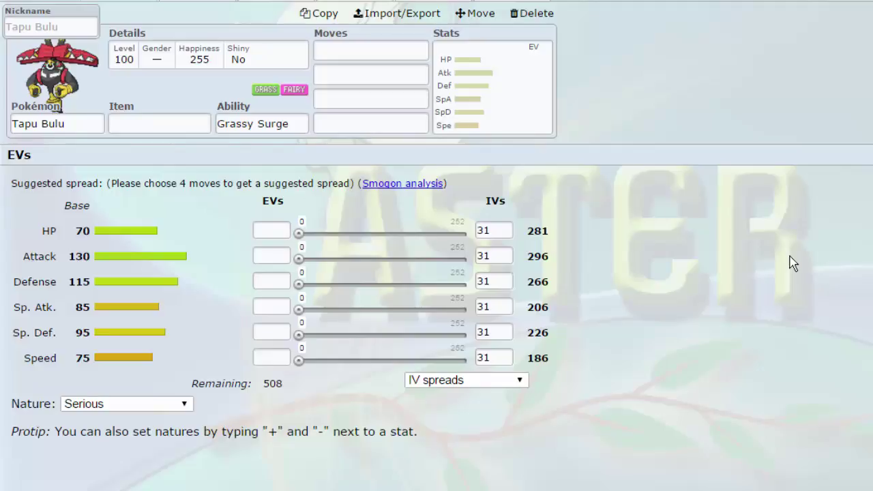
- Give Tapu Bulu 252 Attack EVs and 252 Speed EVs with an Adamant (+Atk, -SpA) nature
left_click(262, 261)
left_click_drag(297, 263, 537, 293)
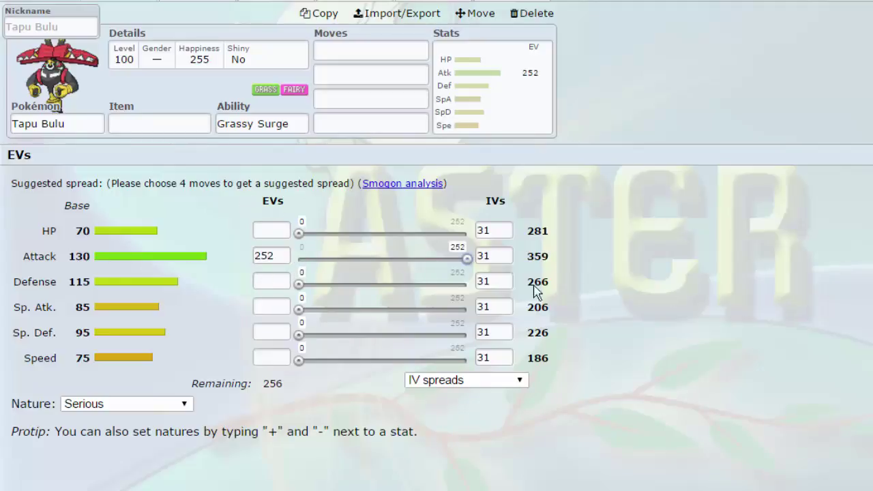
left_click(281, 256)
type("+")
left_click(266, 307)
type("-")
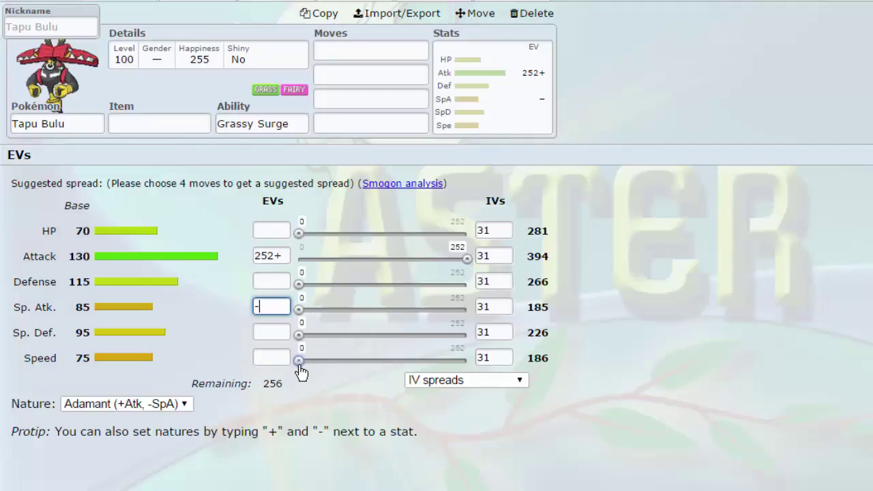
left_click_drag(298, 359, 466, 362)
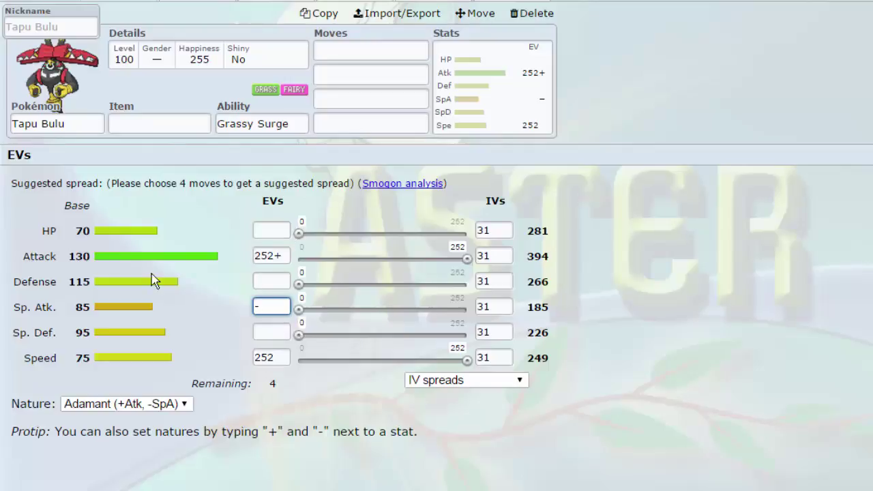
left_click_drag(302, 290, 237, 288)
- Set Tapu Bulu's first two moves to Wood Hammer and Horn Leech
left_click(363, 53)
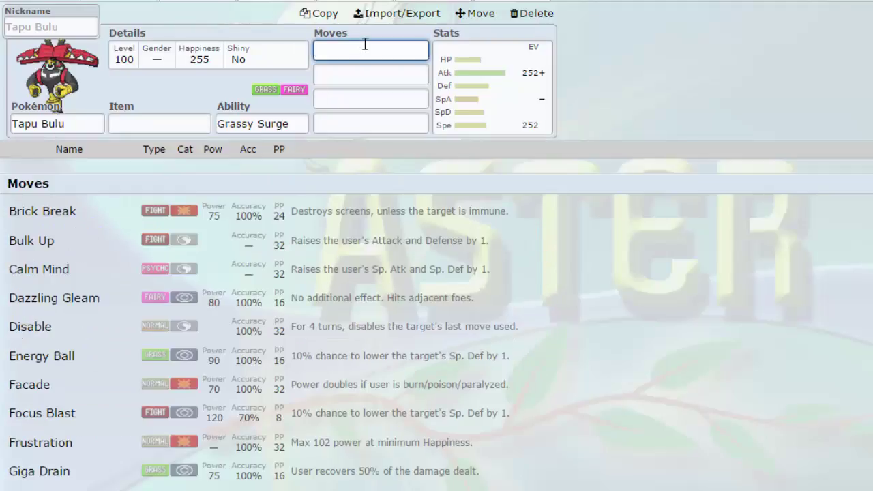
type("wood")
key("Return")
type("ho")
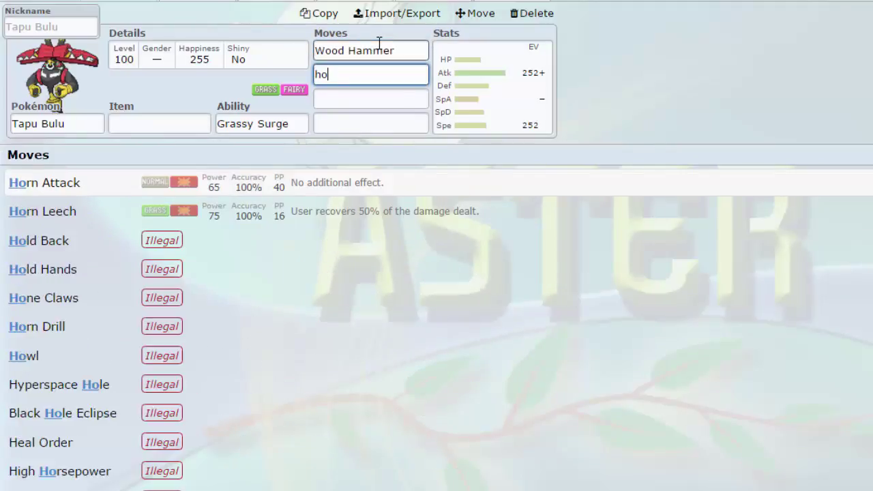
key("Return")
left_click(395, 76)
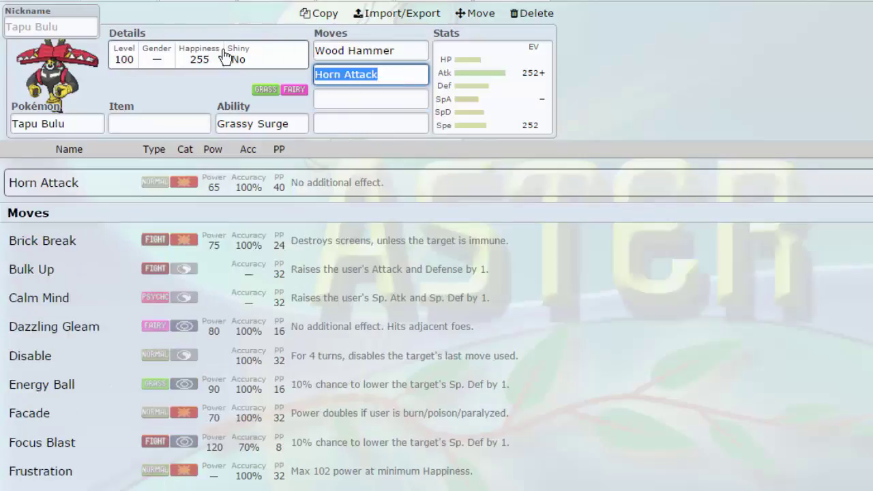
type("horn")
key("Down")
key("Return")
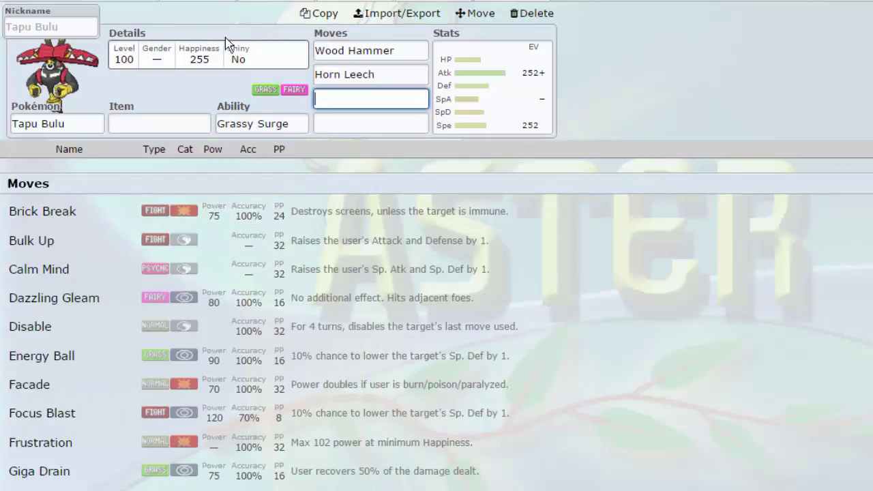
- Choose Leech Seed as Tapu Bulu's third move
type("ll")
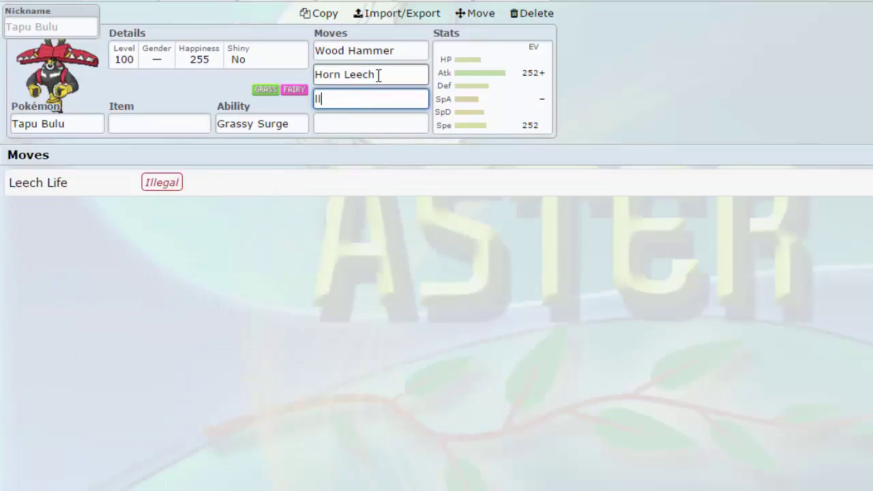
key("BackSpace")
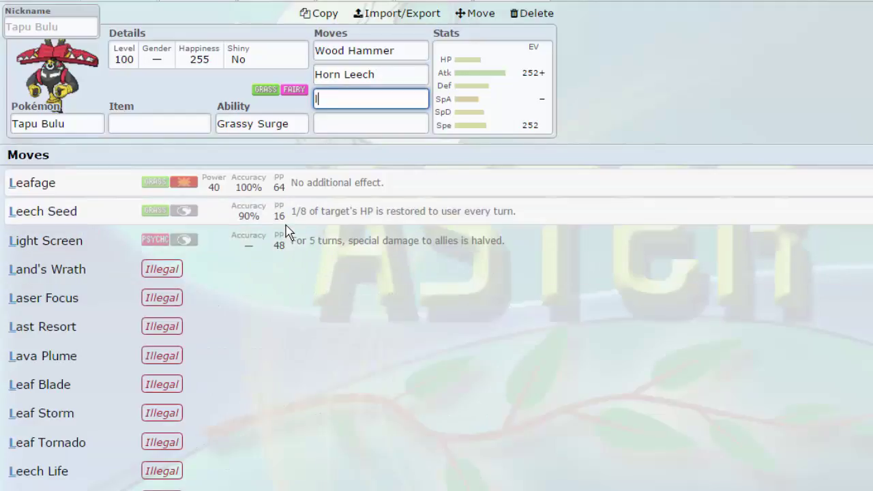
left_click(307, 215)
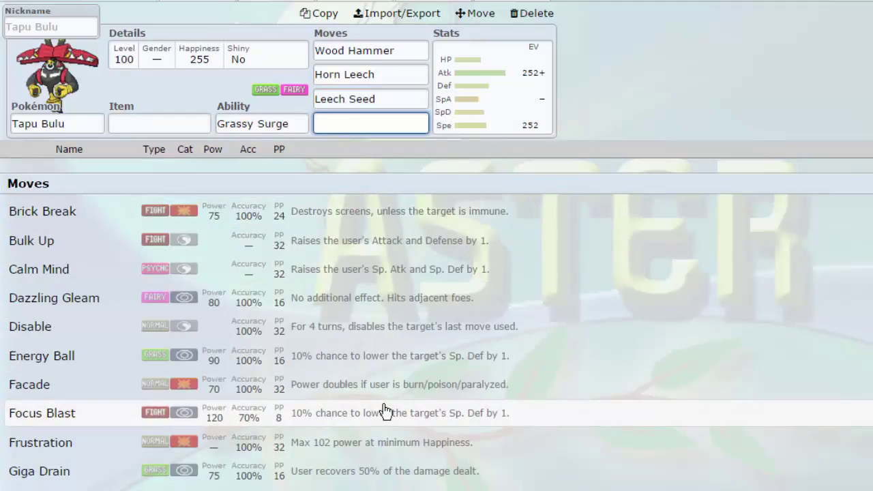
- Look through Tapu Bulu's move list, including the usually useless moves, for fourth-move options
scroll(379, 420, "down", 1)
scroll(370, 425, "down", 4)
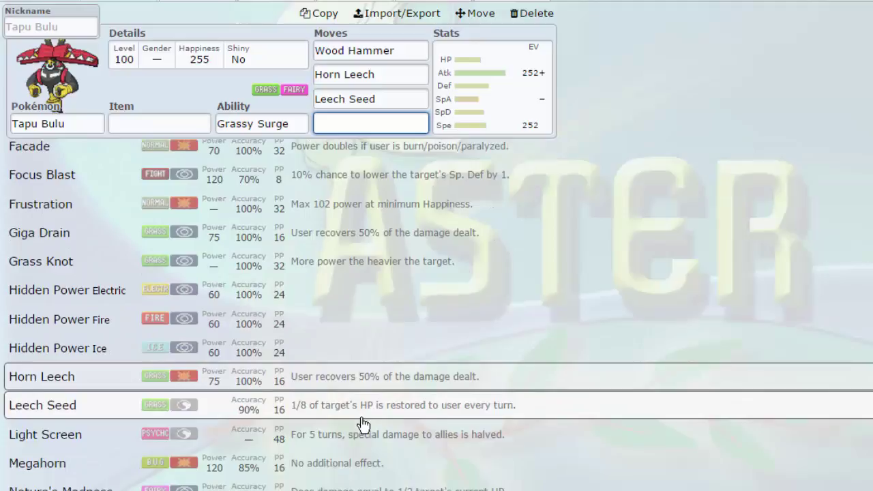
scroll(359, 426, "down", 3)
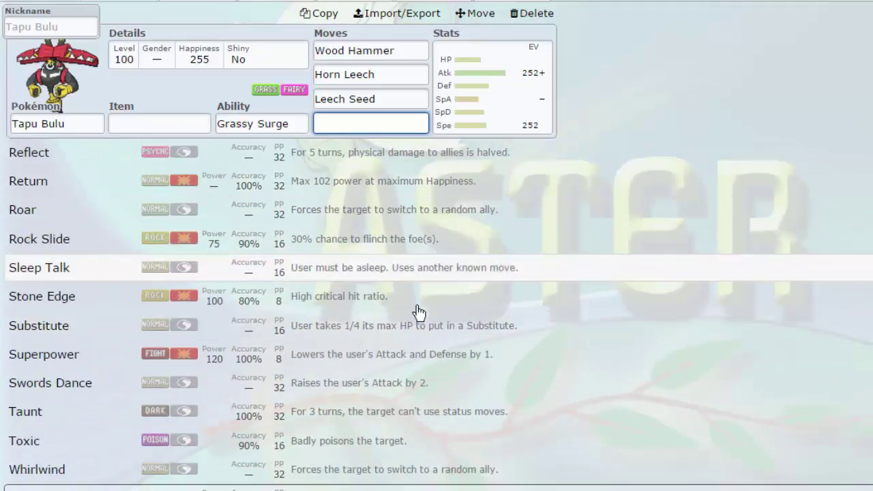
scroll(380, 394, "down", 1)
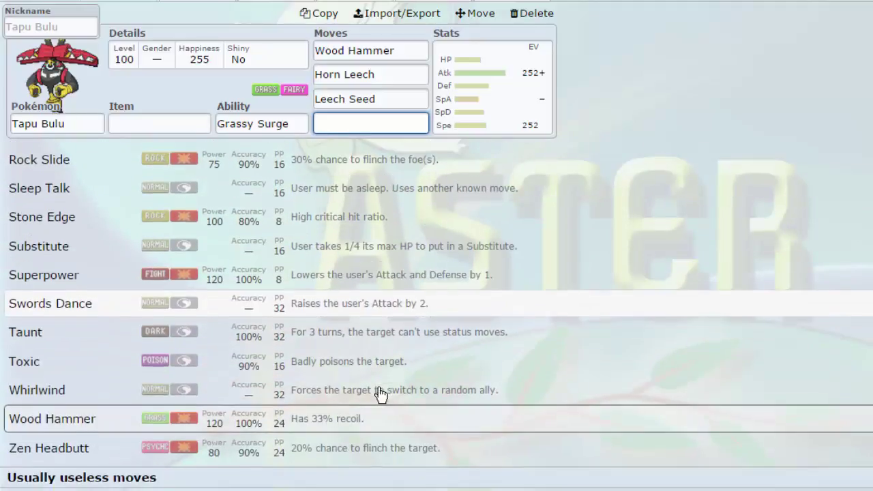
scroll(346, 382, "down", 1)
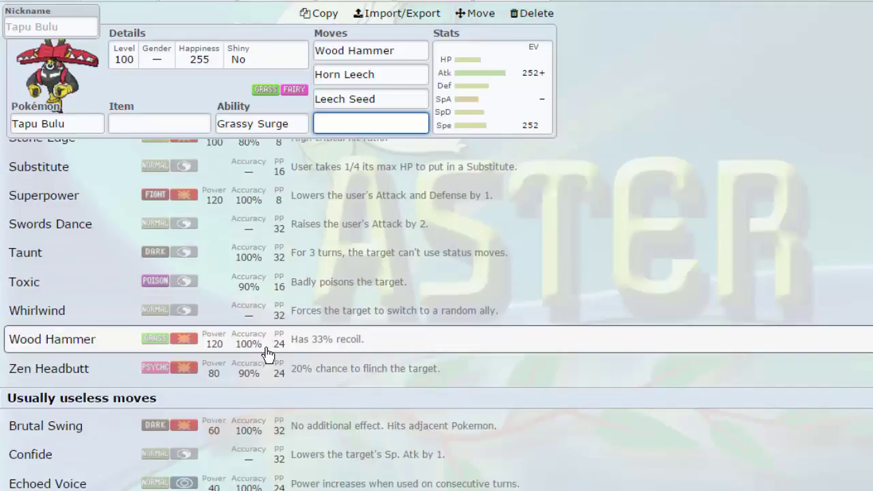
scroll(264, 355, "down", 2)
scroll(263, 355, "up", 2)
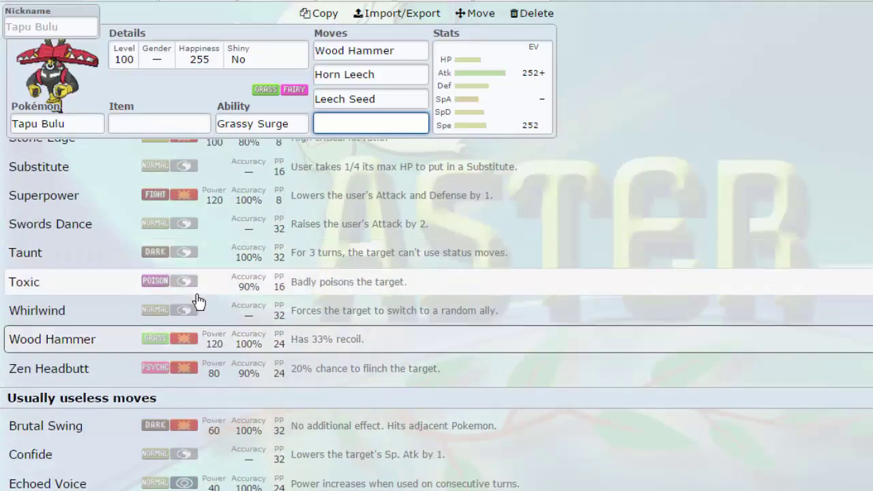
scroll(201, 348, "down", 15)
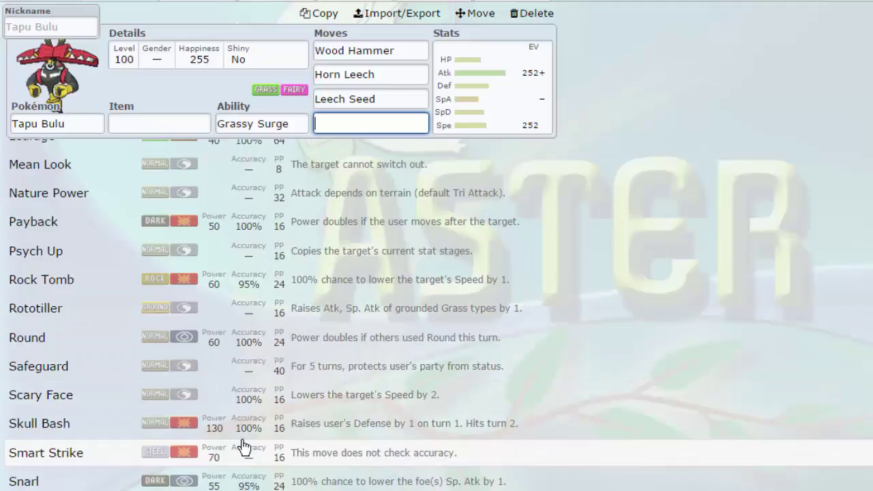
scroll(244, 447, "up", 20)
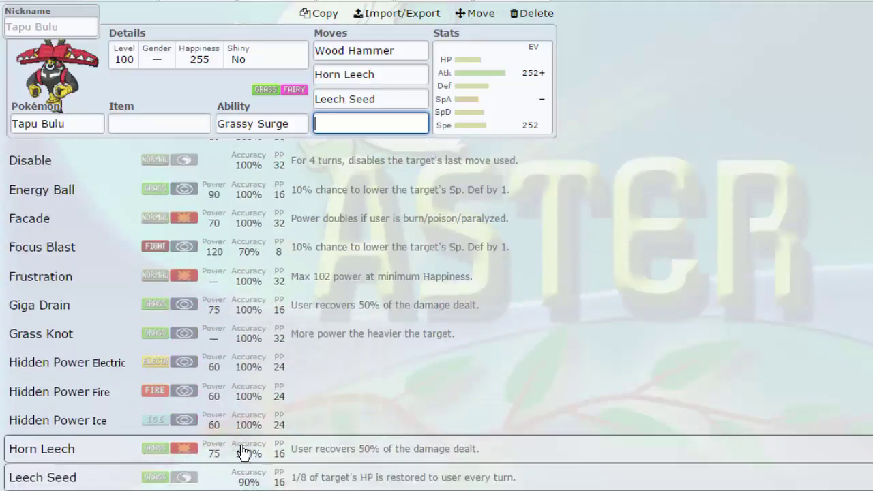
scroll(244, 450, "up", 3)
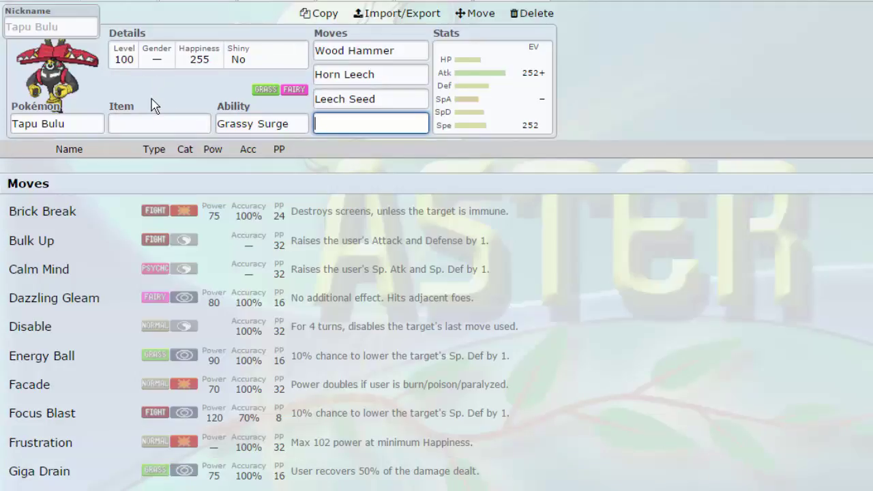
- Switch to Infernape and give it 252 Speed EVs with a Hasty (+Spe, -Def) nature
left_click(183, 3)
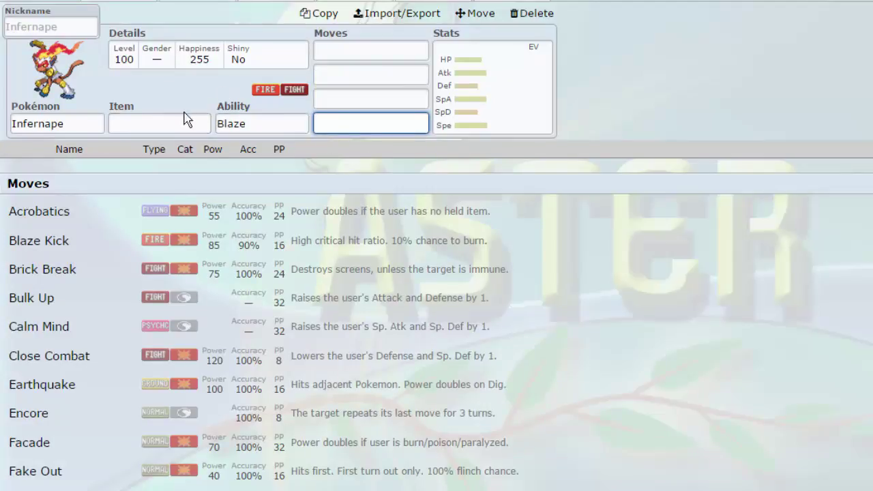
left_click(444, 86)
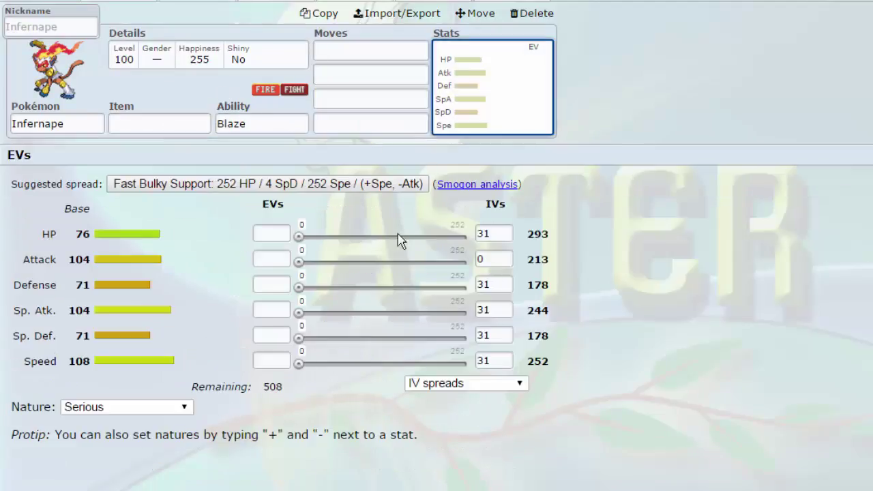
left_click_drag(300, 363, 467, 363)
left_click(283, 364)
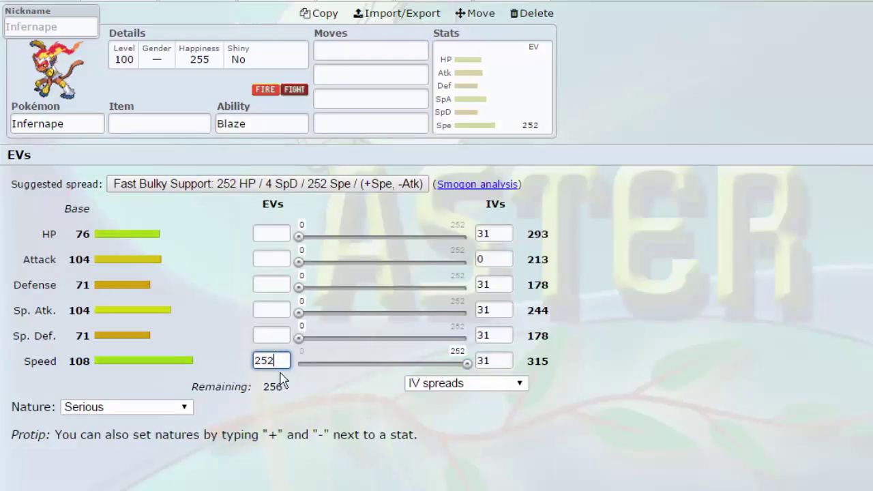
type("+")
left_click(283, 259)
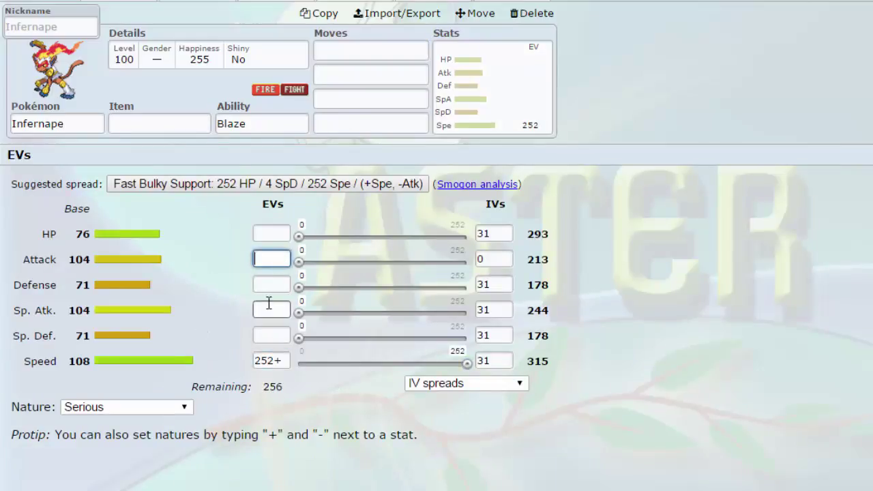
left_click(276, 285)
type("-")
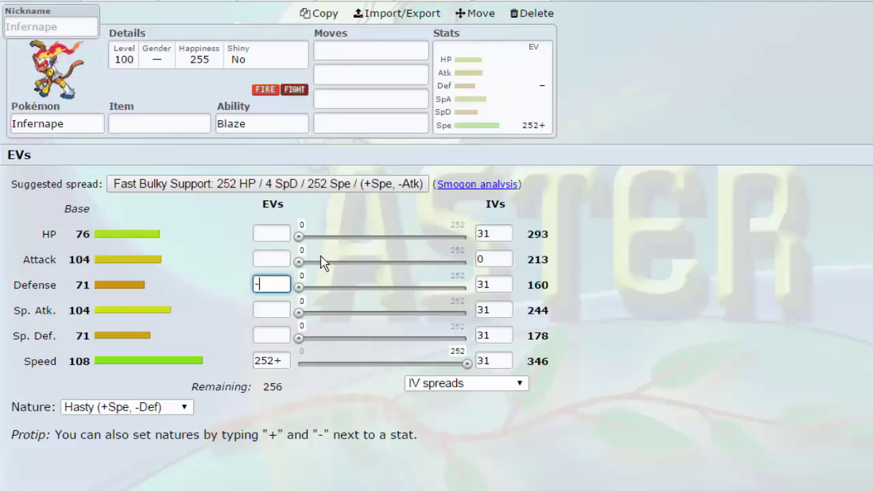
- Set Infernape's first two moves to Flare Blitz and Close Combat
left_click(353, 54)
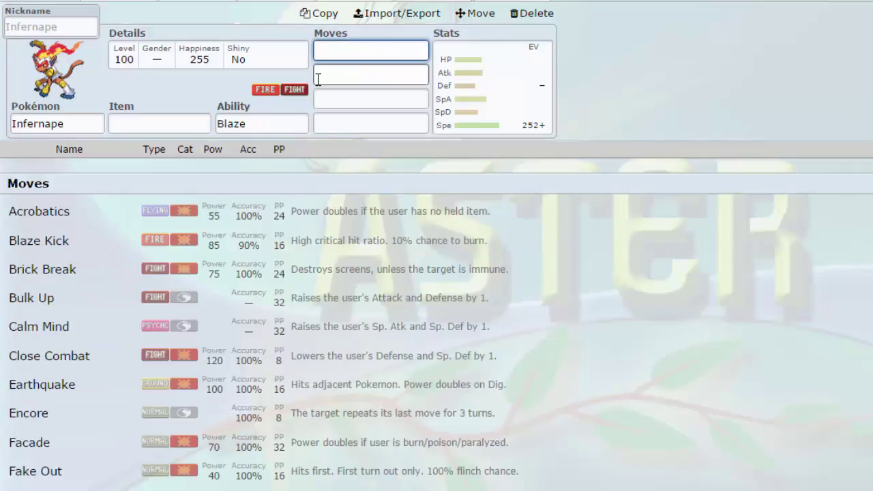
type("flare")
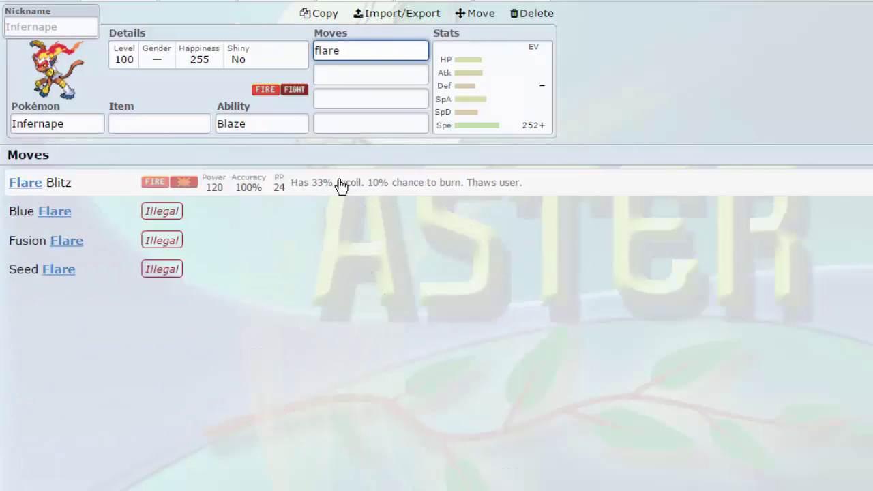
left_click(339, 184)
type("close")
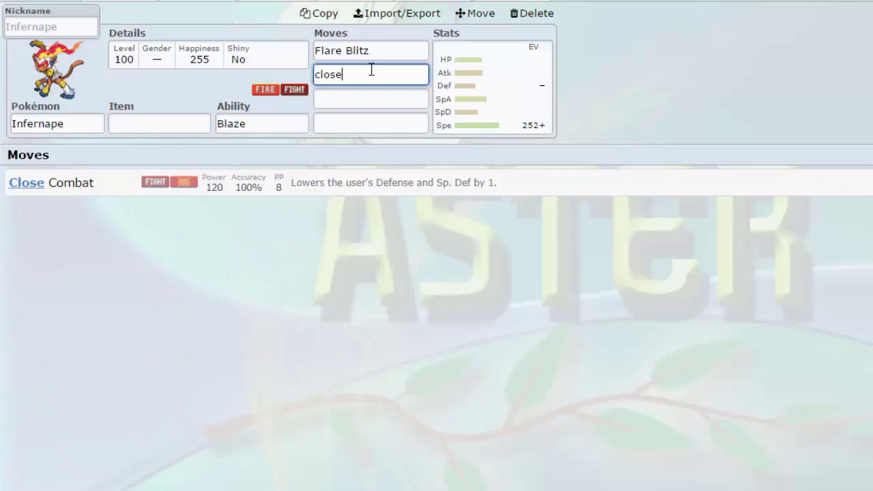
left_click(258, 187)
- Allocate 252 EVs to Infernape's Attack
left_click(540, 92)
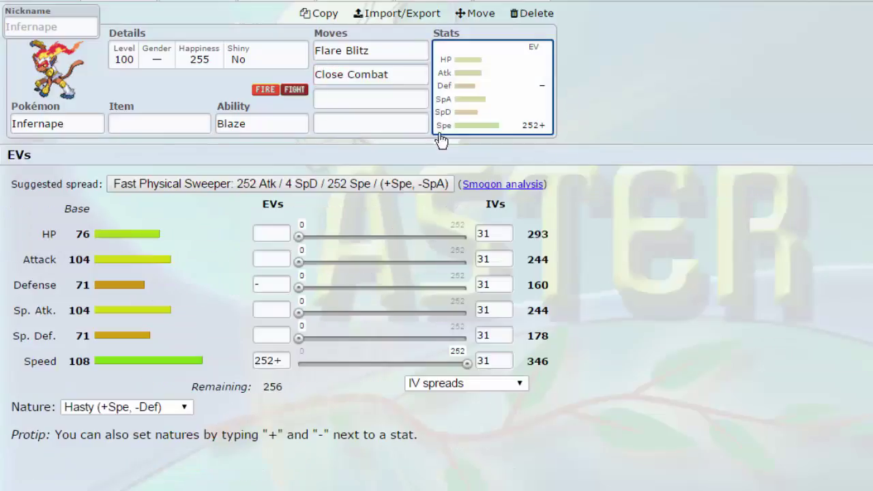
left_click_drag(299, 264, 467, 262)
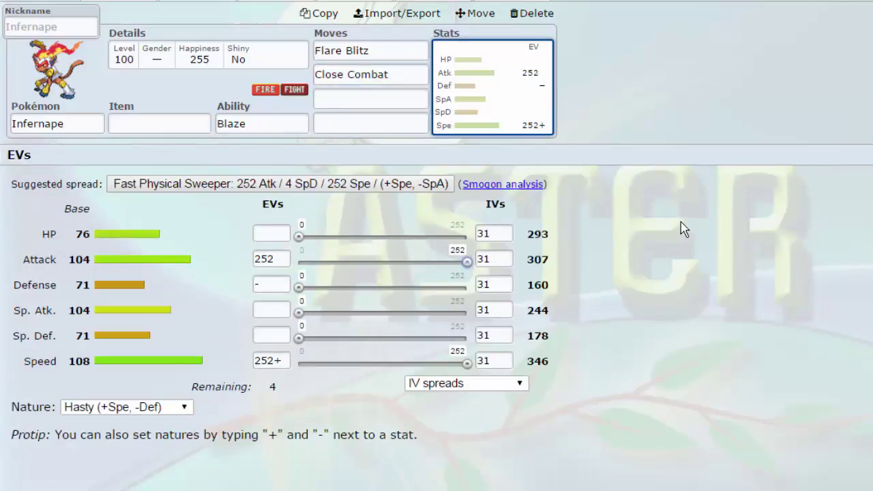
left_click(361, 99)
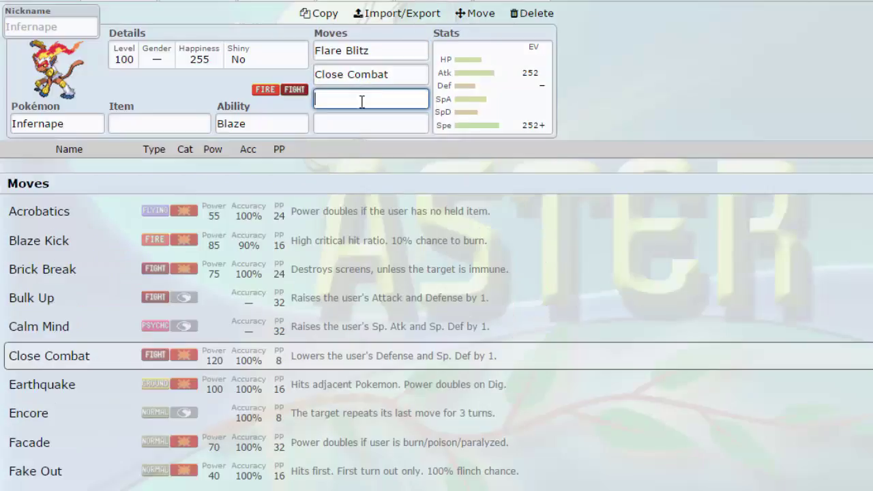
- Give Infernape the Grassium Z item and choose Grass Knot as its third move
left_click(175, 123)
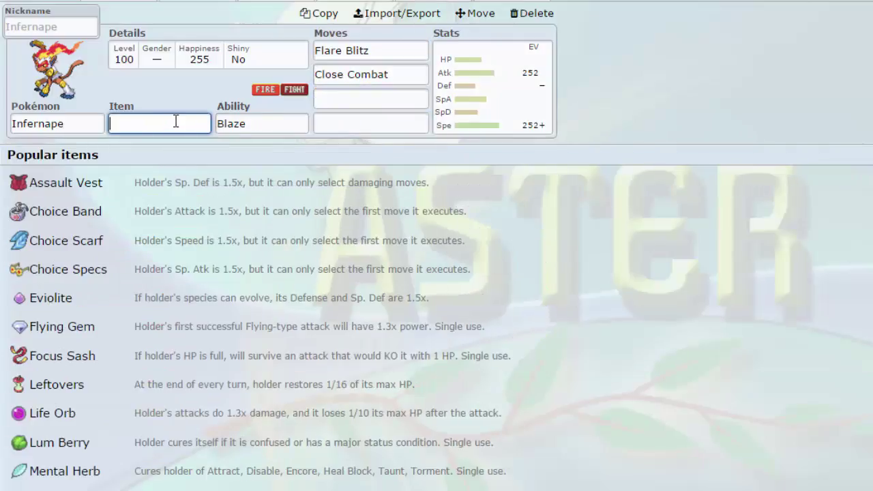
type("gras")
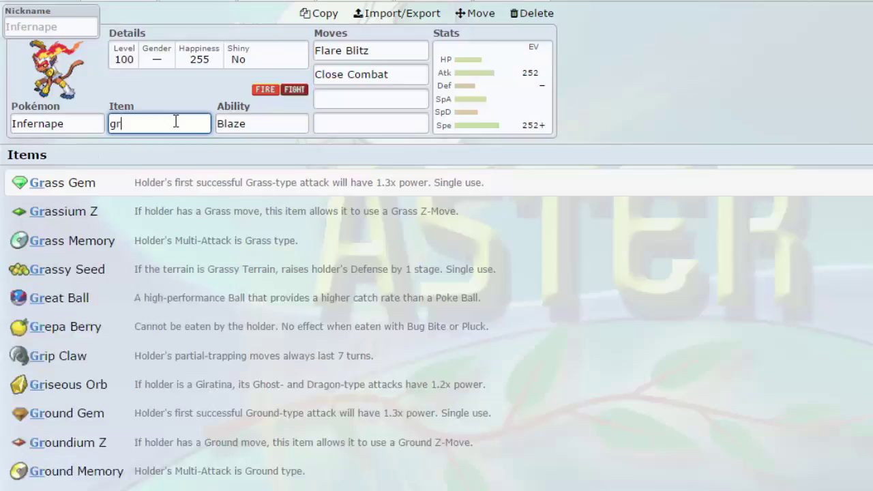
left_click(224, 211)
left_click(368, 100)
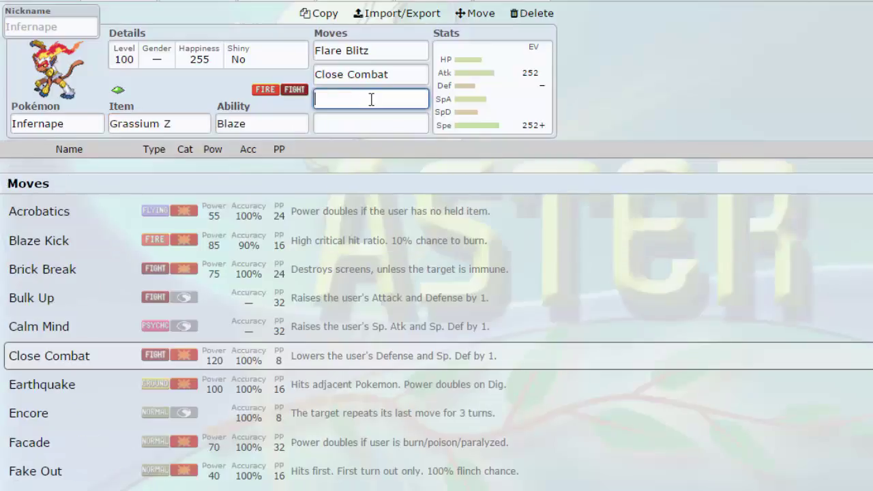
type("gras")
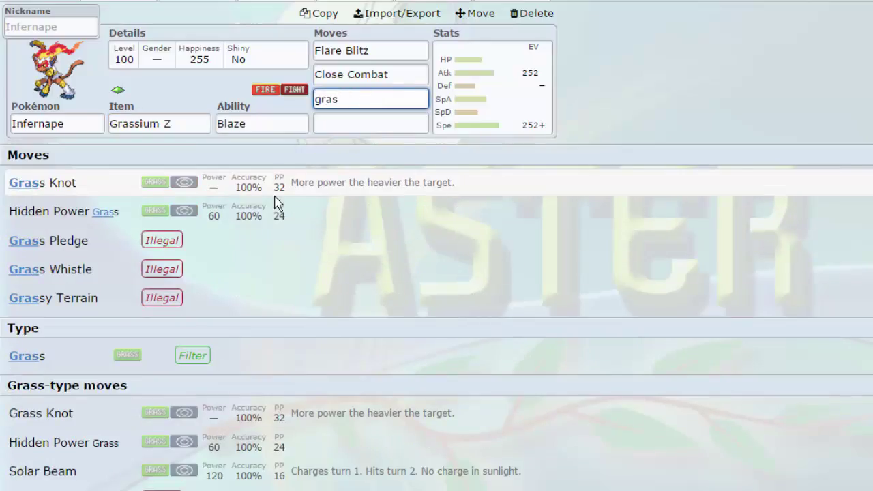
left_click(283, 189)
left_click(182, 122)
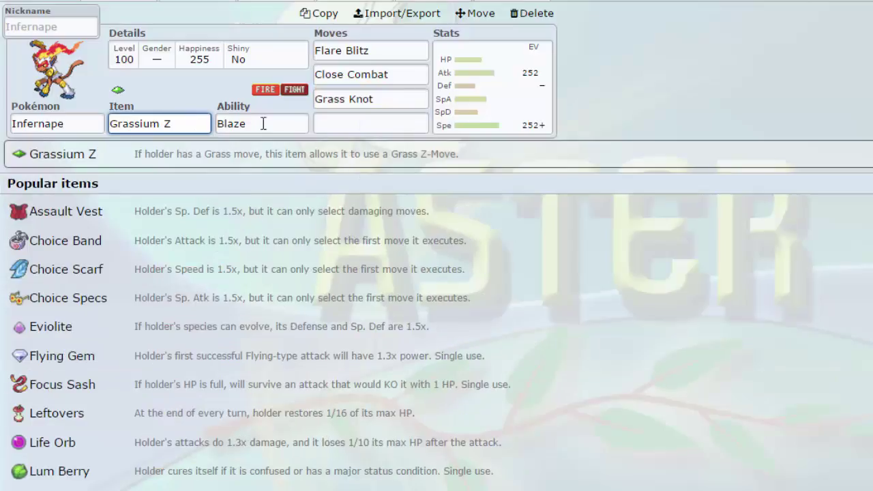
- Set Infernape's fourth move to Gunk Shot
left_click(398, 123)
type("g")
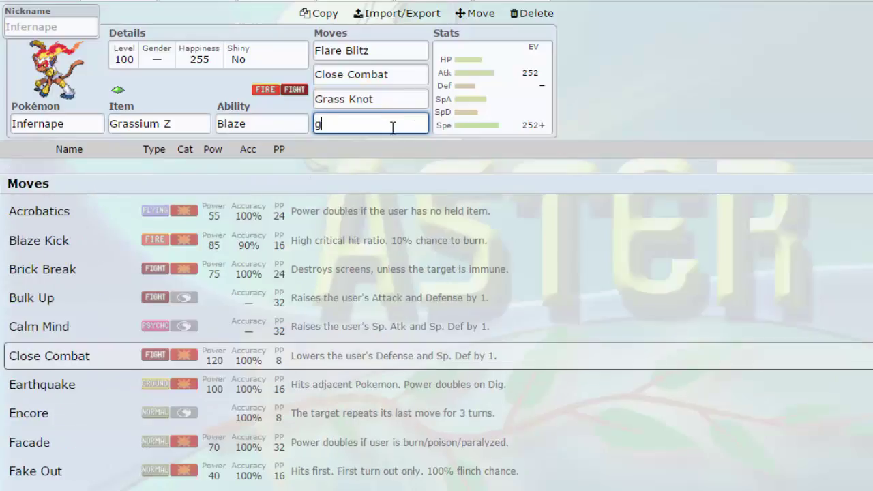
type("unk")
key("Return")
left_click(400, 127)
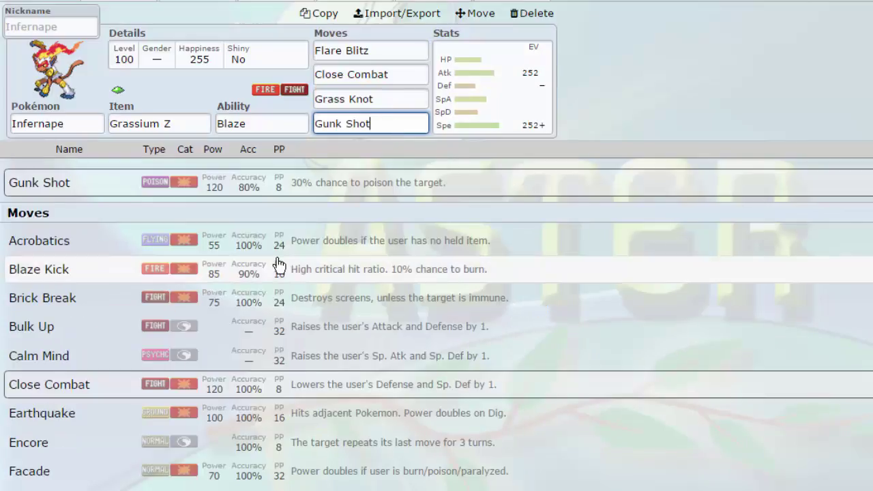
- Search for "vac" in place of Gunk Shot as Infernape's fourth move and clear the move slot
scroll(250, 300, "down", 2)
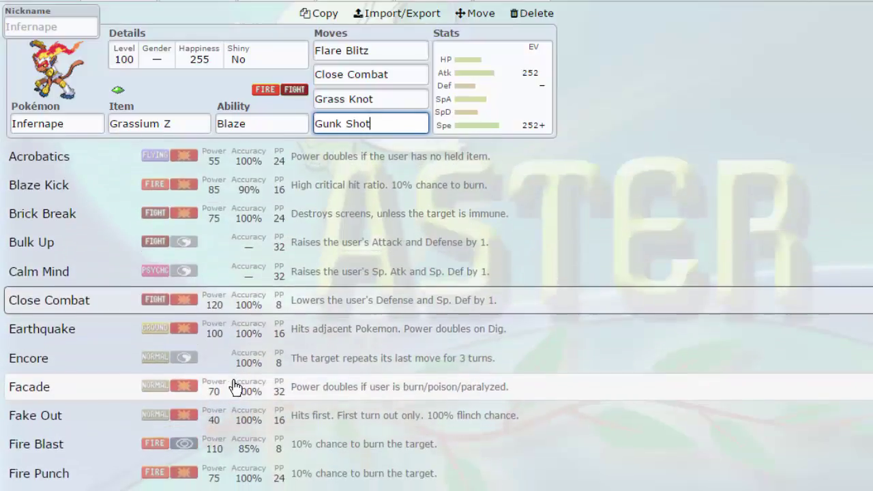
scroll(233, 386, "down", 2)
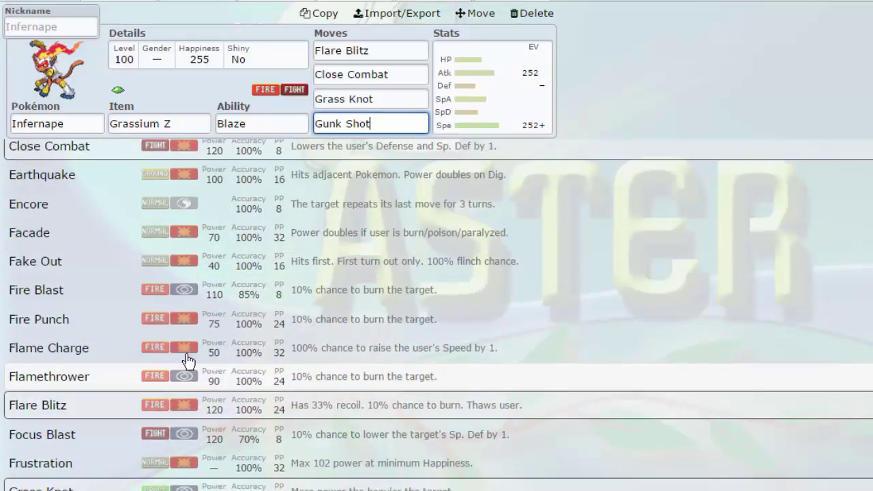
scroll(156, 335, "down", 3)
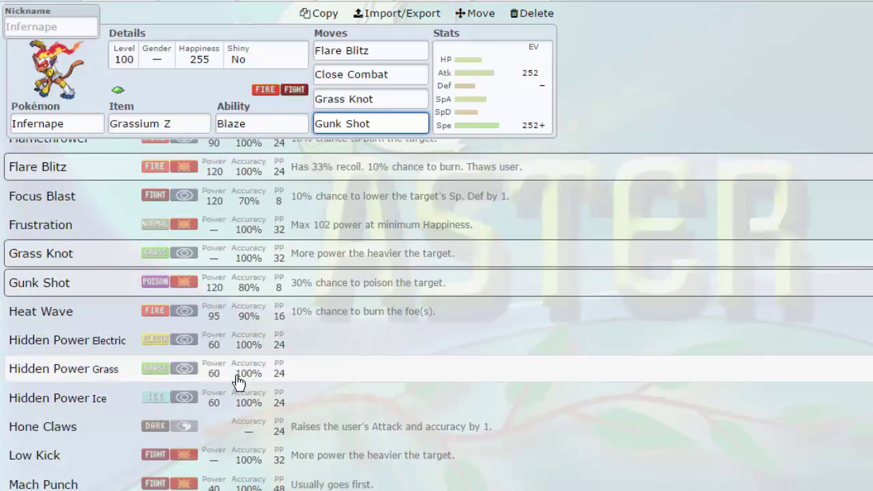
scroll(238, 385, "down", 1)
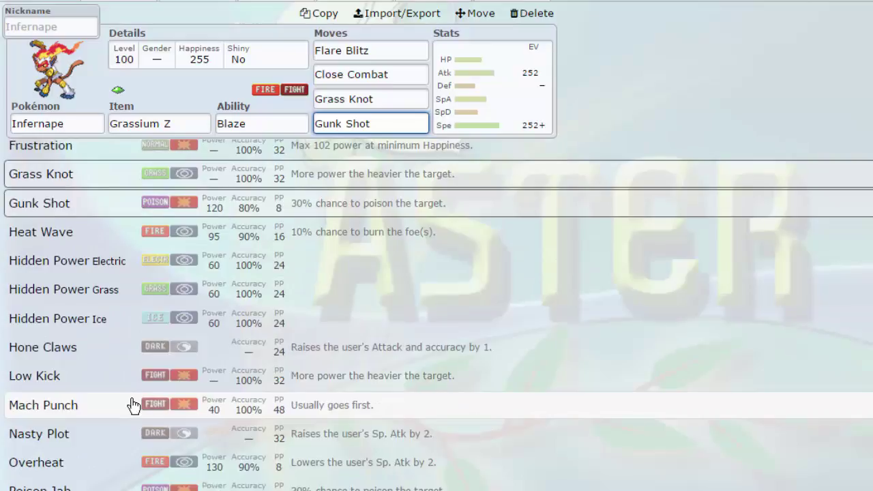
scroll(132, 405, "down", 6)
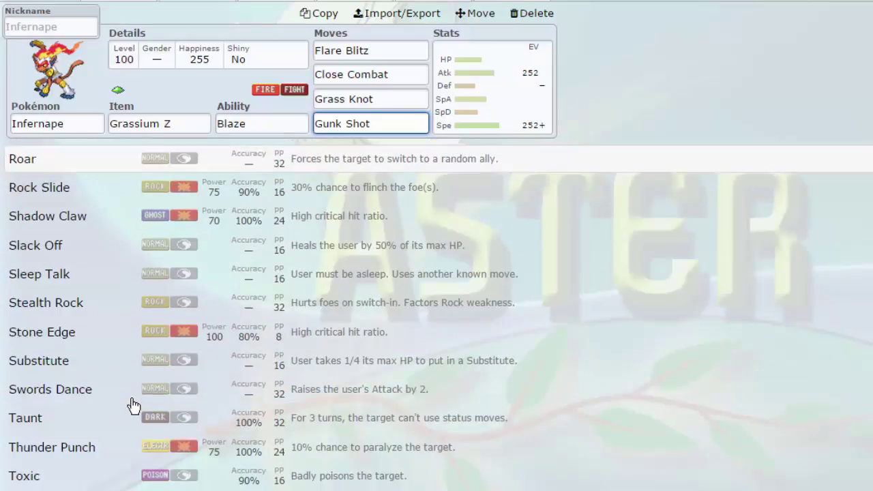
scroll(366, 157, "down", 1)
key("ctrl+a")
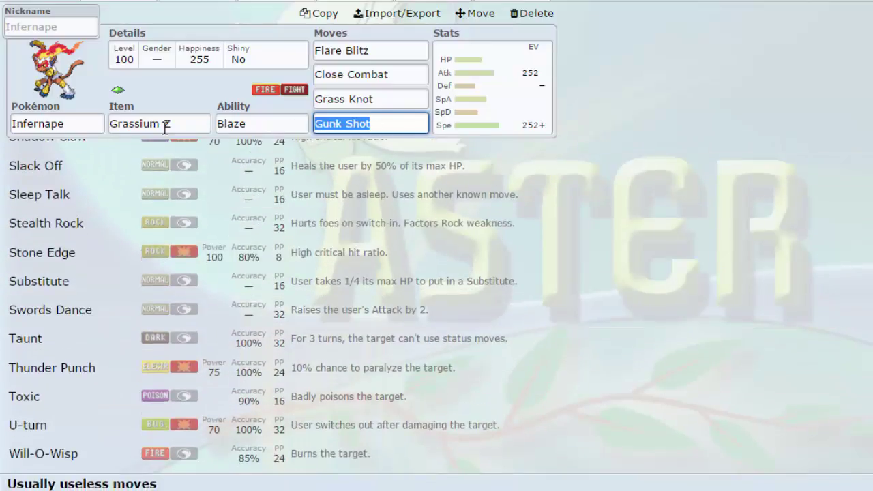
type("vac")
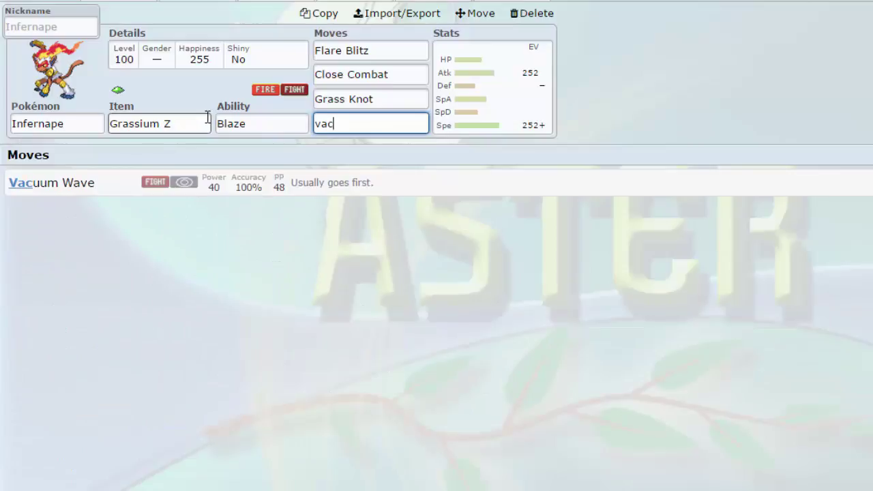
key("BackSpace")
key("BackSpace")
key("BackSpace")
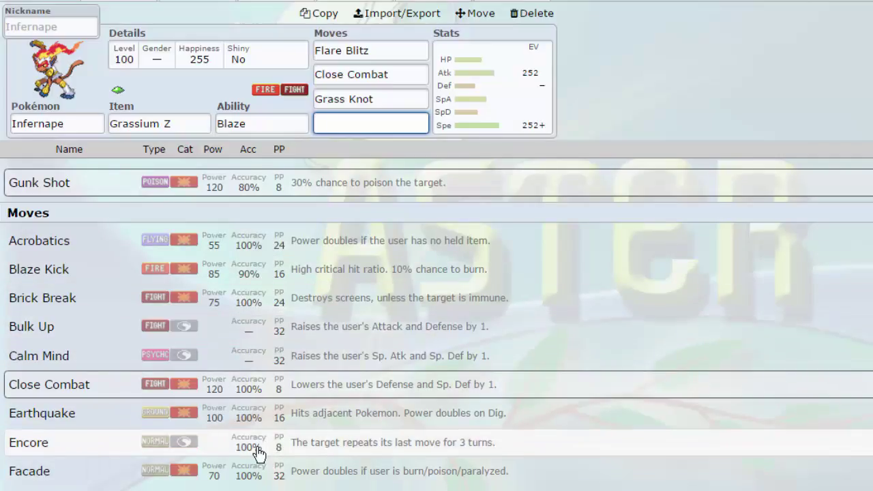
- Look through Infernape's full list of available moves, including the usually useless ones, for a fourth-move option
scroll(179, 450, "down", 2)
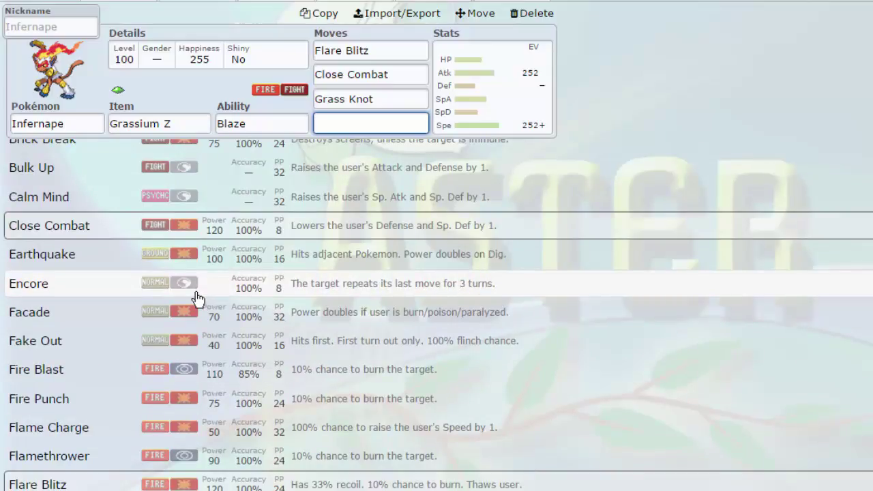
scroll(180, 343, "down", 7)
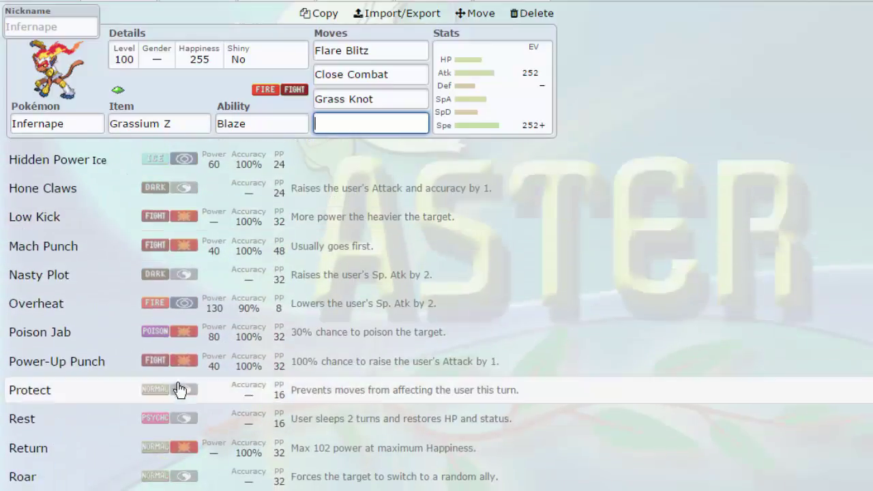
scroll(187, 370, "down", 1)
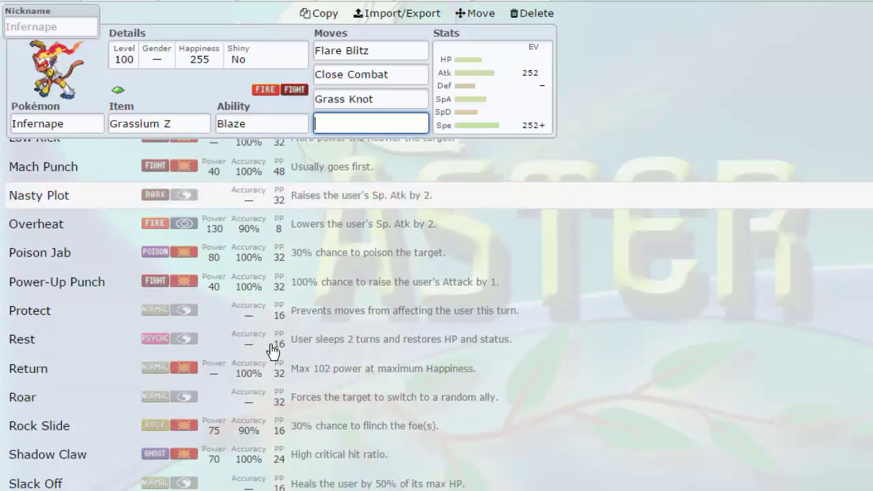
scroll(221, 429, "down", 1)
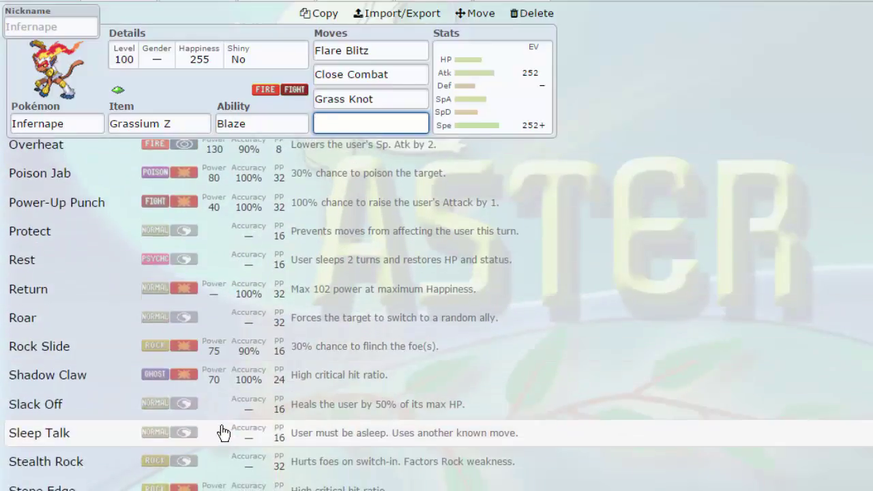
scroll(223, 432, "down", 1)
scroll(207, 368, "down", 2)
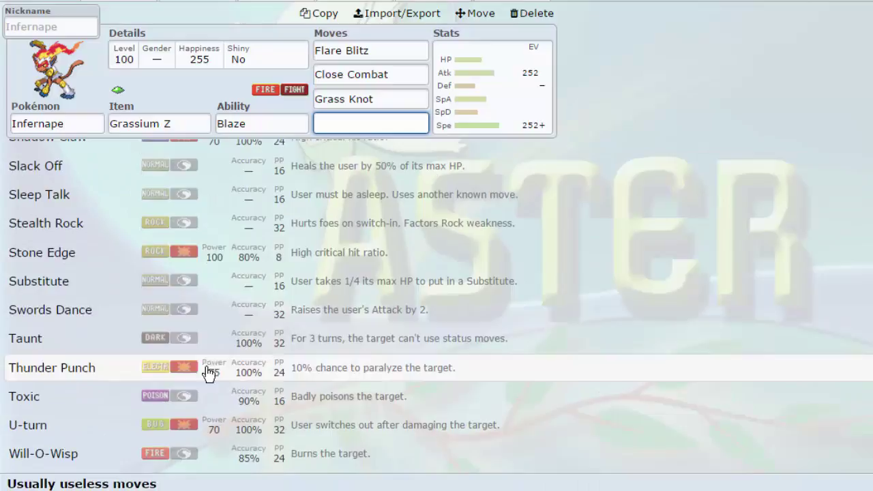
scroll(147, 341, "down", 1)
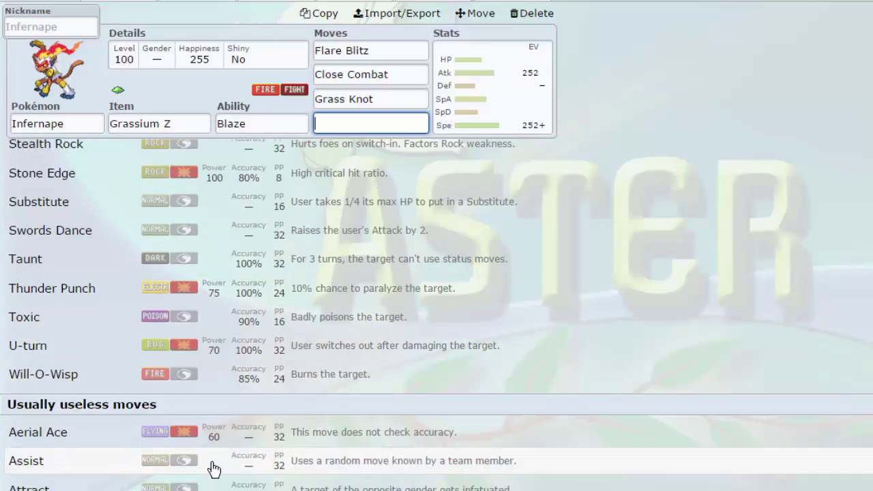
scroll(214, 466, "down", 5)
scroll(195, 403, "down", 14)
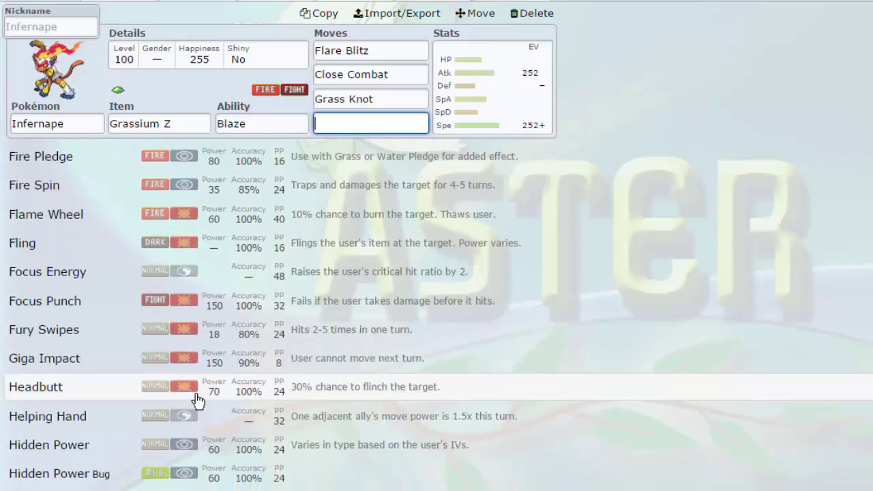
scroll(196, 402, "down", 4)
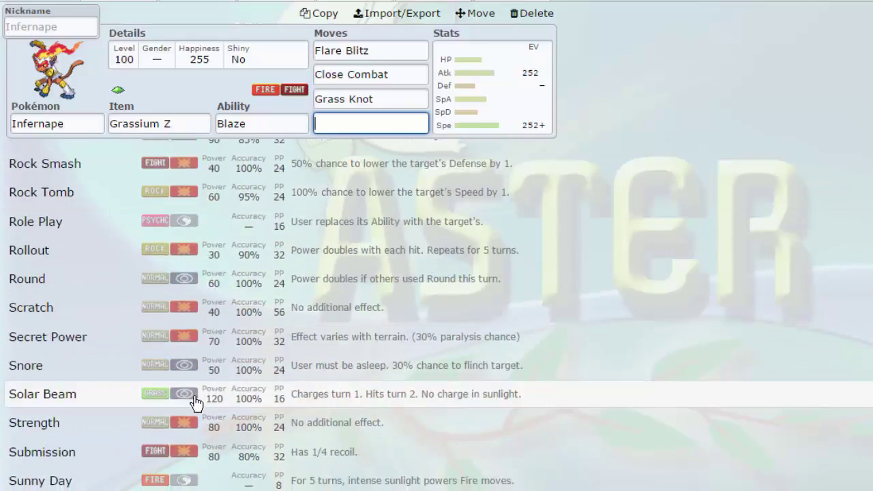
scroll(112, 447, "up", 1)
scroll(111, 447, "up", 20)
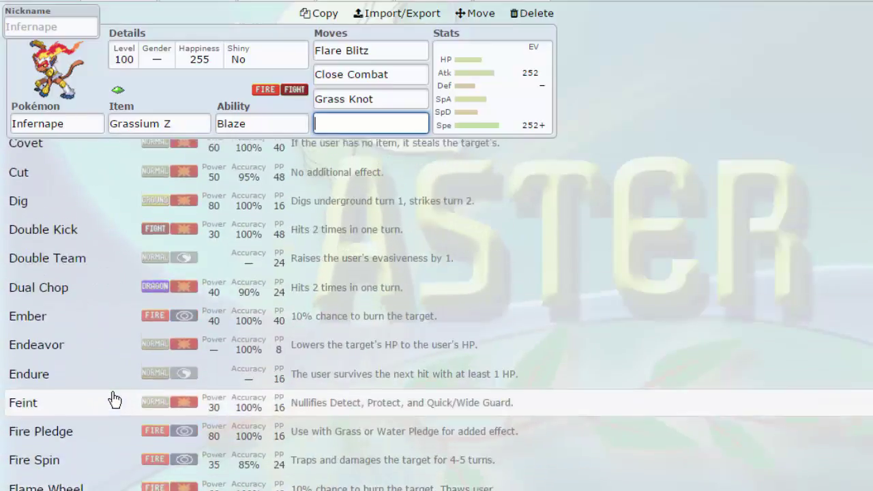
scroll(112, 387, "up", 6)
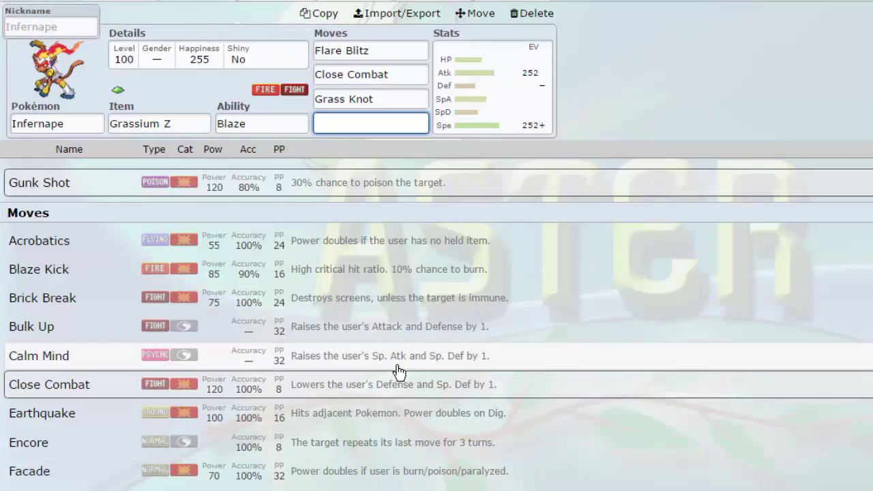
- Switch to Tapu Bulu and review its options for a fourth move and its EV spread
left_click(490, 86)
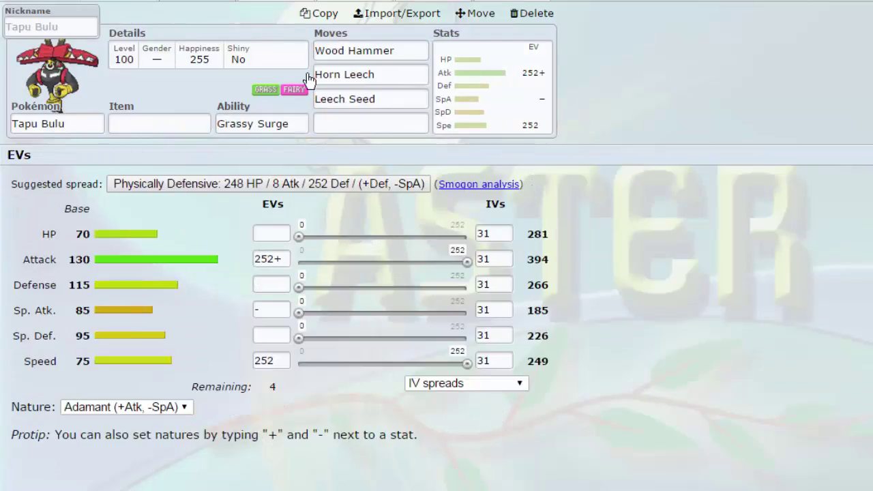
left_click(366, 121)
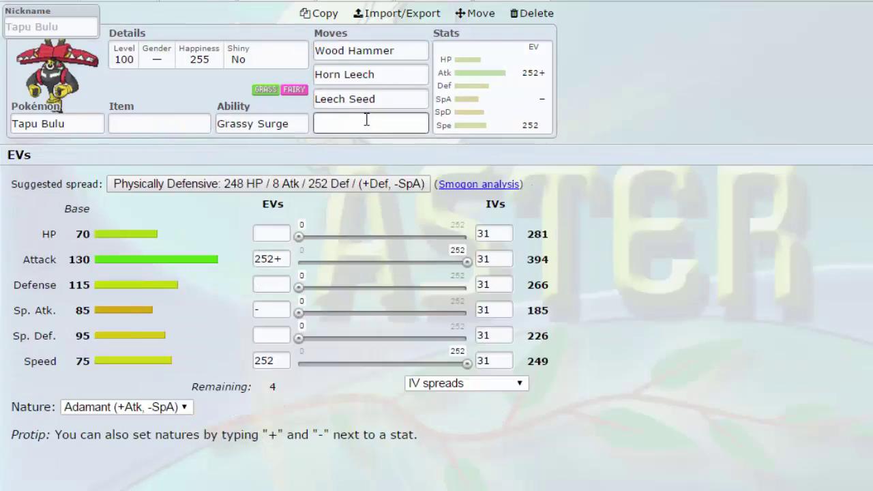
left_click(367, 120)
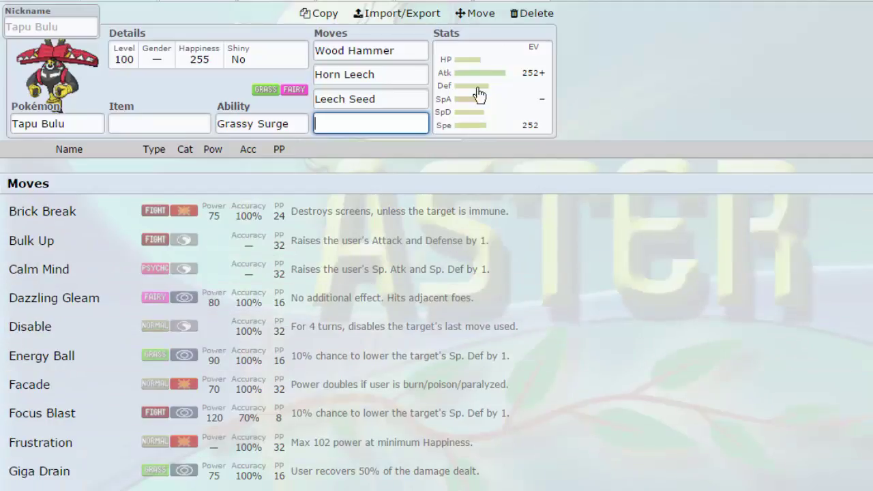
left_click(502, 82)
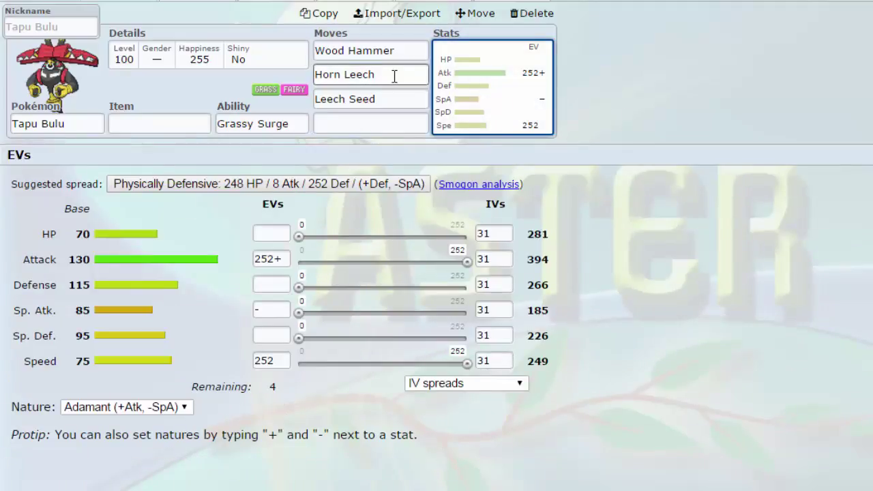
- Compare the sets of Infernape and Tapu Bulu by alternating between the two Pokémon
left_click(200, 0)
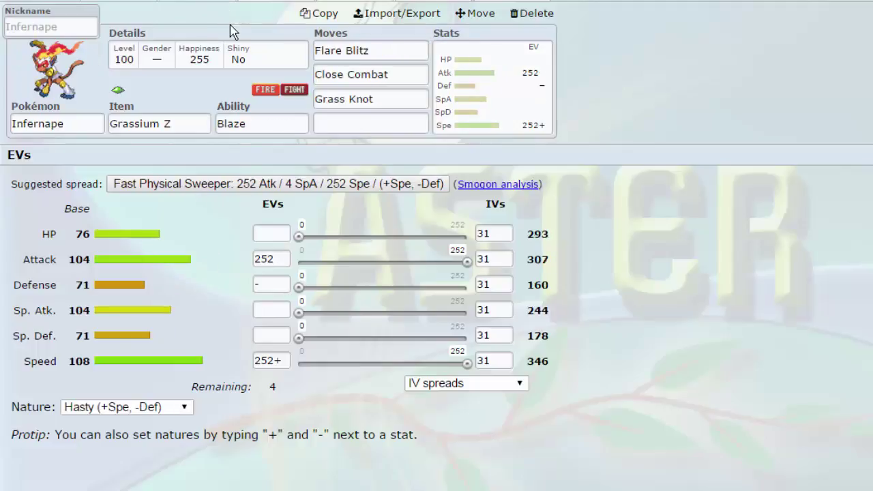
left_click(109, 3)
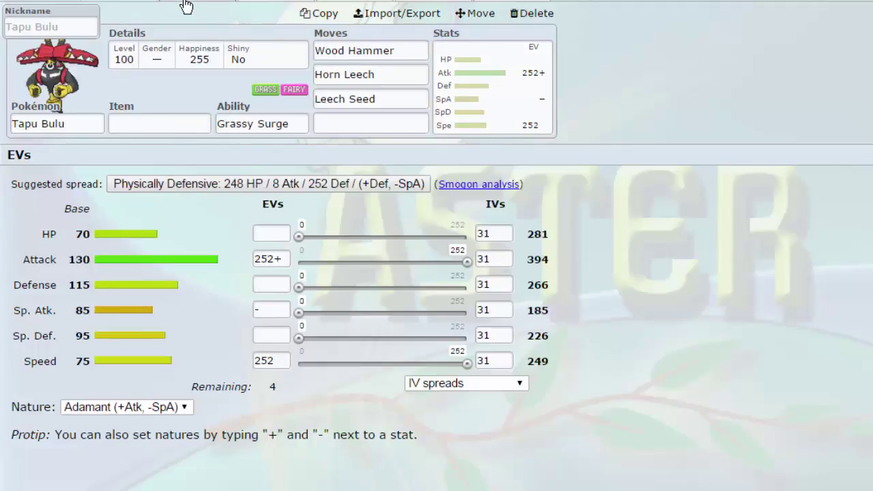
left_click(186, 6)
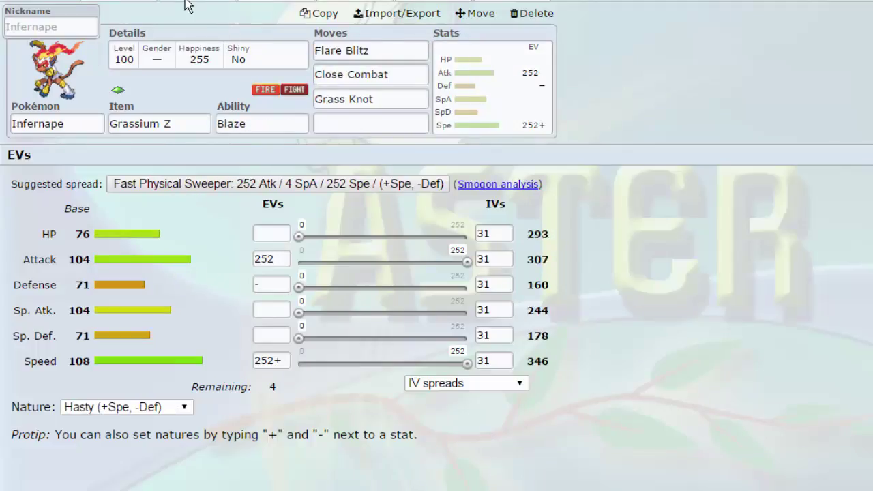
left_click(146, 1)
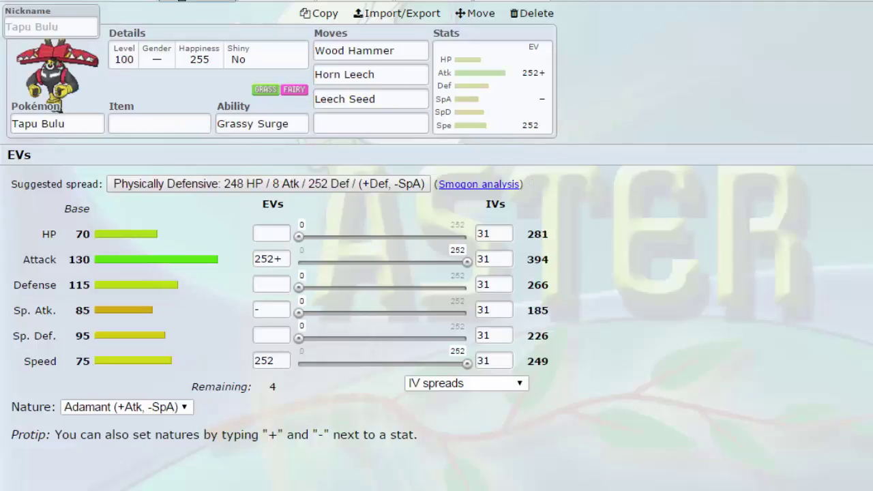
left_click(186, 2)
left_click(140, 1)
left_click(179, 1)
left_click(139, 1)
left_click(180, 2)
left_click(140, 1)
left_click(180, 2)
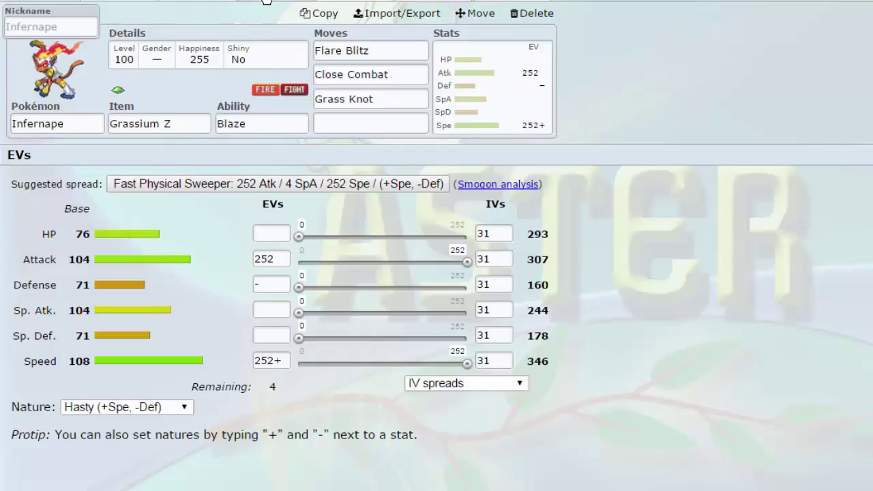
- Switch to Zapdos and view its item options and EV spread
left_click(266, 2)
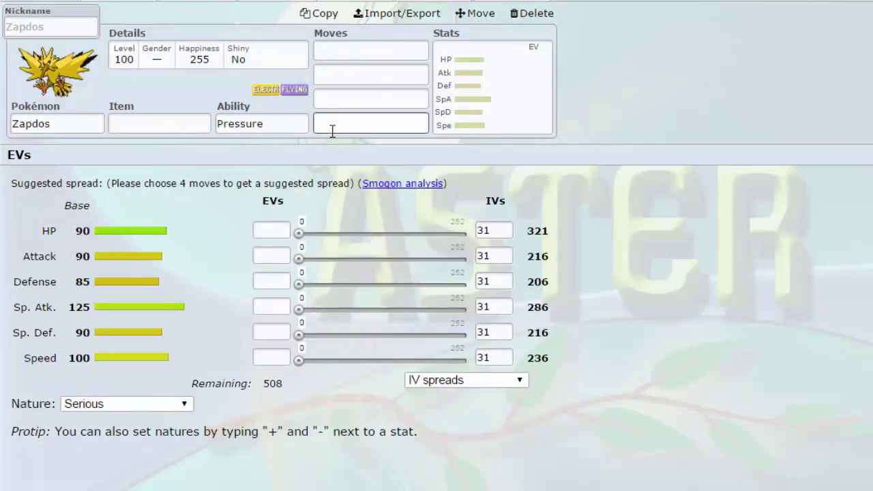
left_click(187, 125)
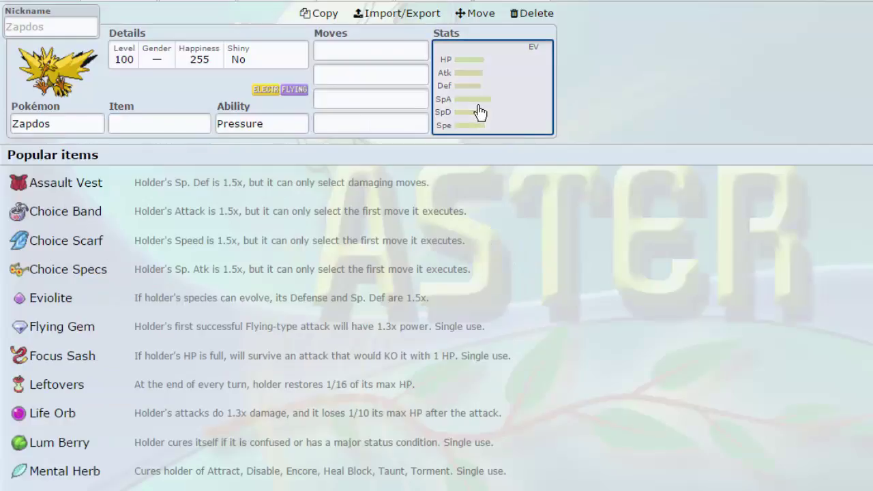
left_click(479, 111)
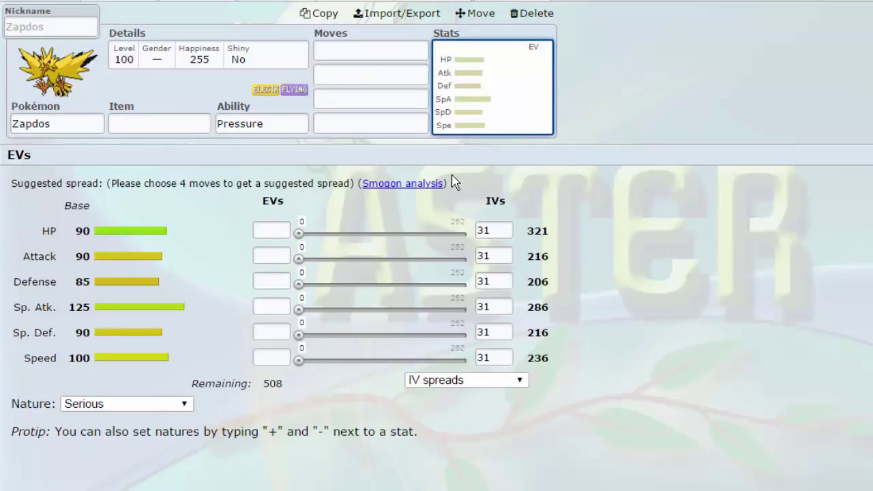
- Look through Zapdos's list of commonly used moves for candidates for its first move slot
left_click(360, 80)
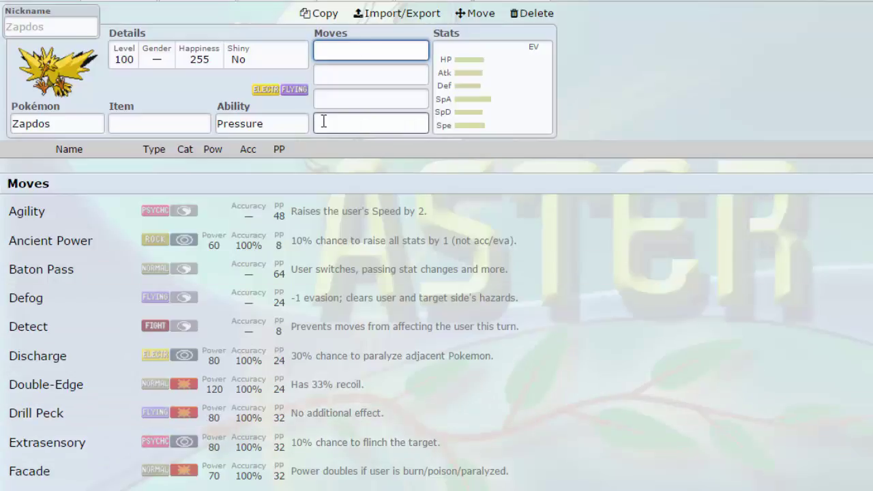
scroll(351, 244, "down", 1)
scroll(288, 346, "down", 4)
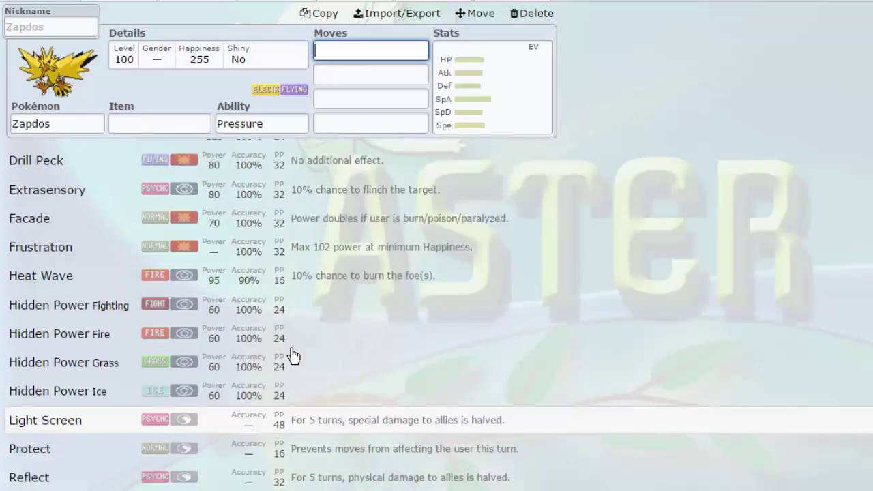
scroll(292, 354, "down", 5)
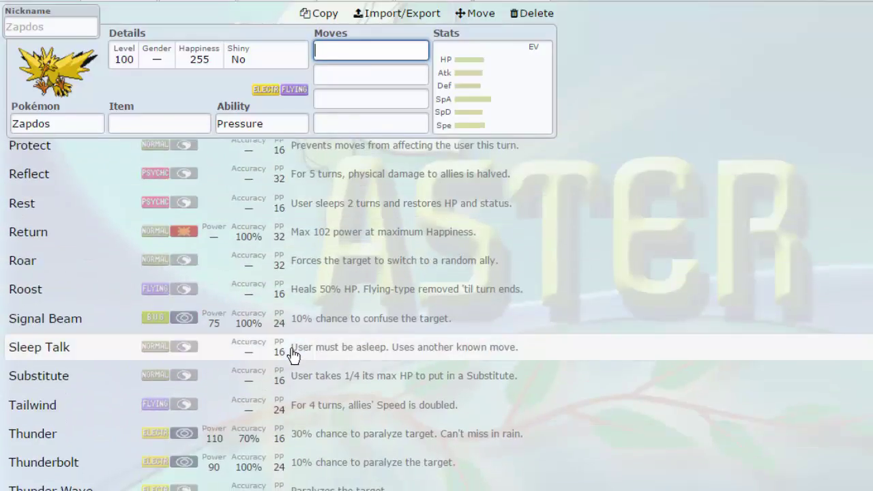
scroll(292, 355, "down", 3)
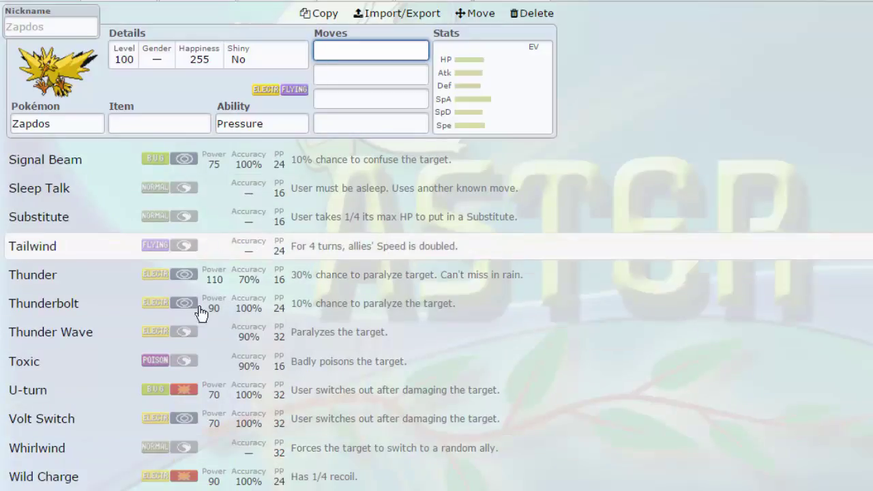
scroll(266, 394, "down", 1)
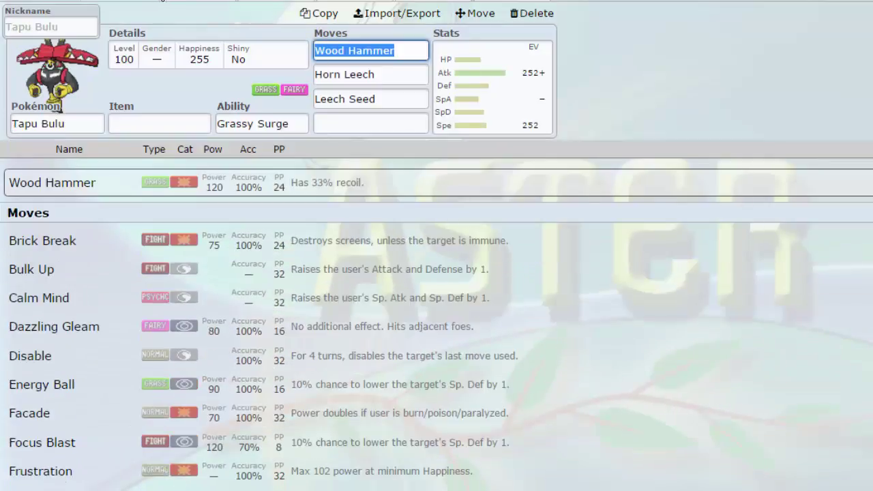
- Switch to Tapu Bulu and check the Speed stat in its EV spread
left_click(39, 110)
left_click(552, 95)
left_click_drag(529, 364, 566, 376)
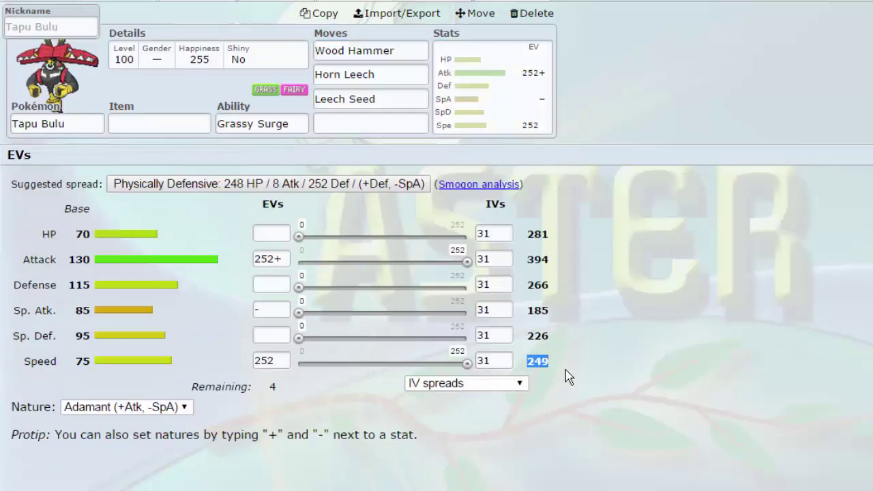
left_click(555, 374)
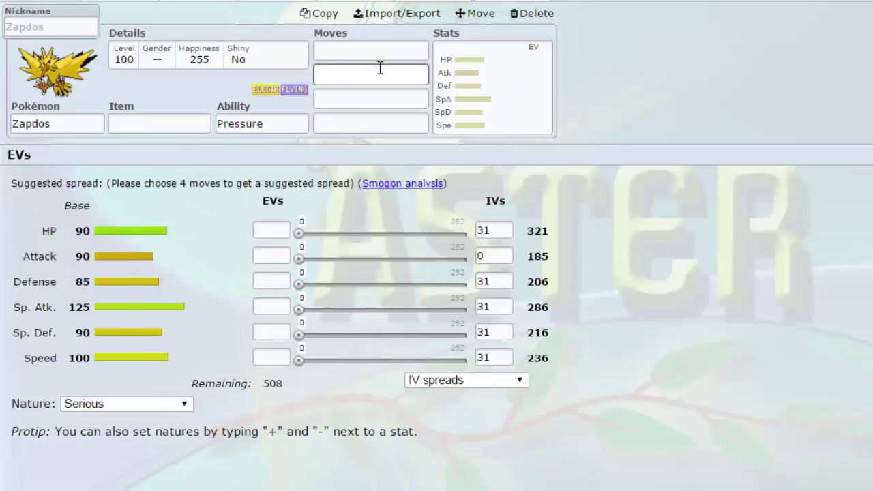
- Switch to Zapdos and examine its full move list, including the usually useless moves
left_click(375, 72)
scroll(341, 446, "down", 10)
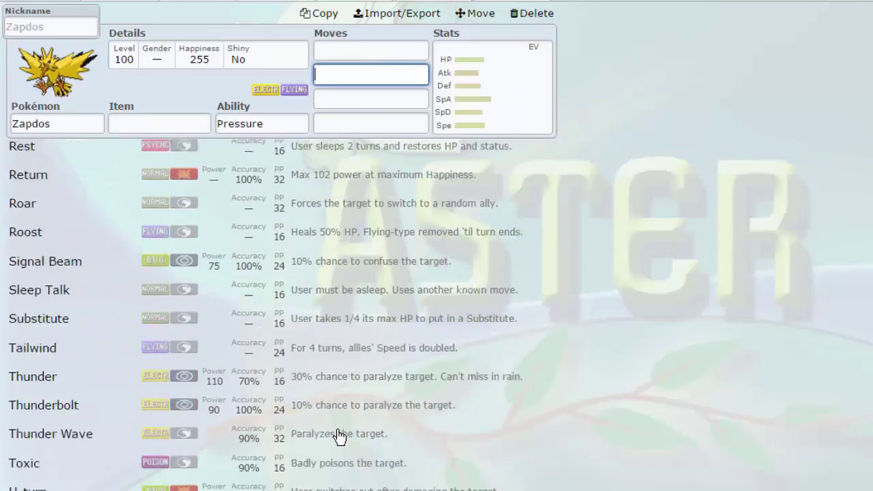
scroll(338, 436, "down", 9)
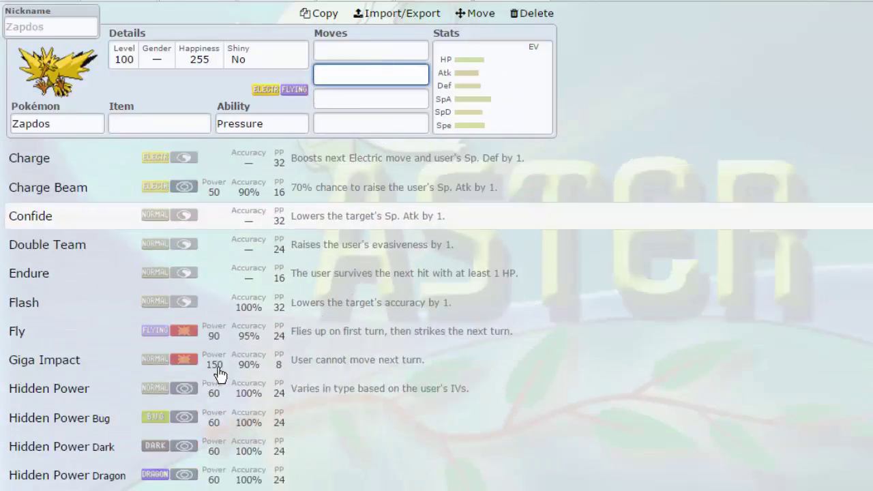
scroll(218, 374, "down", 5)
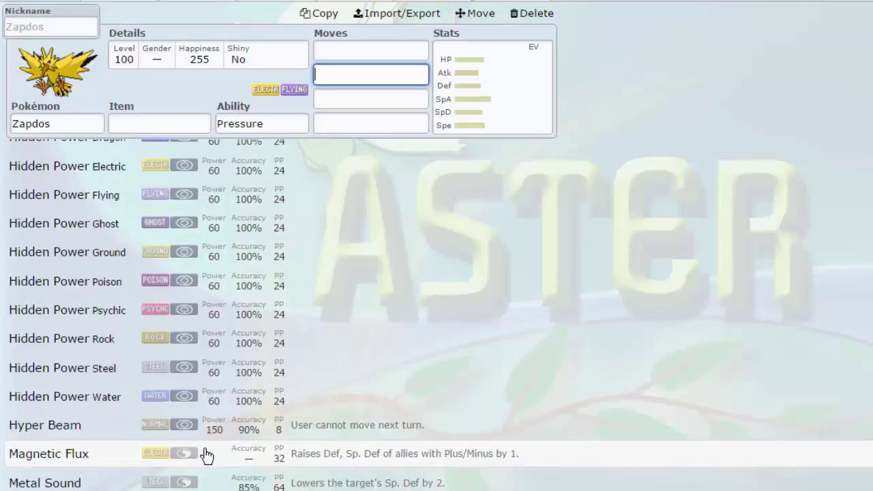
scroll(205, 456, "down", 4)
scroll(156, 357, "down", 3)
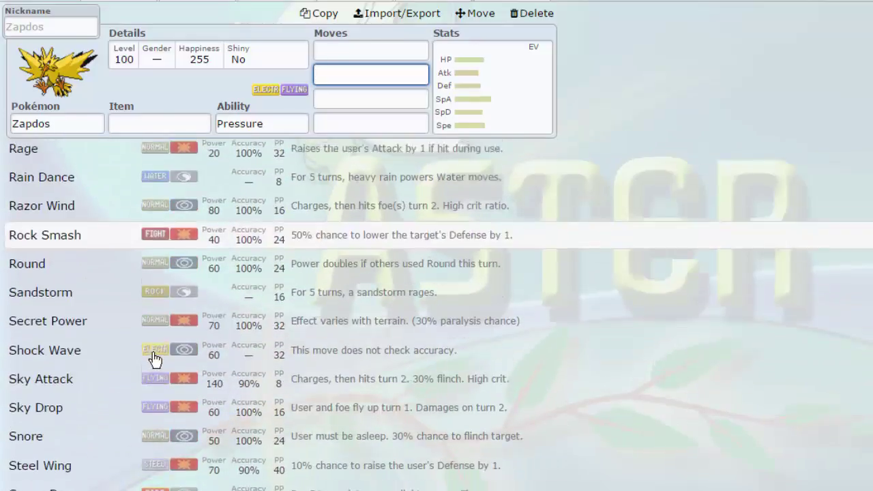
- Set Zapdos's HP EVs to 244 and view its ability, item and move options
left_click(453, 86)
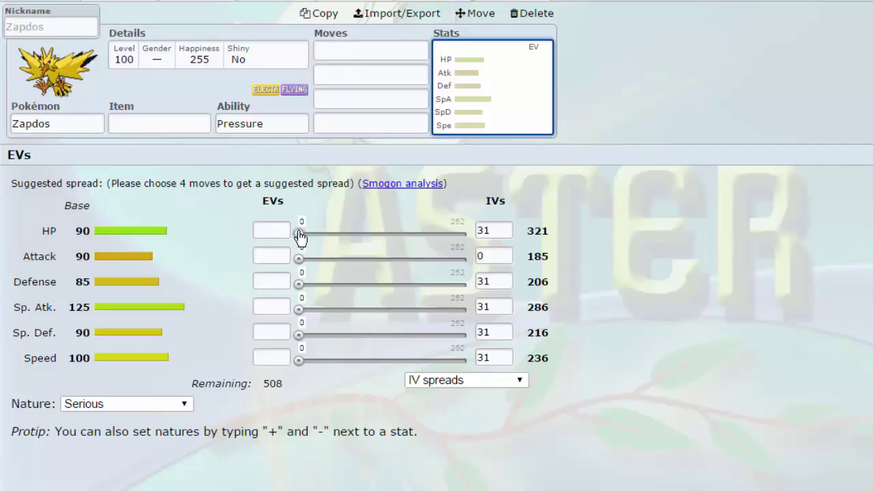
left_click_drag(300, 235, 462, 238)
left_click(269, 121)
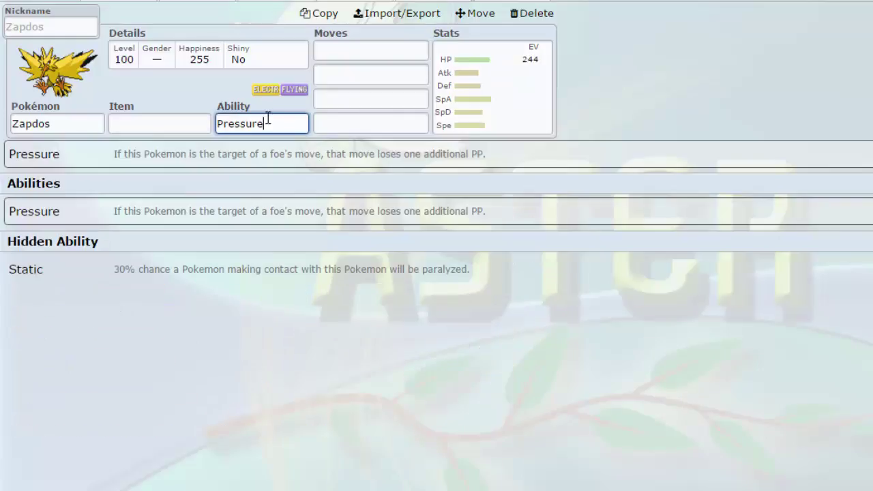
left_click(350, 58)
left_click(181, 126)
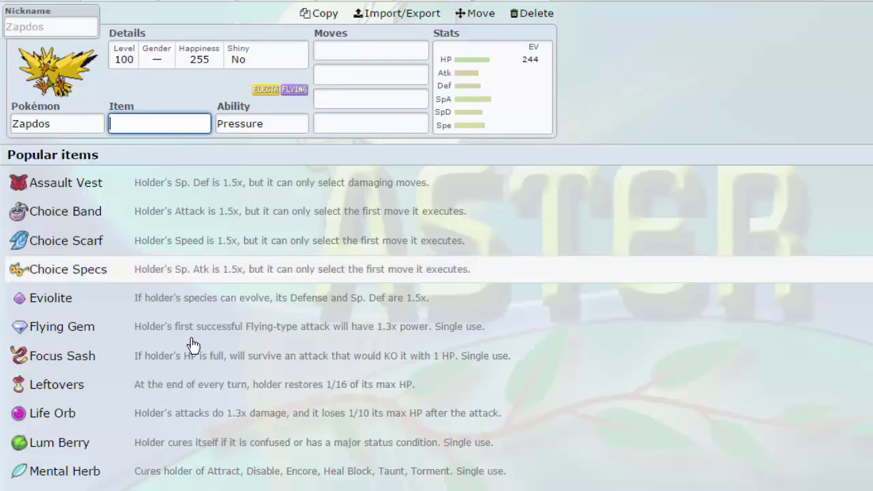
left_click(341, 45)
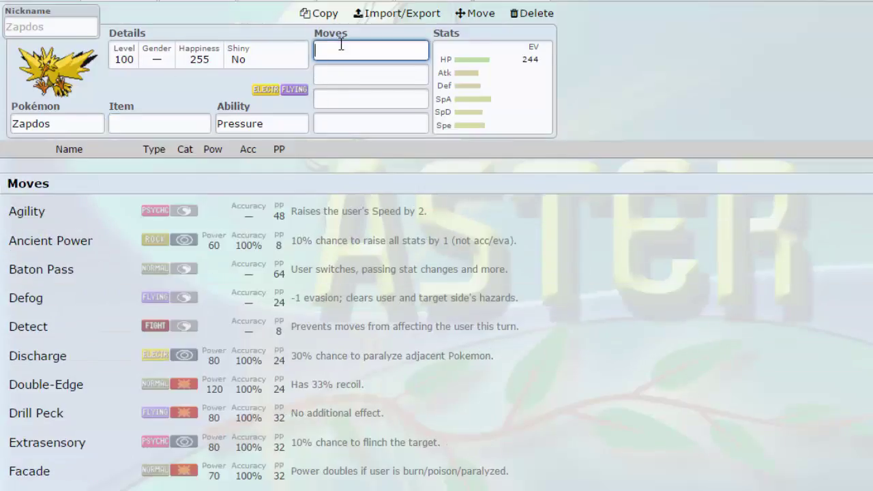
- Set Zapdos's Sp. Atk. EVs to 252 and give it a Modest nature (+SpA, -Atk)
left_click(479, 90)
left_click_drag(297, 310, 463, 311)
left_click(271, 306)
type("+")
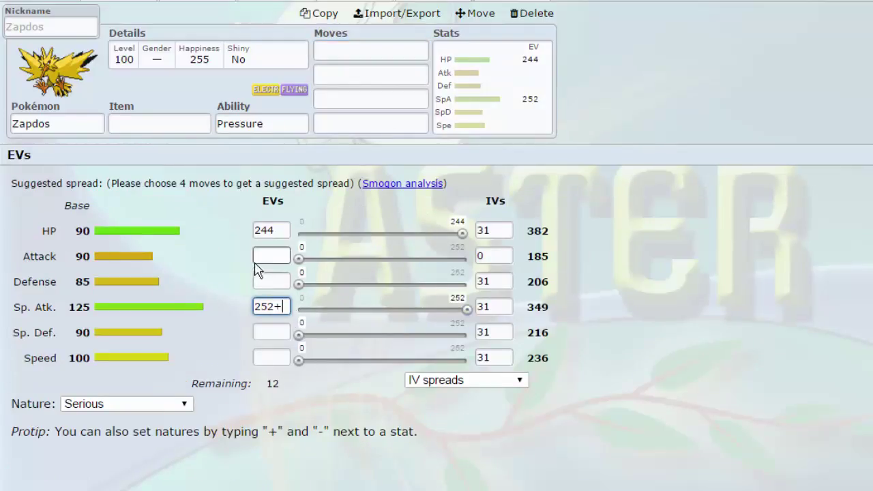
left_click(256, 255)
type("-")
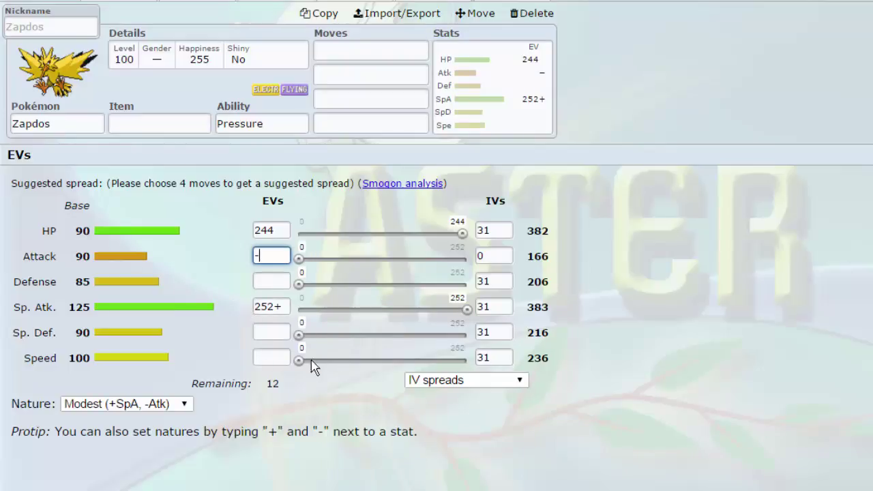
- Remove Zapdos's HP EVs and set its Speed EVs to 252
left_click_drag(300, 361, 282, 346)
left_click_drag(463, 233, 218, 239)
left_click_drag(298, 359, 466, 360)
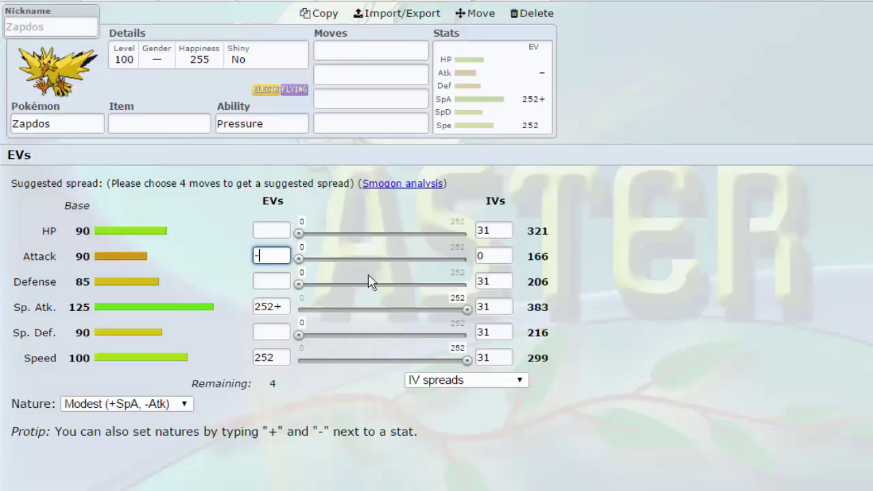
- Recheck Zapdos's EV spread and read through its moves for the second slot, including the usually useless ones
left_click(343, 62)
left_click(467, 89)
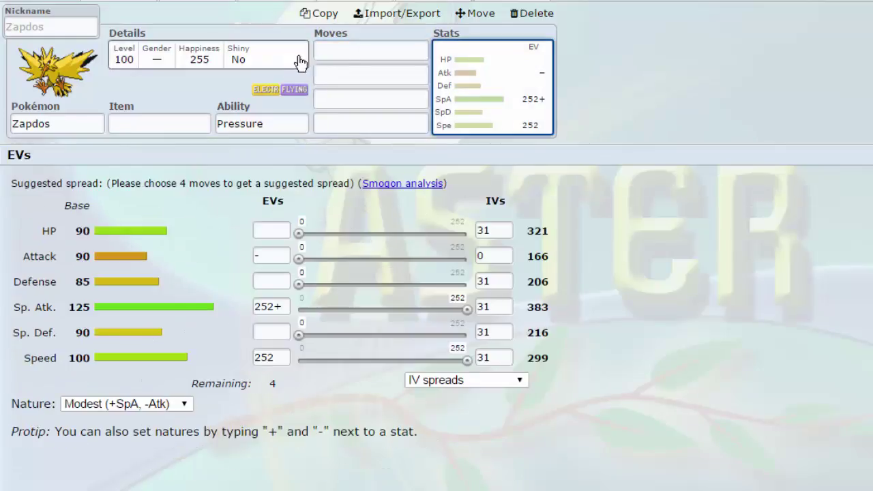
left_click(344, 75)
scroll(349, 222, "down", 20)
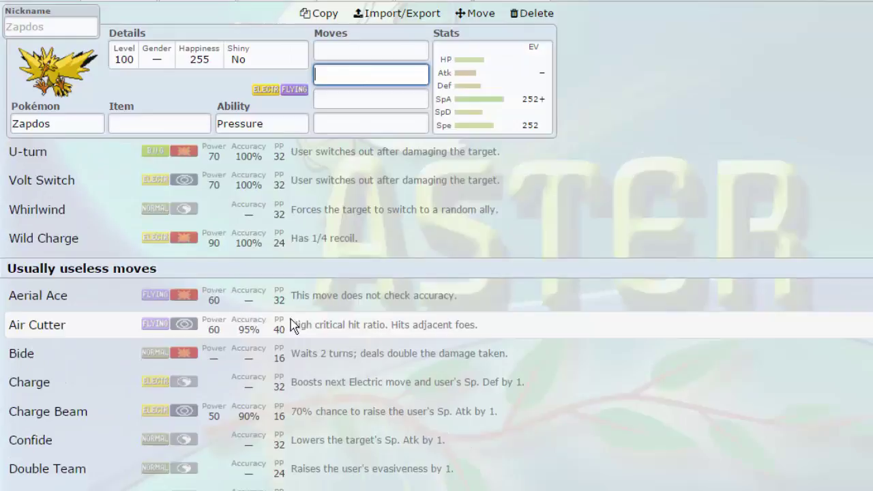
scroll(273, 318, "down", 15)
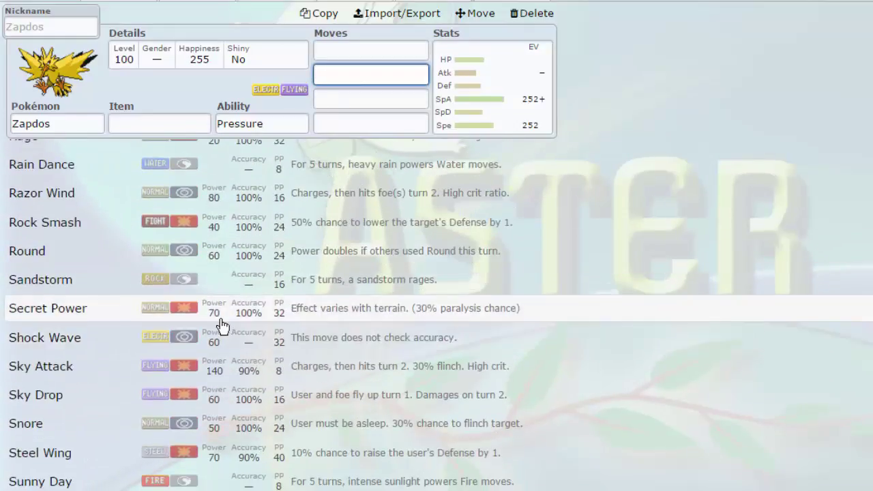
scroll(352, 375, "up", 20)
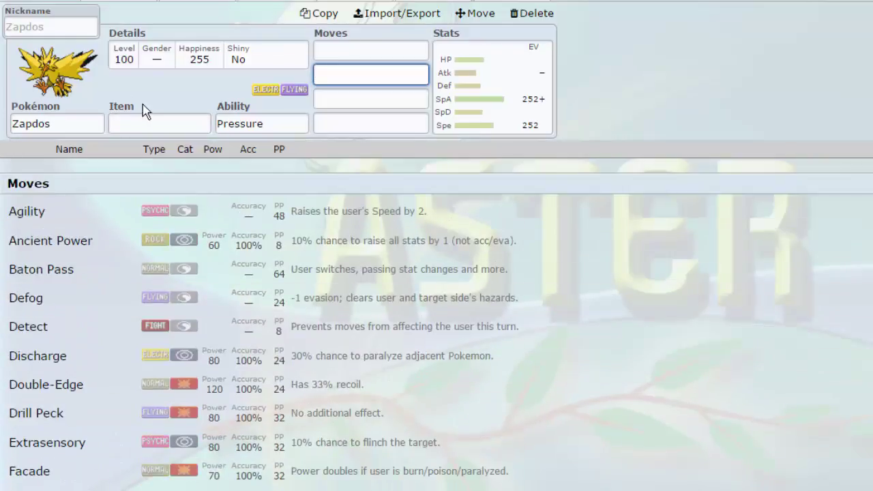
- Switch to Nidoqueen and set its ability to Sheer Force
left_click(49, 24)
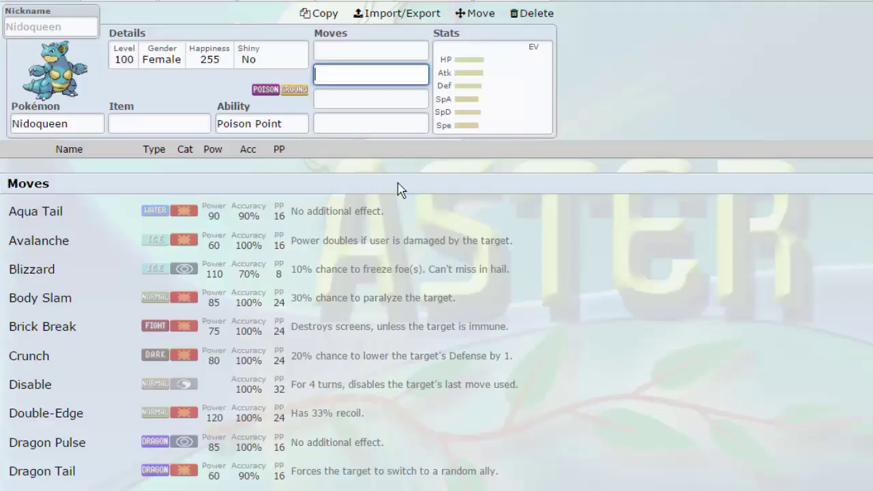
left_click(302, 126)
left_click(111, 298)
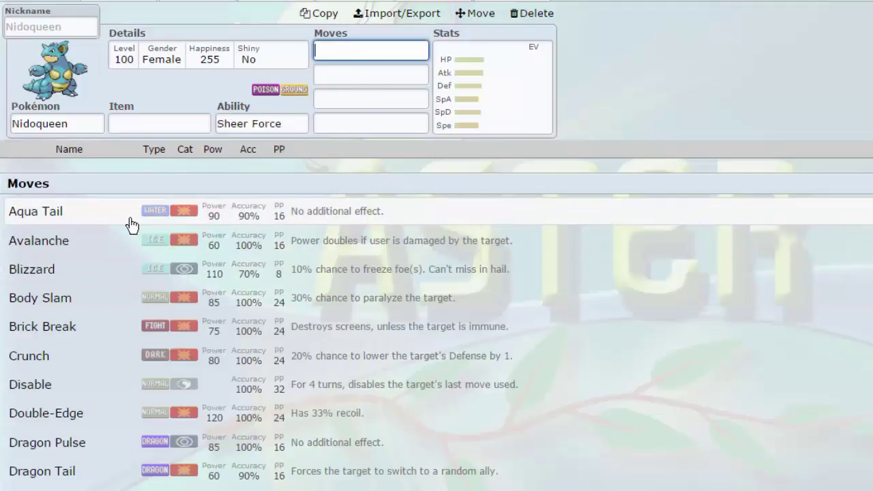
left_click(276, 124)
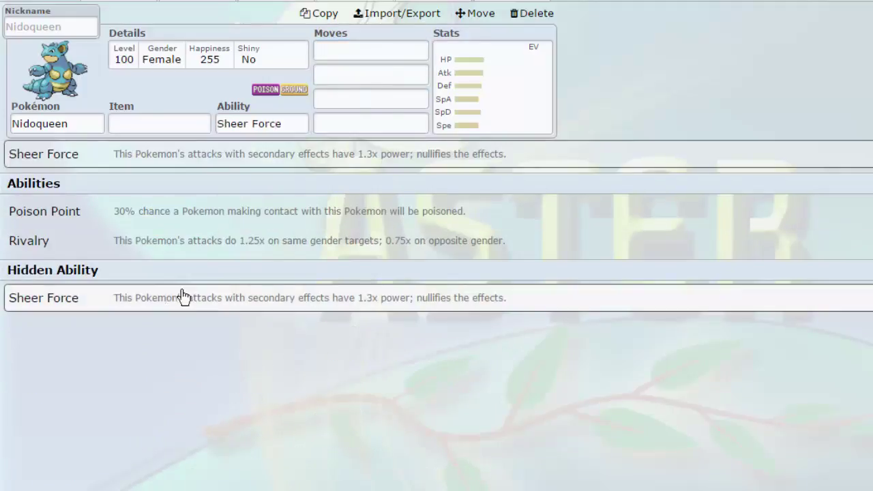
left_click(183, 297)
- Set Nidoqueen's Sp. Atk. EVs to 252
left_click(540, 49)
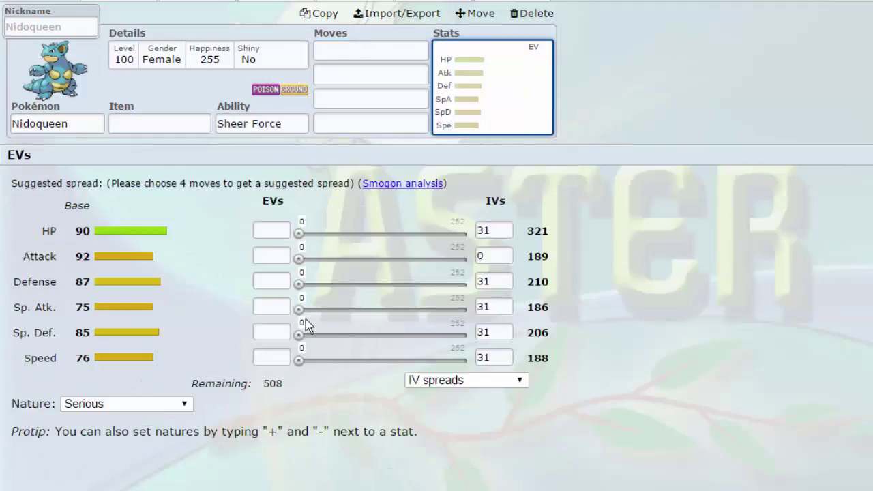
left_click_drag(300, 310, 446, 310)
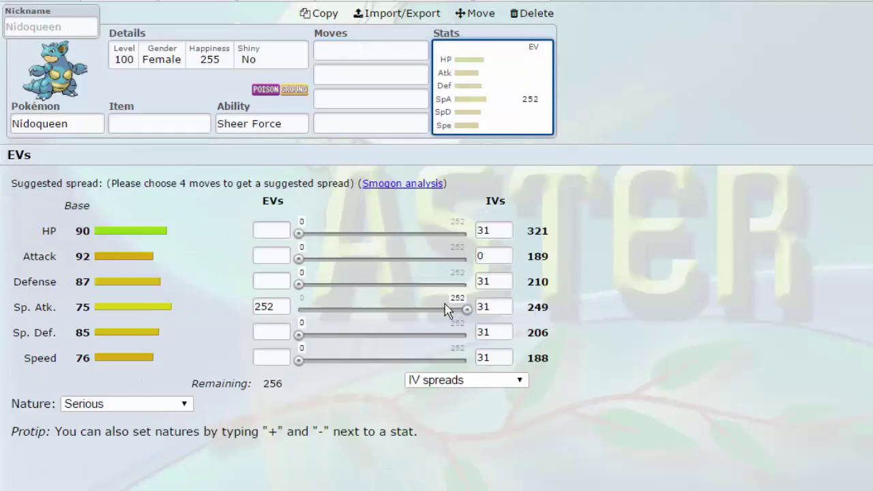
left_click_drag(305, 261, 225, 282)
left_click(263, 307)
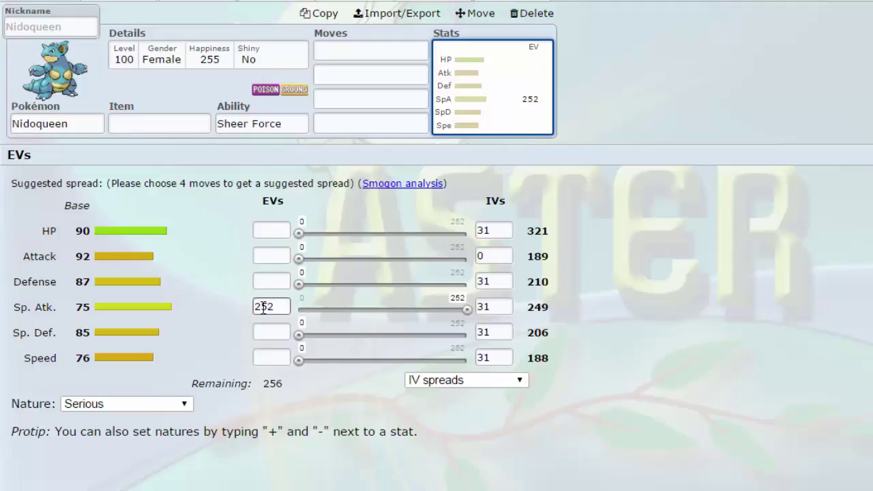
- Choose Earth Power as Nidoqueen's first move
left_click(169, 125)
left_click(398, 49)
left_click(412, 60)
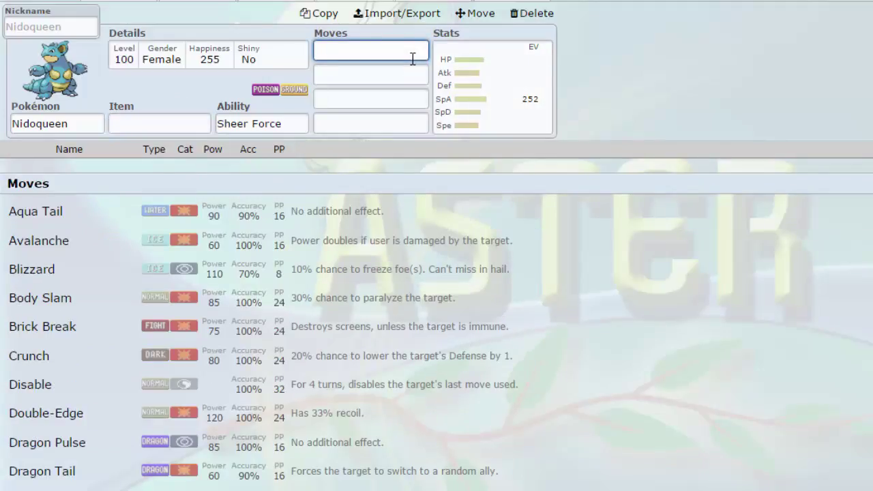
type("earth")
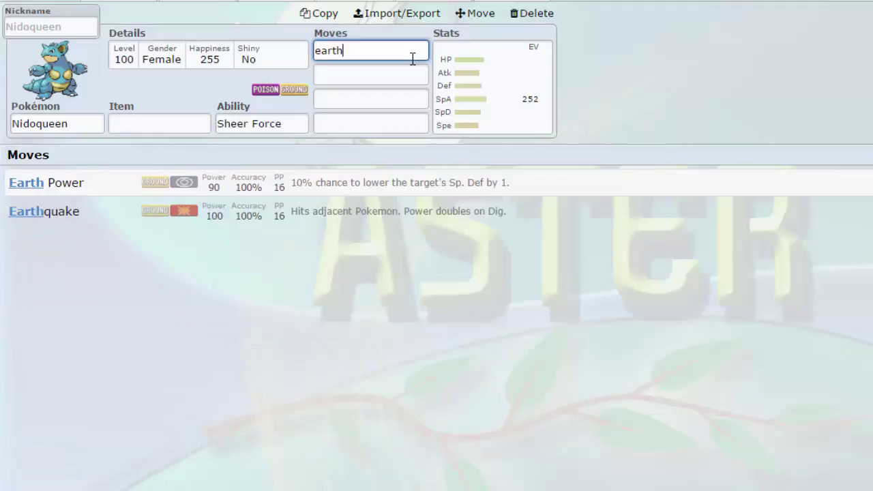
key("Return")
- Choose Sludge Wave as Nidoqueen's second move
type("sluge")
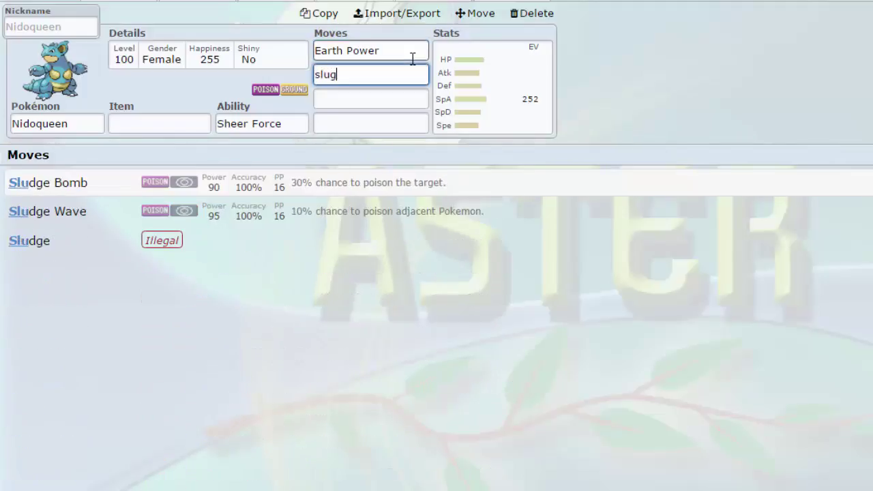
key("BackSpace")
key("BackSpace")
key("BackSpace")
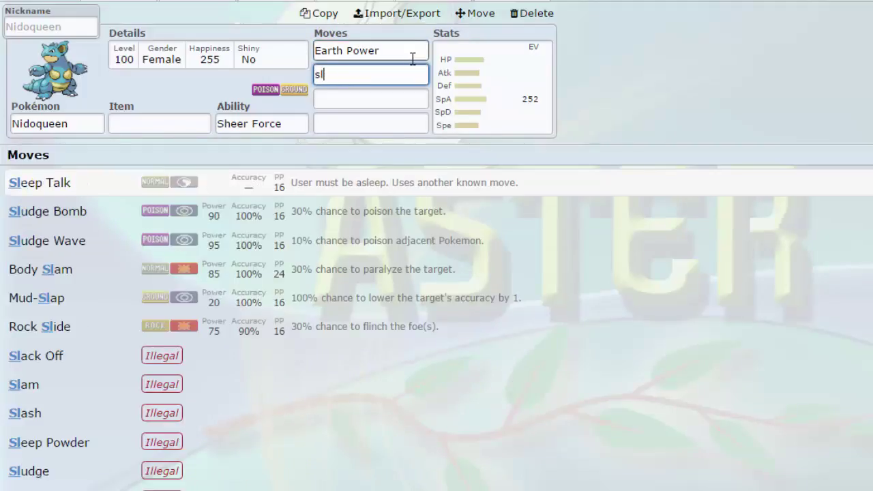
type("ud")
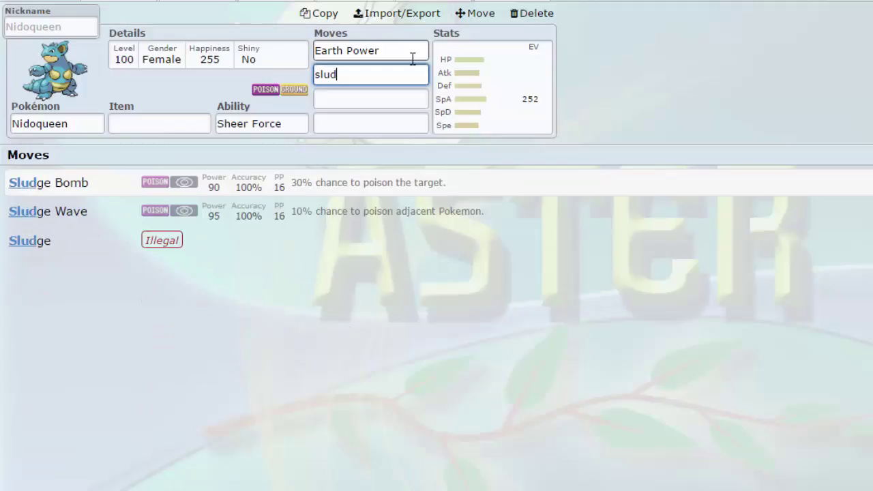
key("Down")
key("Return")
- Choose Thunderbolt as Nidoqueen's third move
type("thun")
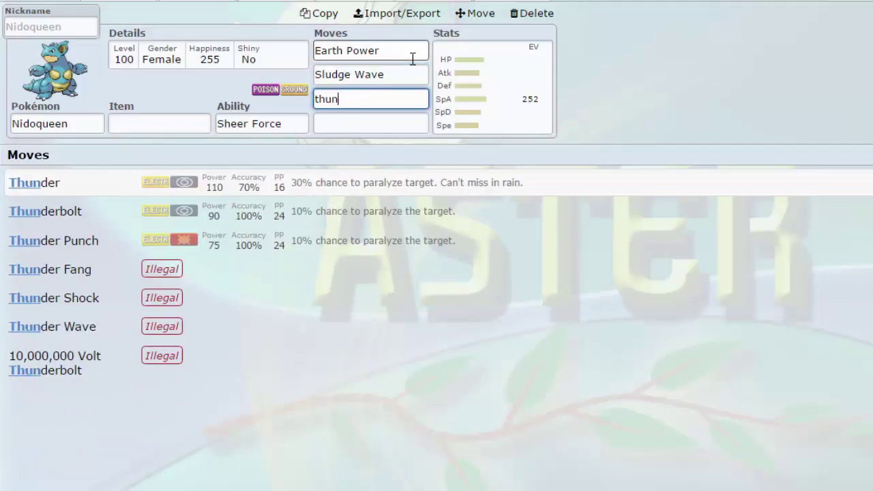
key("Down")
key("Return")
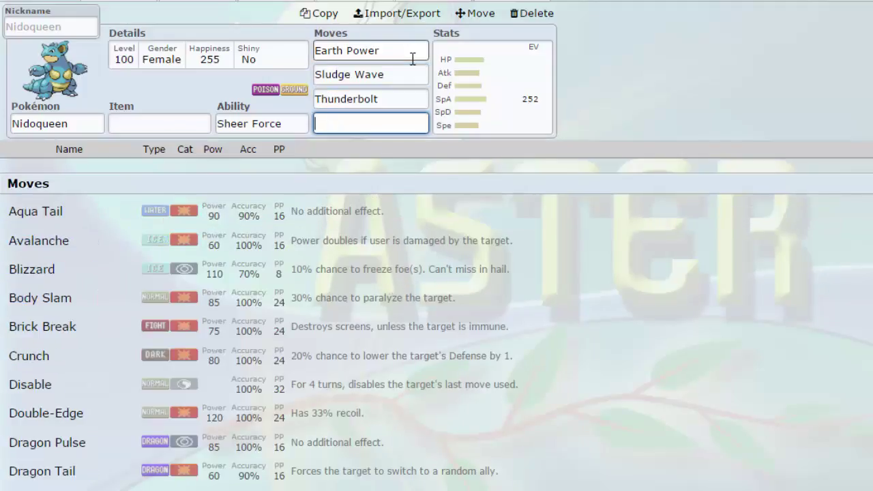
- Choose Ice Beam as Nidoqueen's fourth move
type("beam")
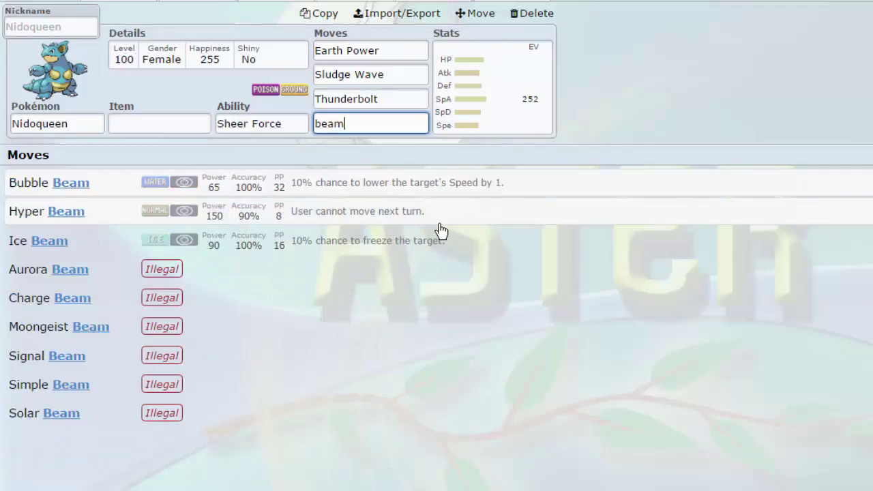
left_click(433, 245)
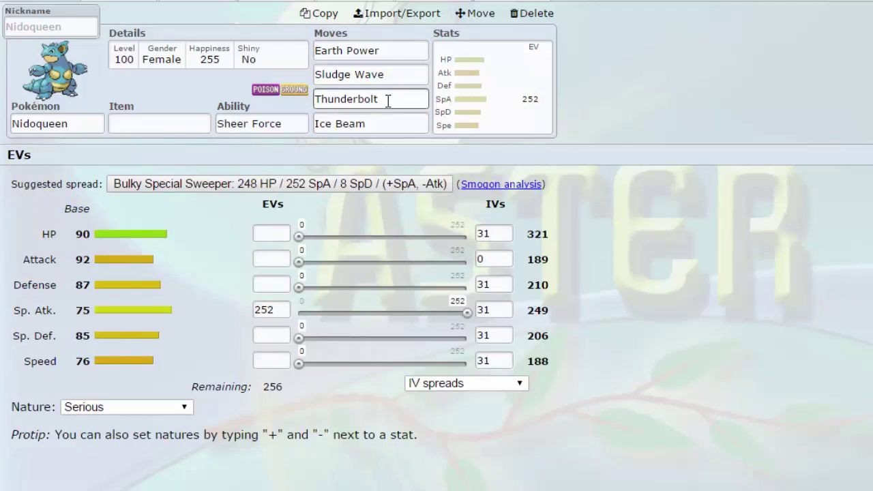
- Look through Nidoqueen's available moves for an alternative to Ice Beam in the fourth move slot
left_click(387, 100)
left_click(389, 119)
left_click(321, 2)
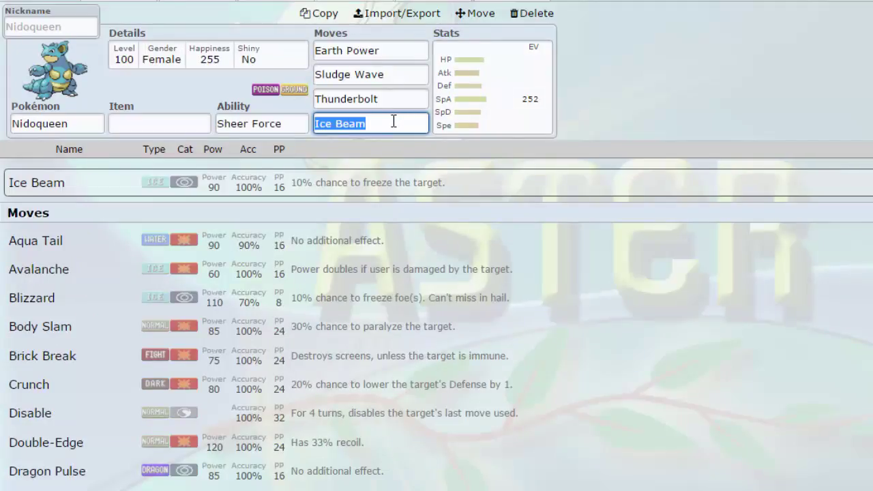
left_click(394, 122)
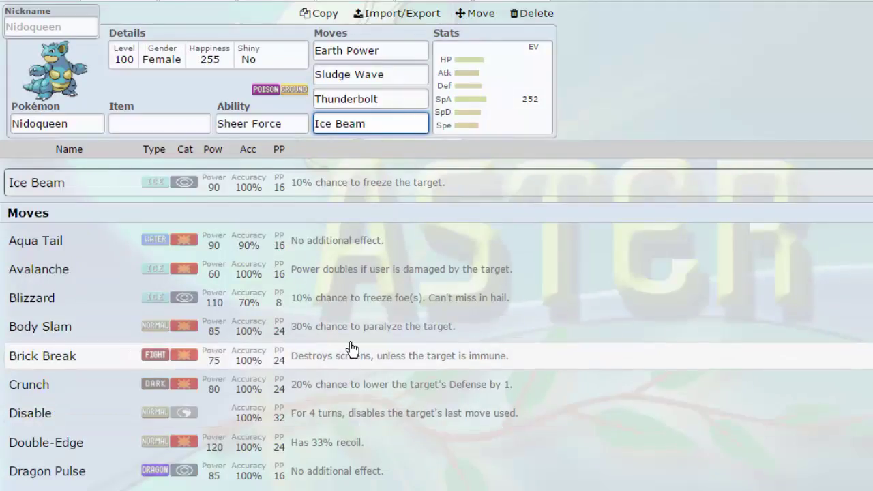
scroll(351, 347, "down", 5)
scroll(353, 347, "up", 5)
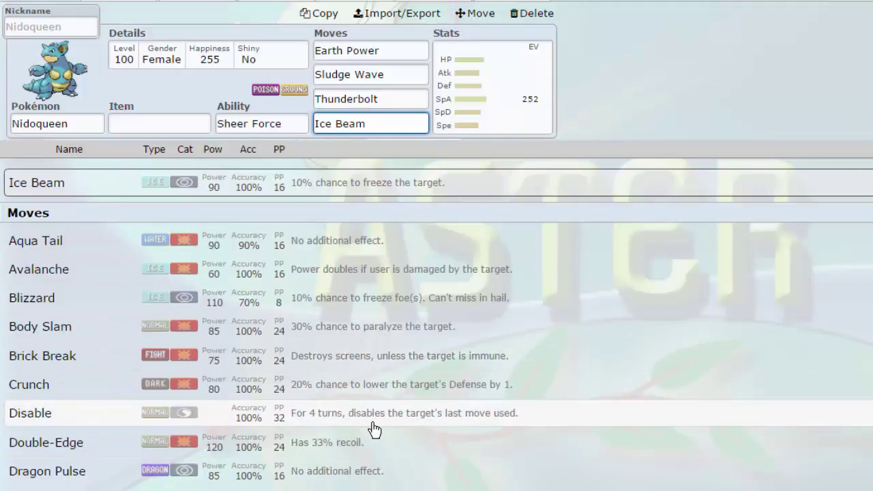
scroll(375, 428, "down", 4)
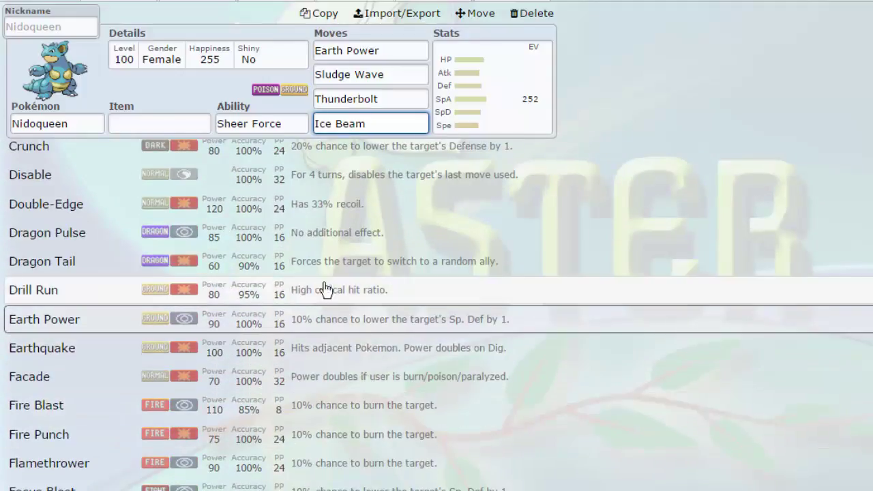
left_click(495, 79)
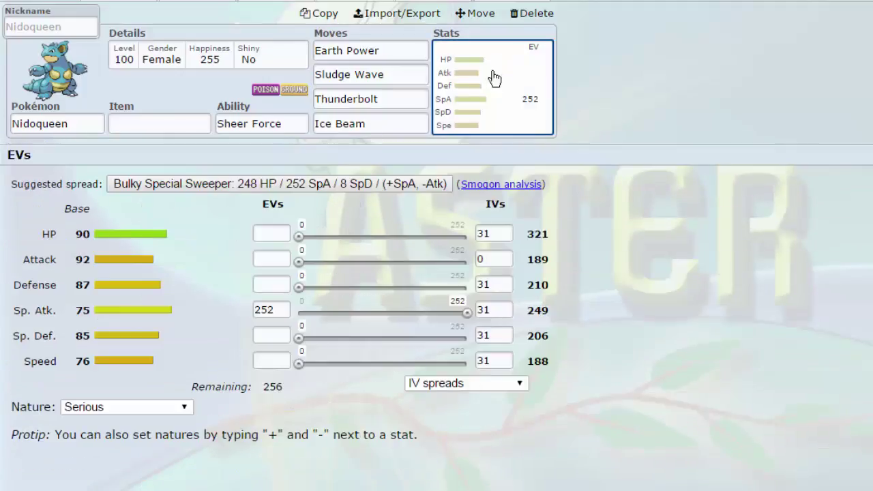
left_click(365, 122)
scroll(239, 389, "down", 3)
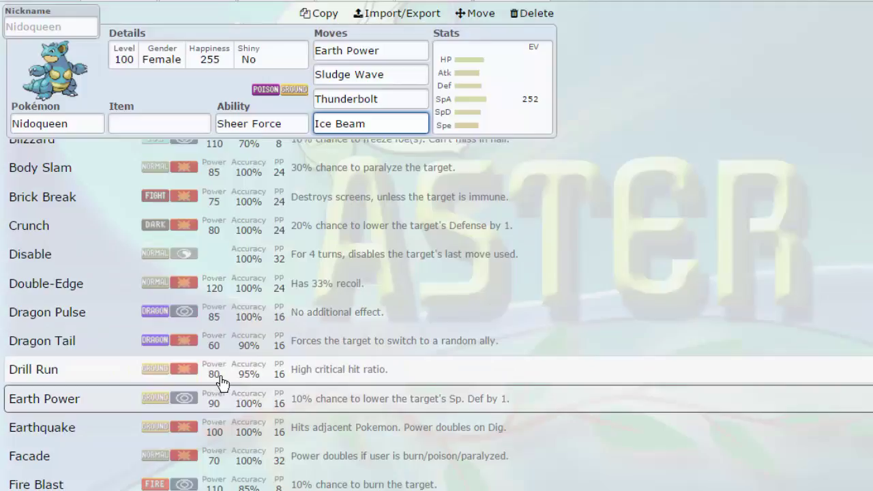
scroll(246, 372, "down", 3)
scroll(253, 362, "down", 1)
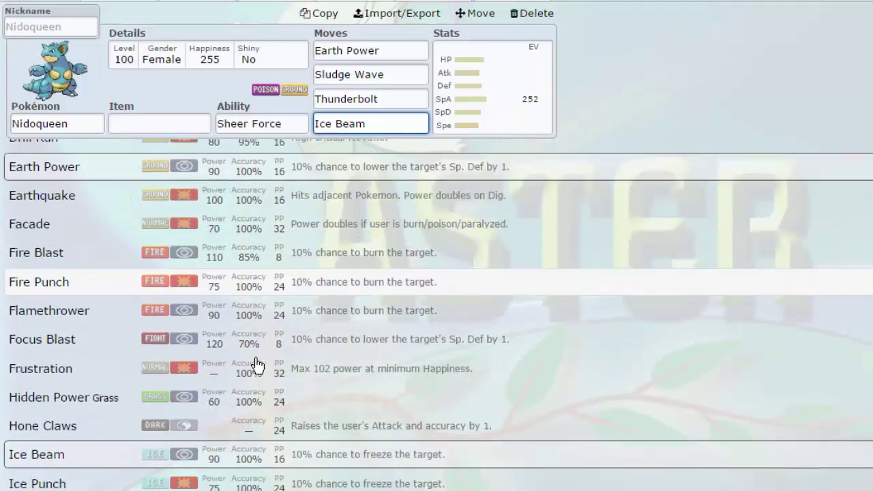
scroll(258, 366, "down", 5)
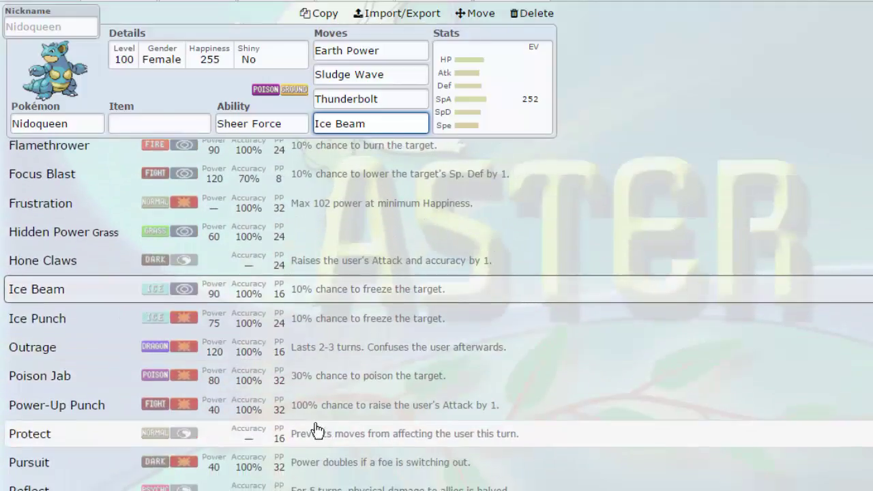
scroll(166, 405, "down", 4)
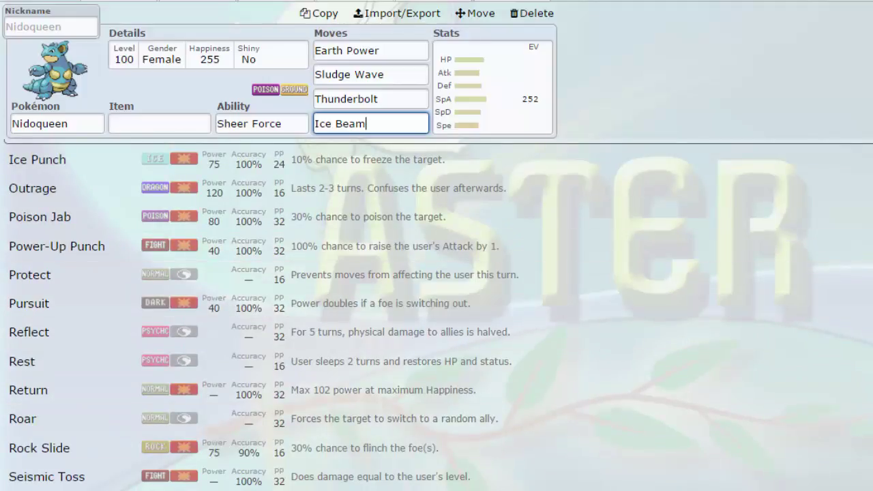
scroll(171, 372, "down", 3)
scroll(86, 293, "up", 3)
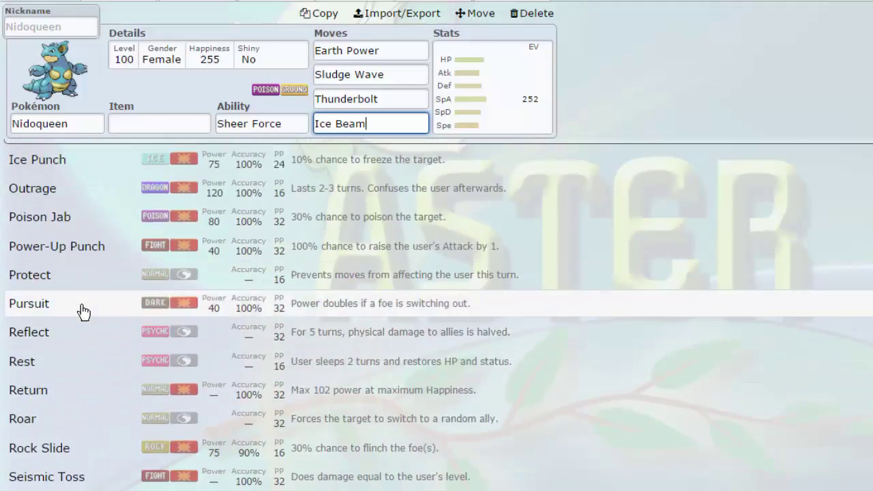
scroll(140, 444, "down", 5)
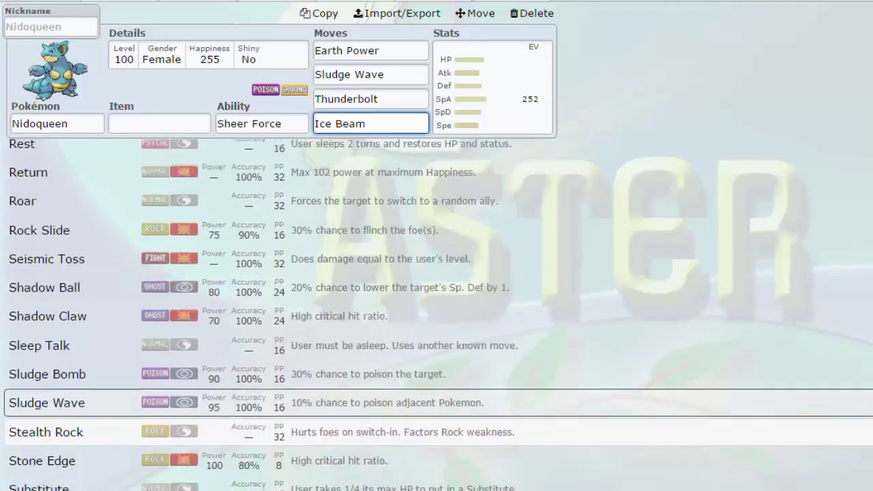
scroll(116, 452, "down", 3)
scroll(124, 468, "down", 4)
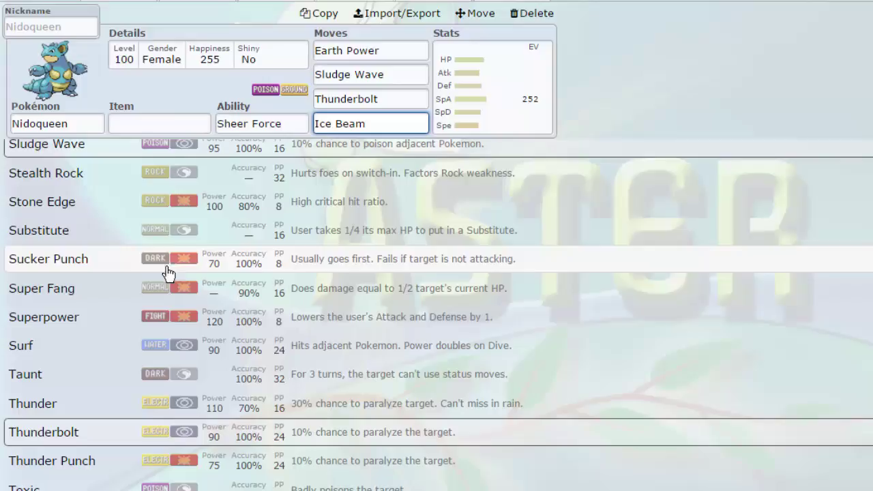
- Review Nidoqueen's move list once more from the start, including the usually useless moves
left_click(198, 0)
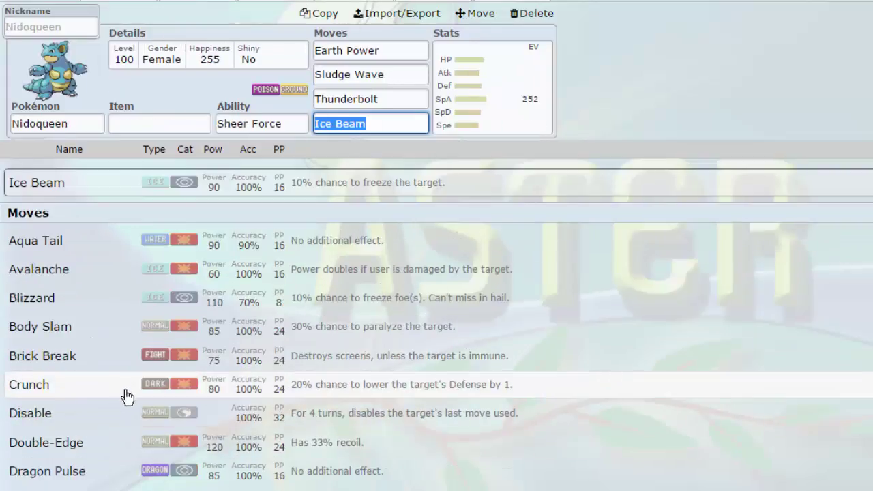
scroll(189, 436, "down", 15)
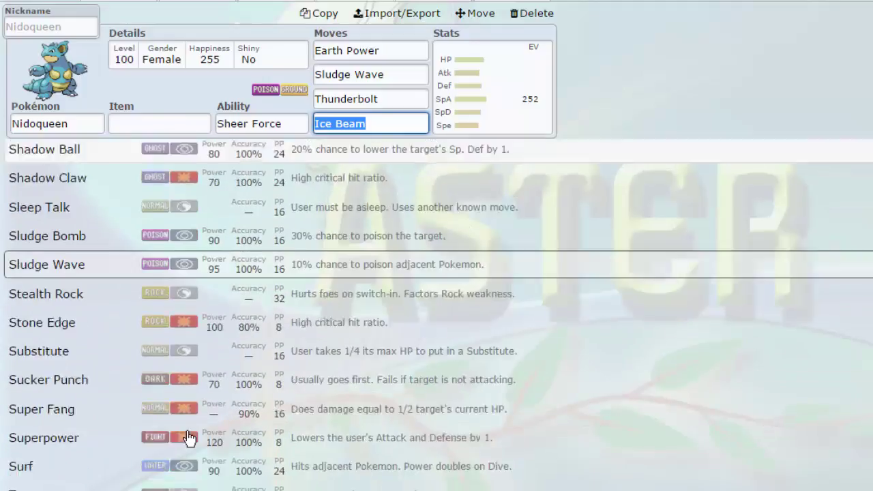
scroll(189, 437, "down", 1)
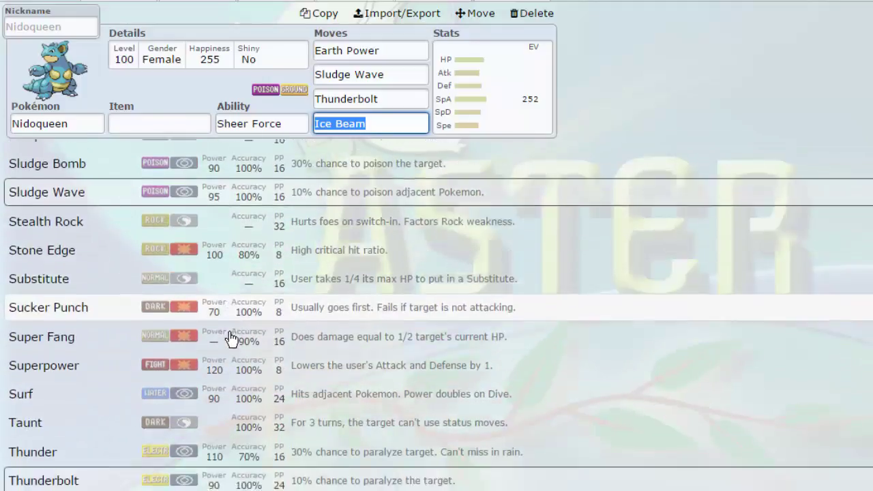
scroll(232, 337, "down", 2)
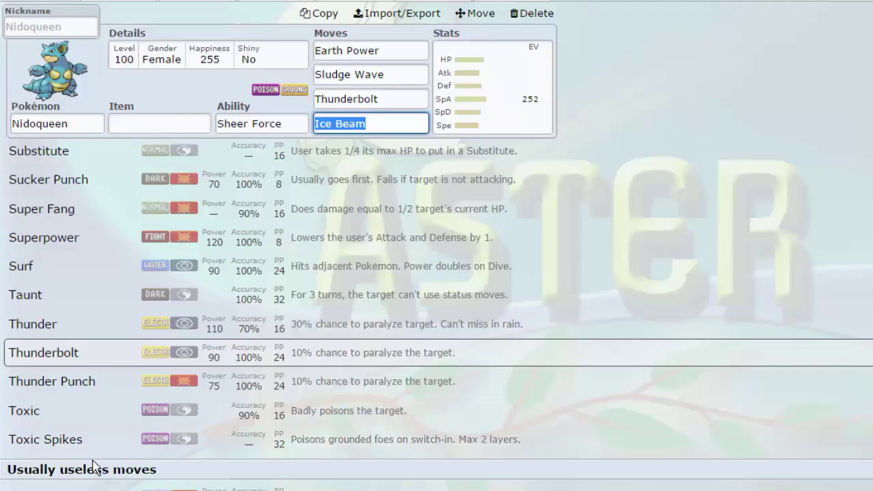
scroll(92, 469, "down", 1)
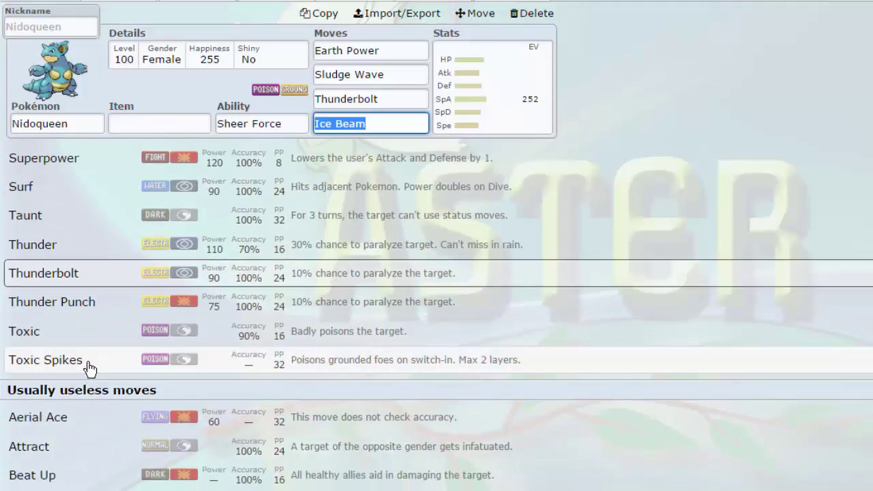
scroll(89, 367, "down", 3)
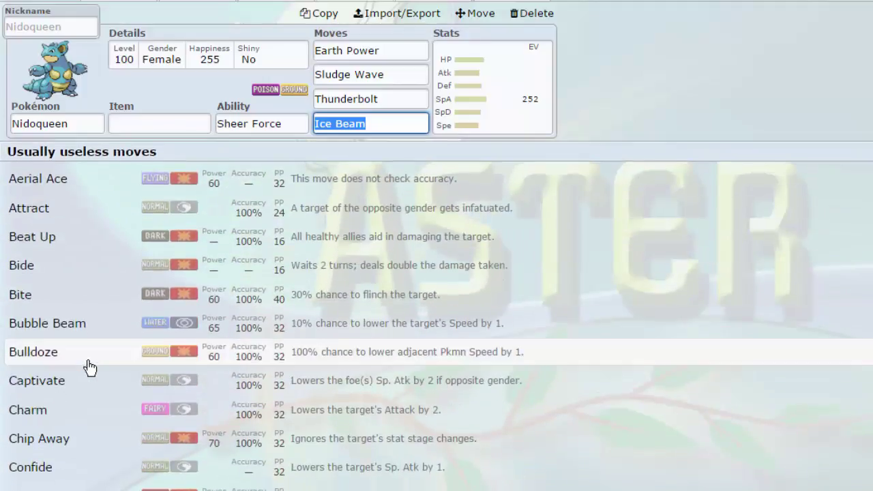
scroll(89, 366, "down", 6)
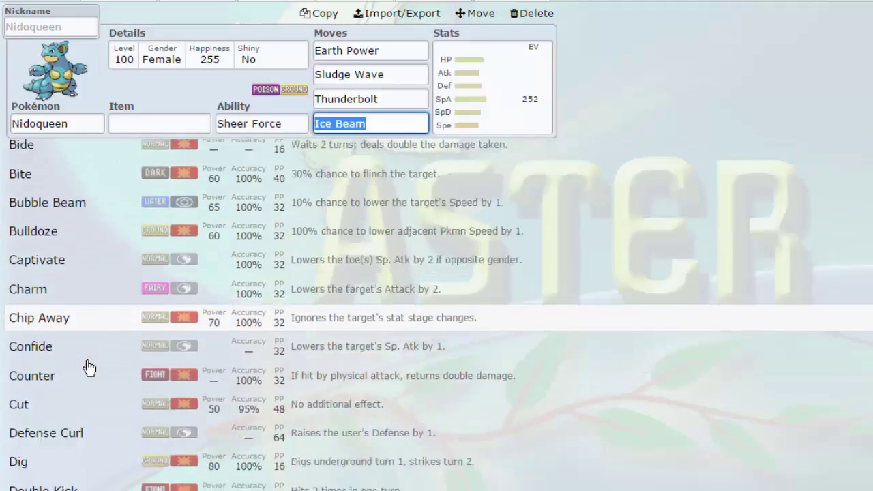
scroll(141, 458, "down", 10)
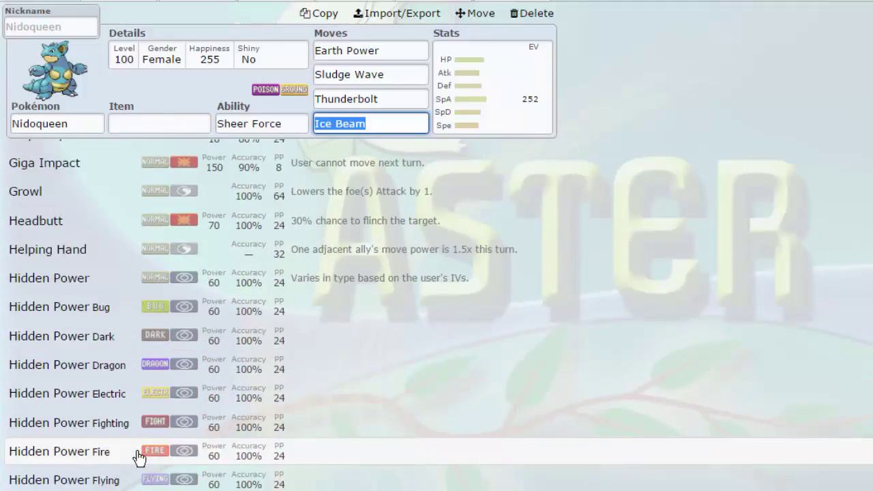
scroll(139, 470, "down", 10)
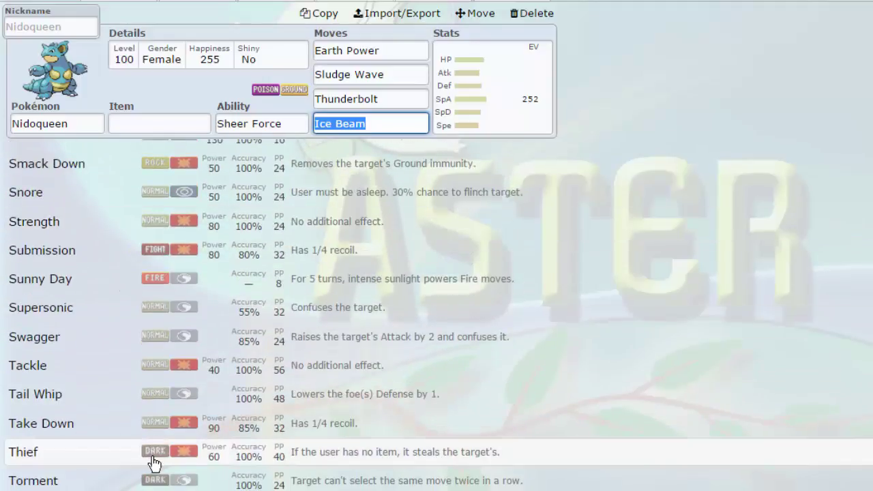
scroll(153, 463, "up", 15)
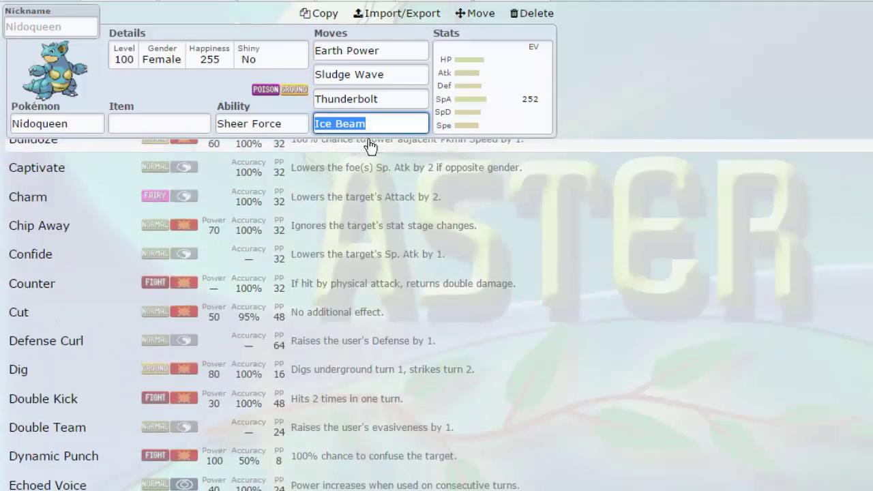
- Replace Nidoqueen's fourth move with Stealth Rock
left_click(372, 127)
type("steal")
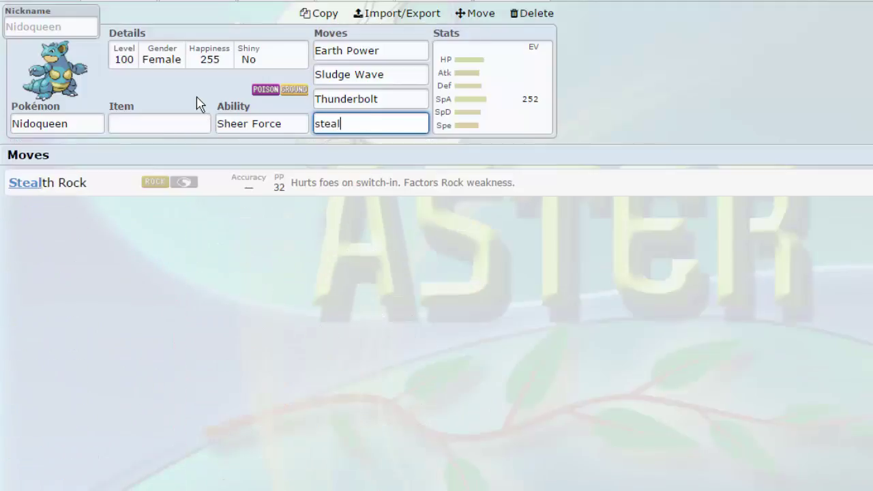
left_click(196, 174)
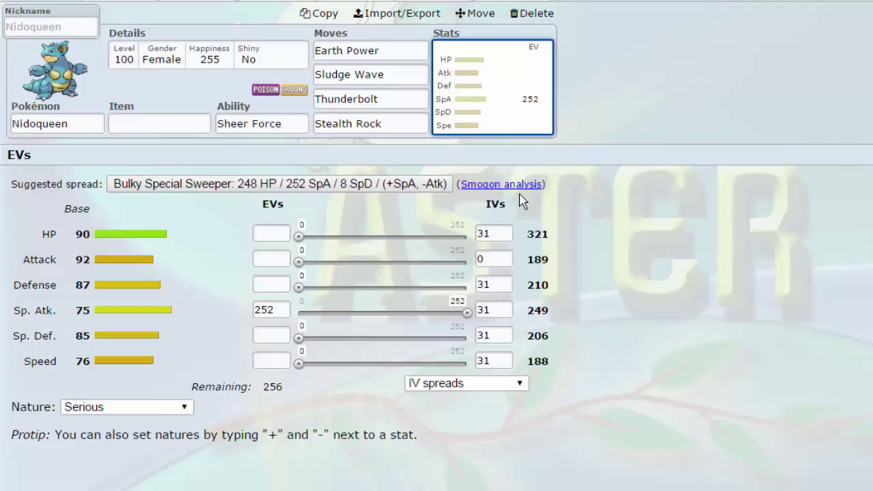
- Review the sets of the team members, including Zapdos, Nidoqueen, Tapu Bulu and Skarmory
left_click(325, 1)
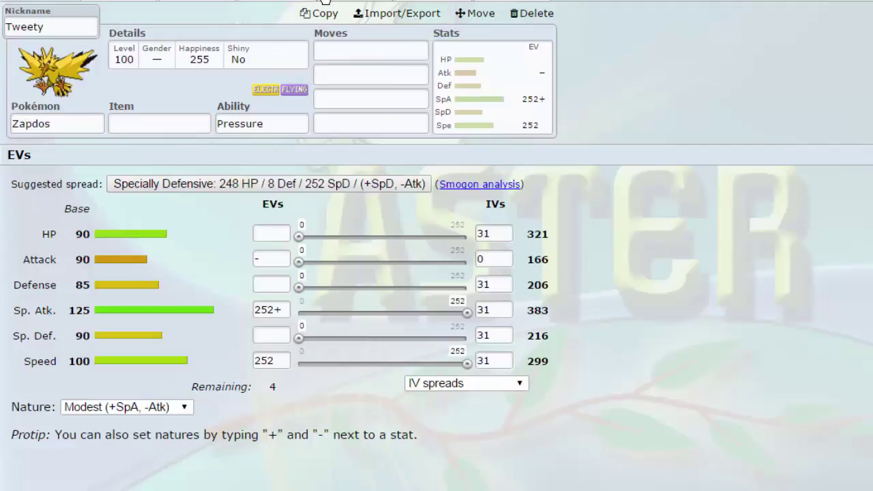
left_click(388, 1)
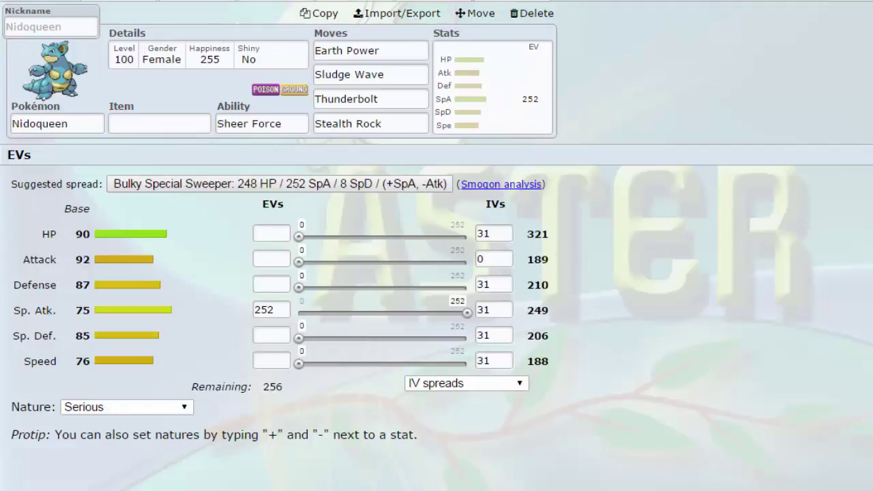
left_click(119, 1)
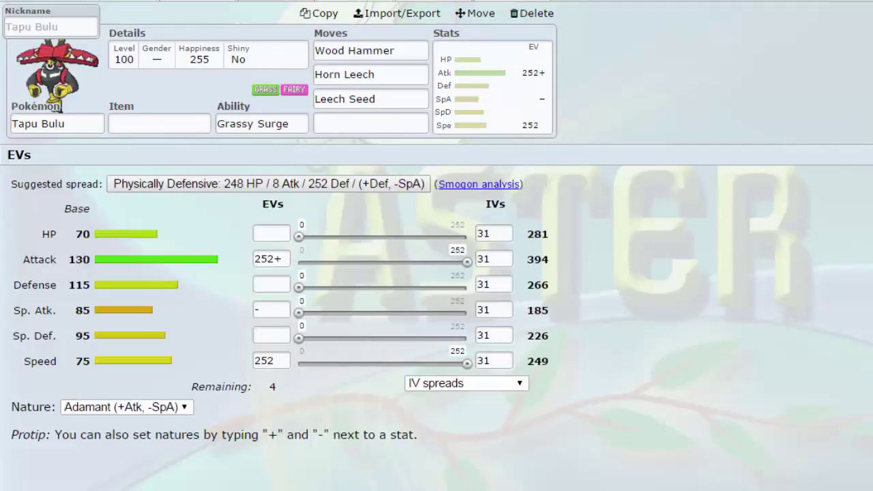
left_click(443, 2)
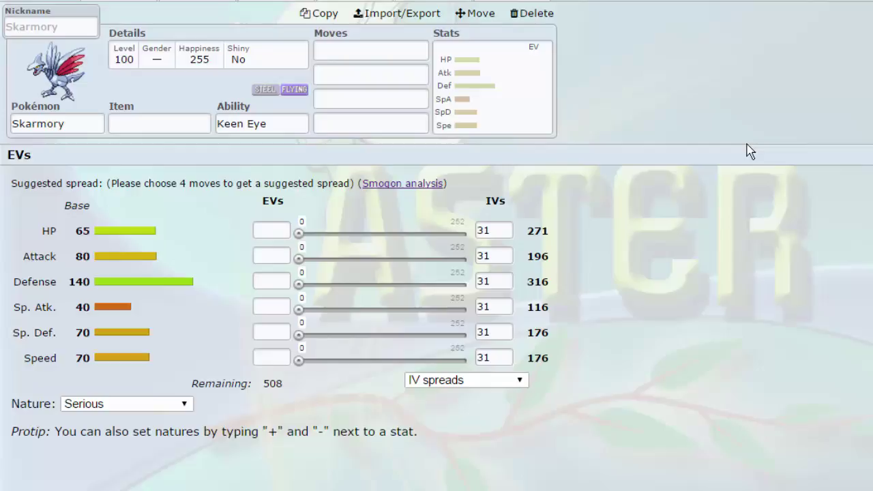
left_click(137, 4)
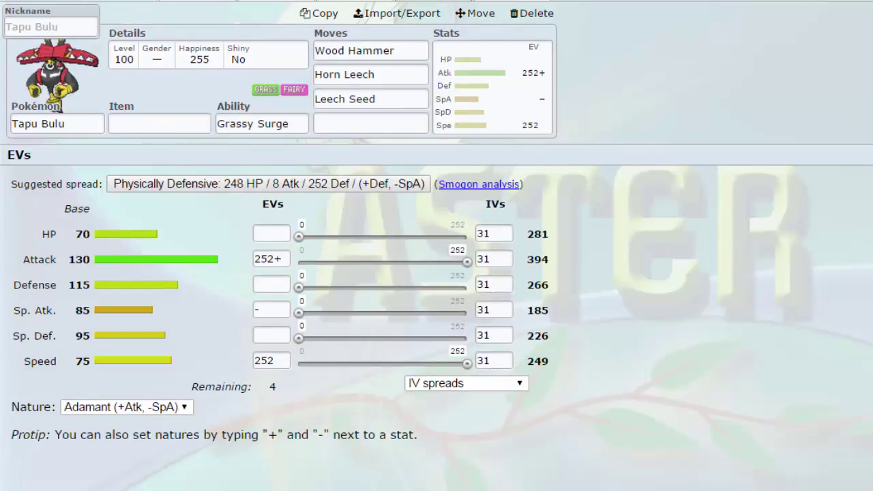
- Open Skarmory's set, check its ability options and choose Stealth Rock as its first move
left_click(68, 4)
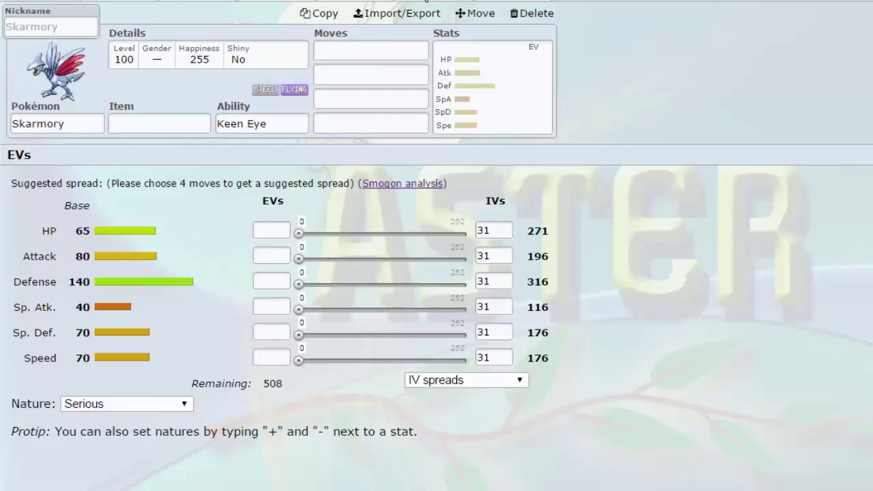
left_click(274, 131)
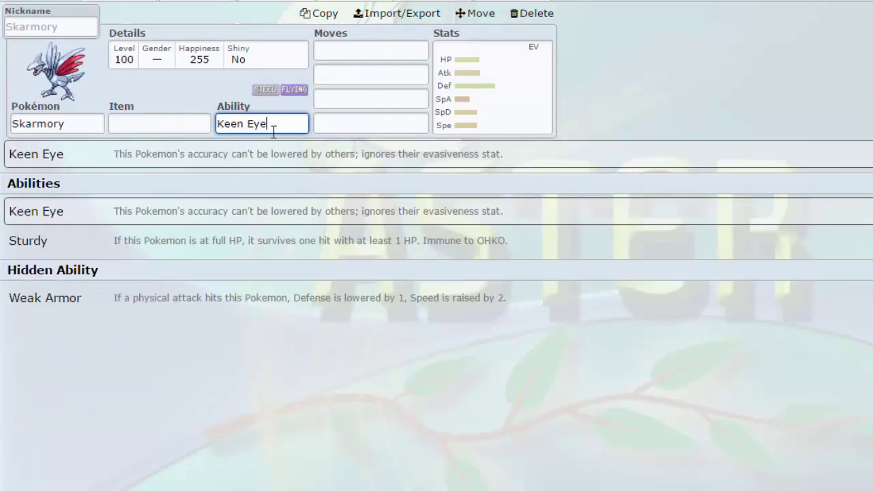
left_click(353, 47)
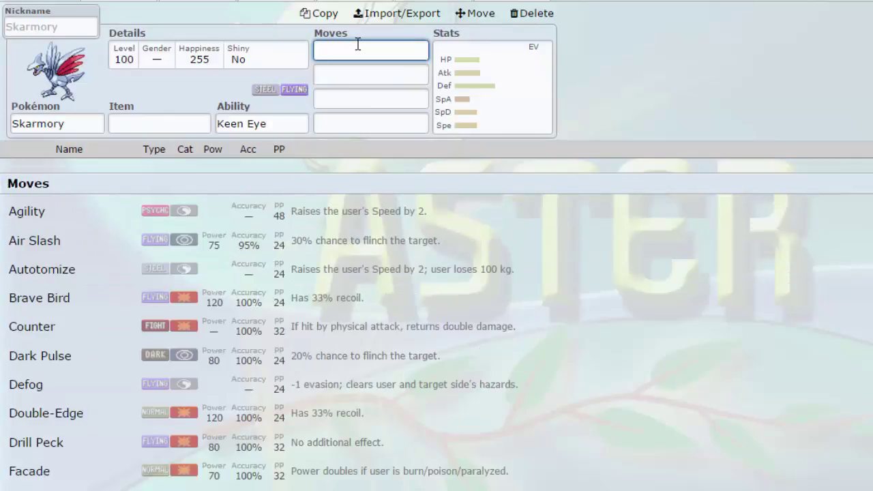
type("steal")
key("Return")
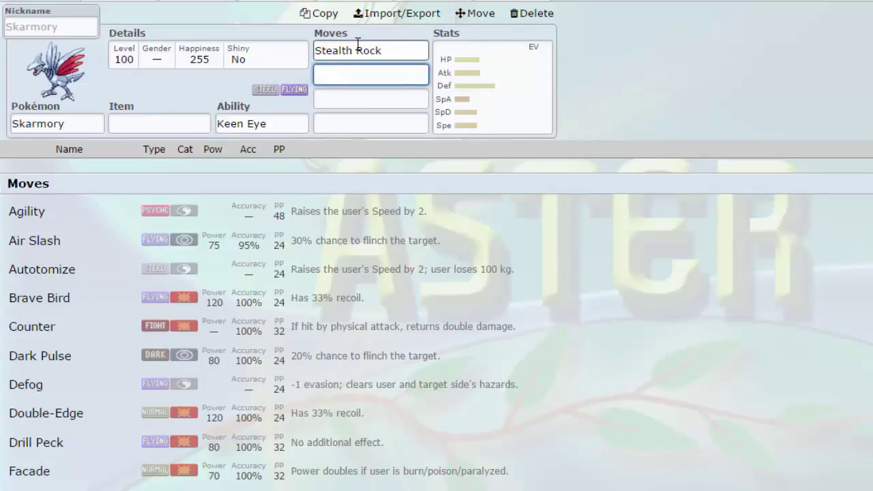
- Choose Spikes as Skarmory's second move and Defog as its third
type("spiek")
key("BackSpace")
key("BackSpace")
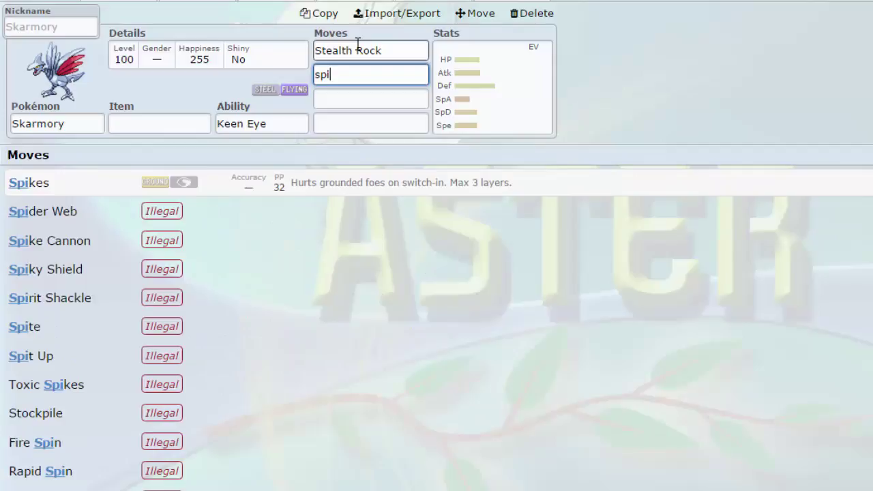
key("Return")
type("def")
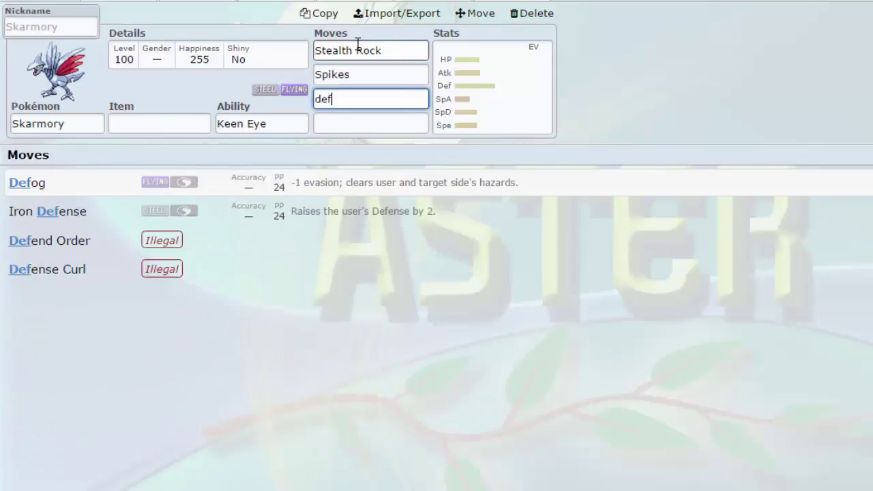
key("Return")
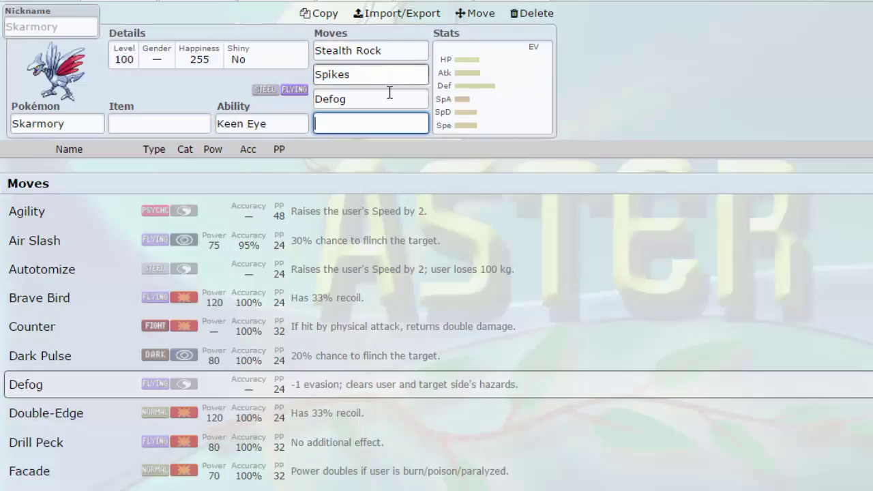
- Change Skarmory's ability to Sturdy and look through its available moves for the fourth slot
left_click(285, 123)
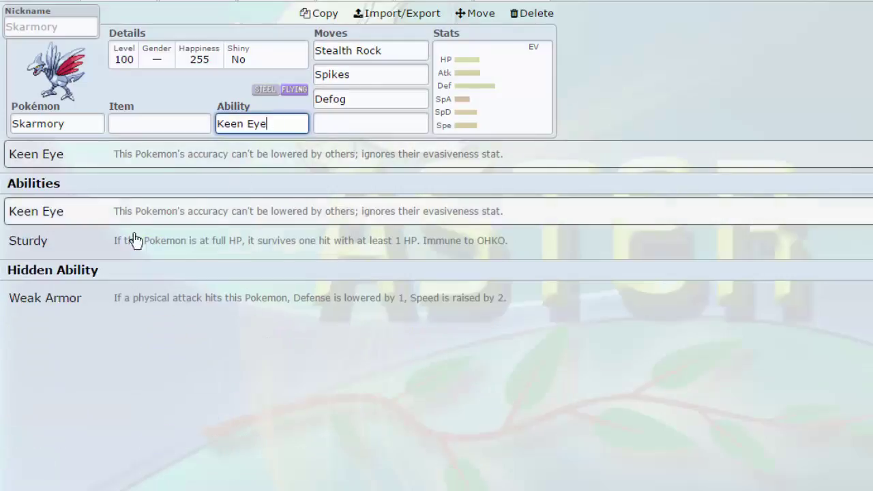
left_click(136, 254)
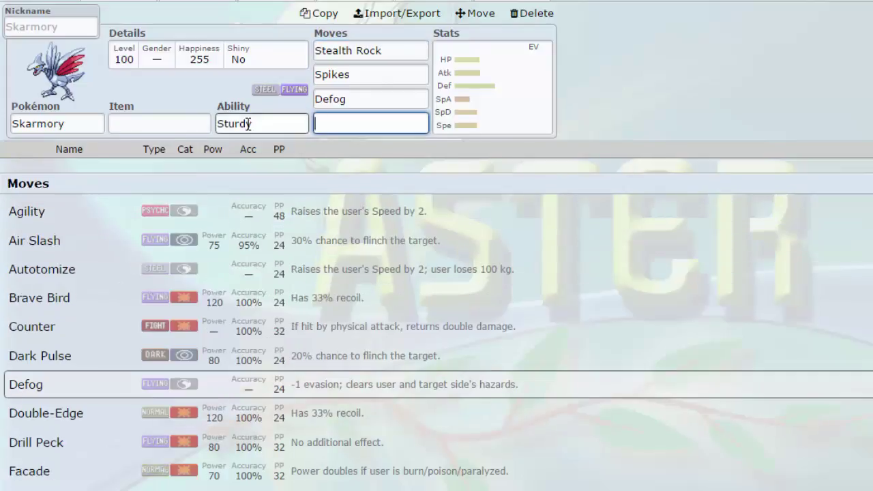
left_click(134, 128)
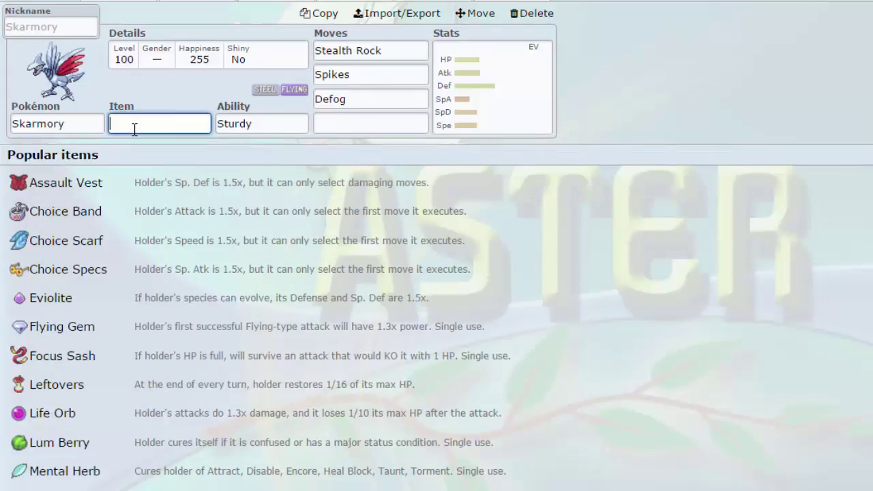
left_click(262, 124)
left_click(359, 124)
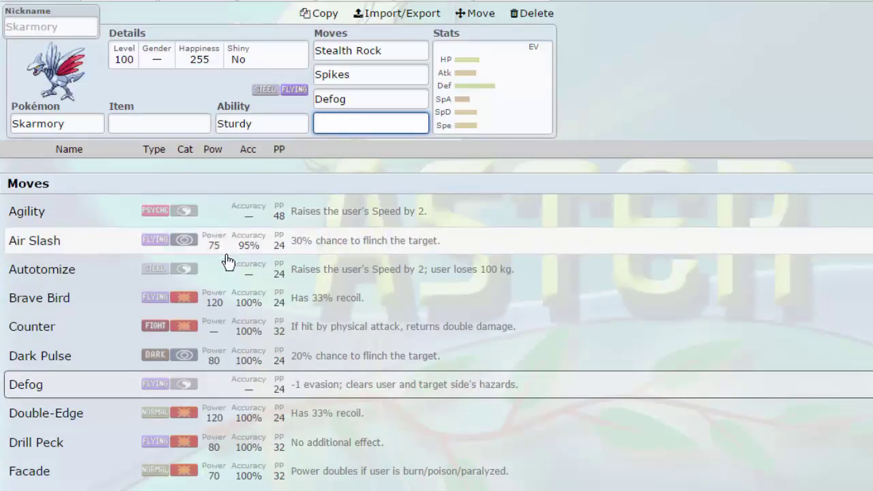
scroll(227, 207, "down", 7)
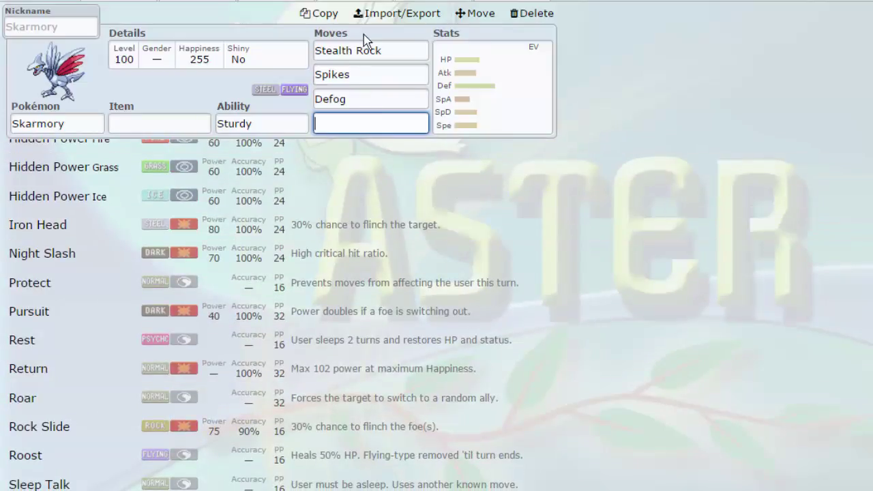
- Compare Nidoqueen's moves with Skarmory's set
left_click(357, 6)
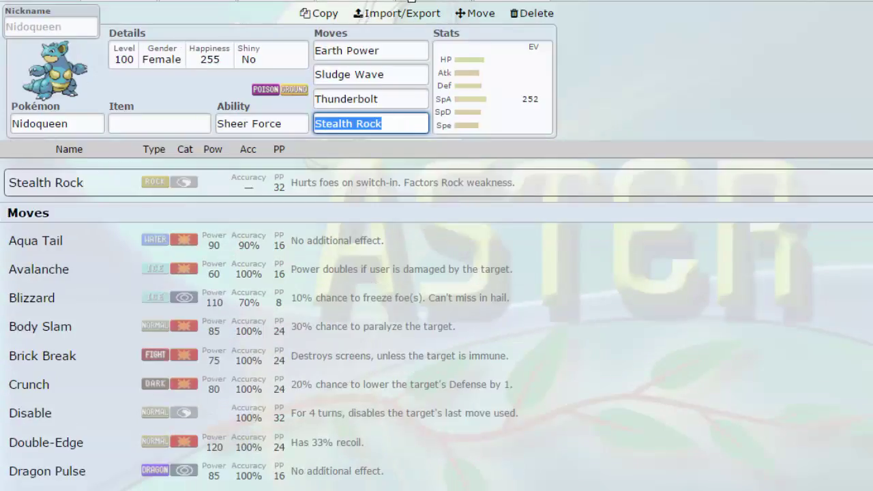
left_click(407, 3)
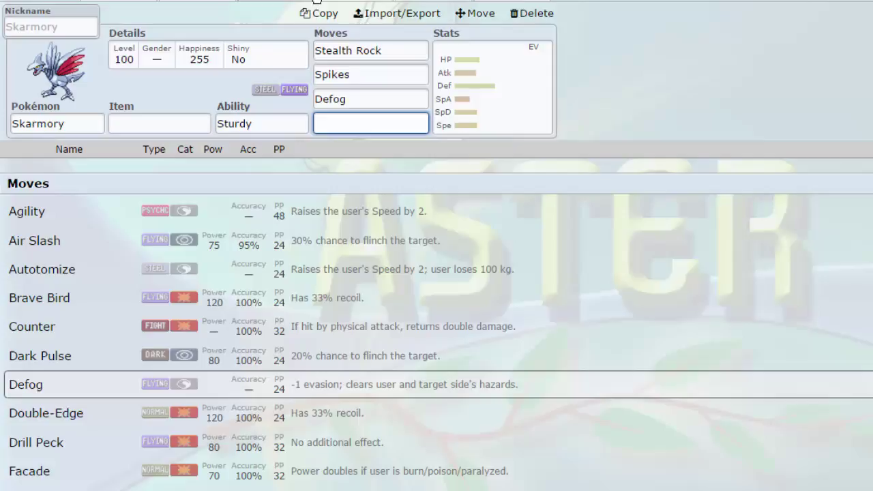
left_click(280, 3)
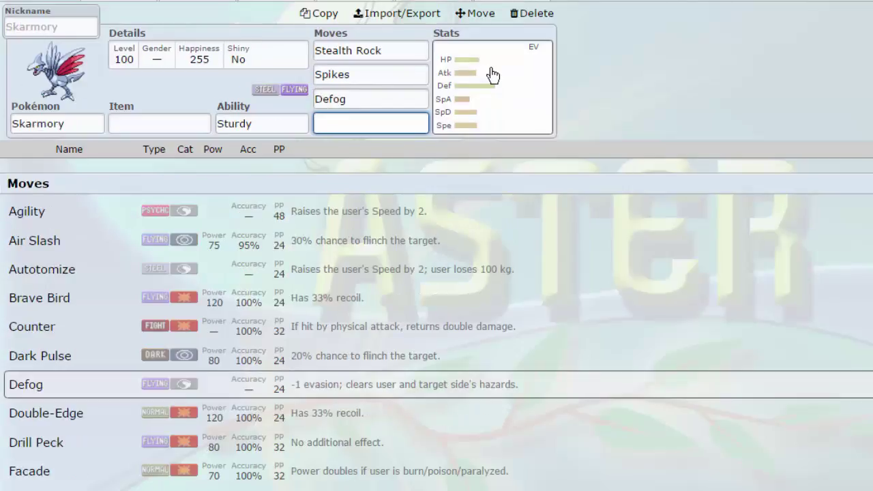
- Give Skarmory 252 Defense and 248 HP EVs, and choose Roost as its fourth move
left_click(488, 89)
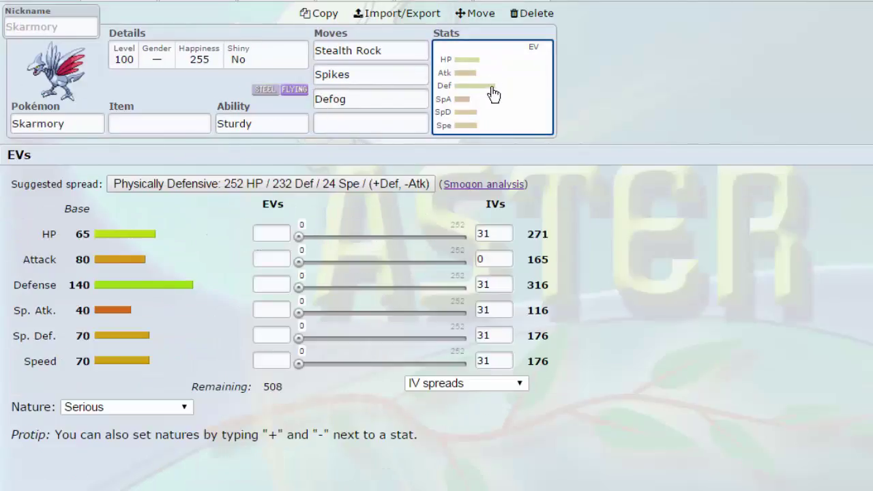
left_click_drag(300, 287, 479, 285)
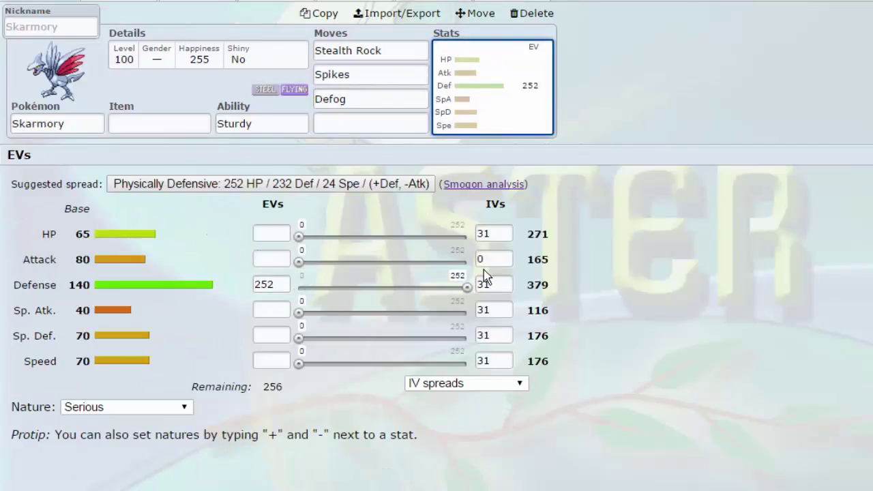
left_click_drag(300, 242, 464, 244)
left_click(415, 123)
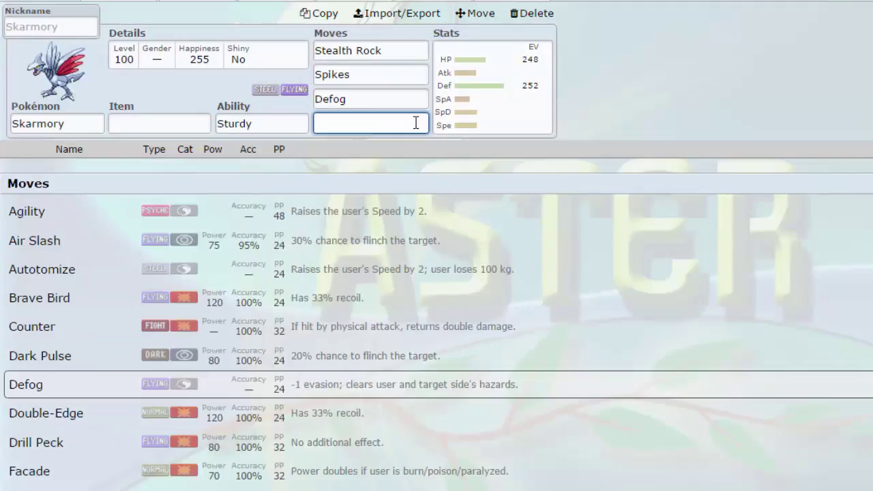
type("roos")
key("Return")
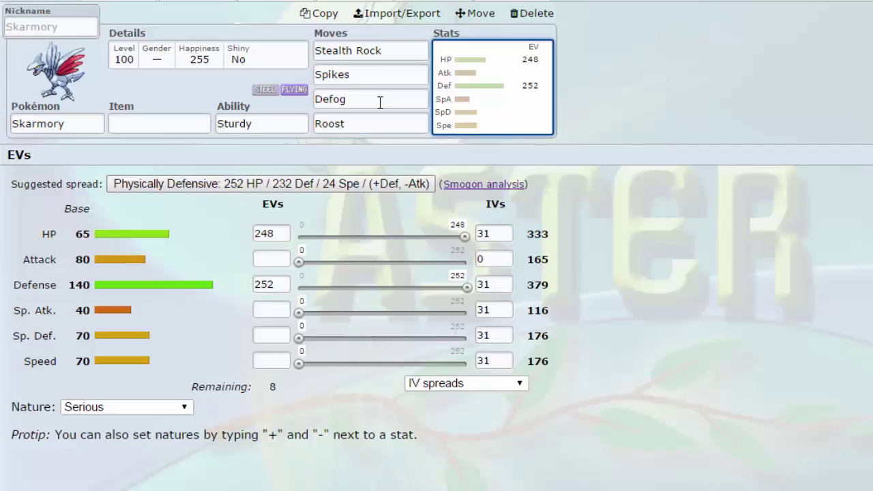
- Review the EV spreads and sets of the other team members, including Nidoqueen, Infernape and Zapdos, and return to Skarmory
left_click(198, 1)
left_click(245, 1)
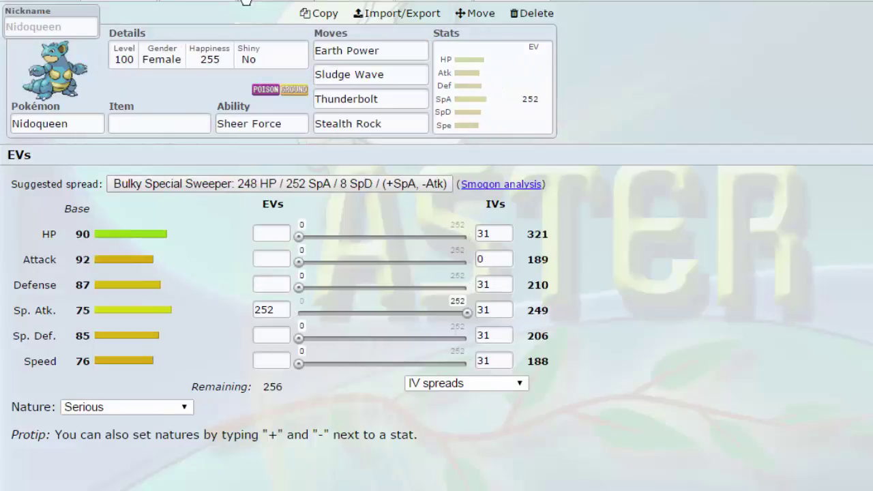
left_click(198, 0)
left_click(245, 0)
left_click(197, 1)
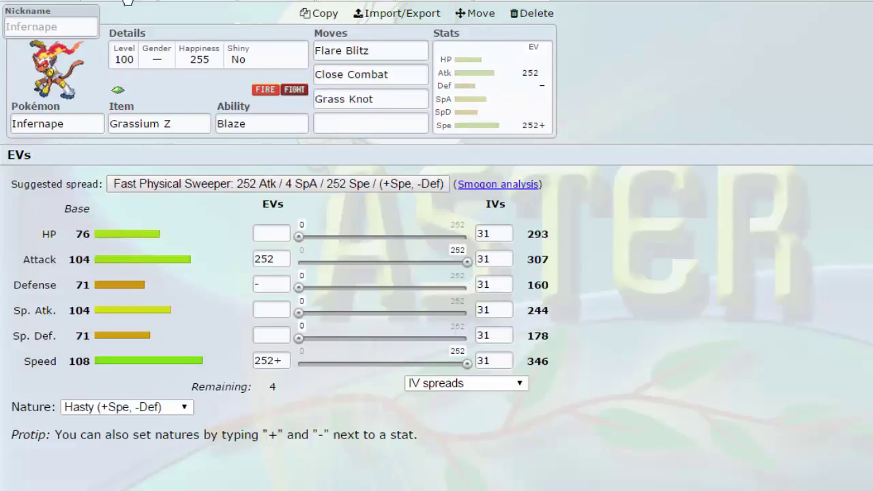
left_click(123, 0)
left_click(355, 1)
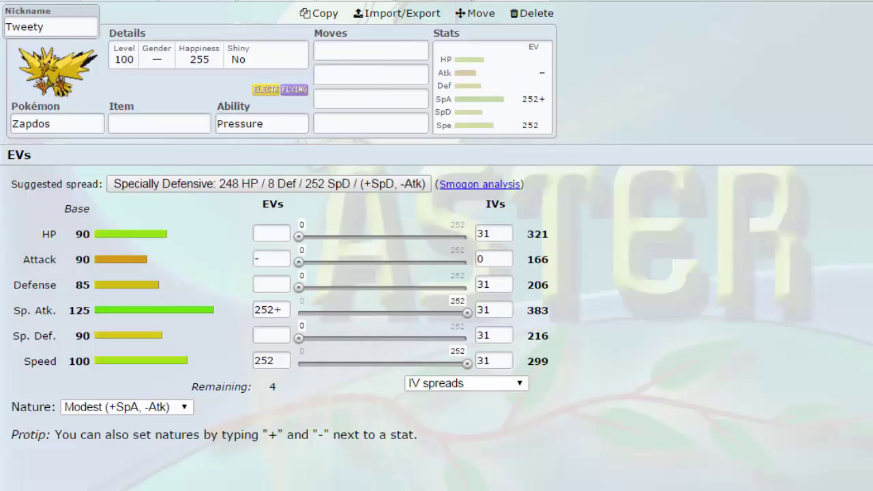
left_click(433, 1)
left_click(355, 1)
left_click(433, 1)
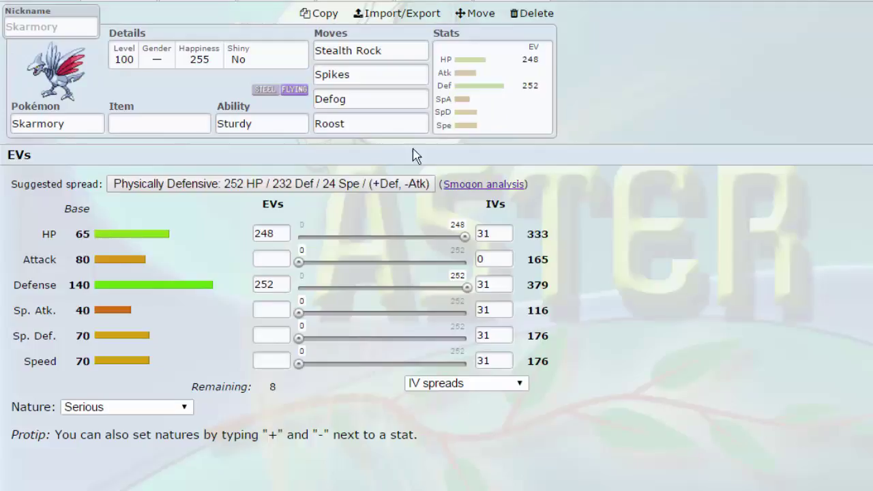
- Examine Skarmory's item options and its full range of available moves, including the usually useless ones
left_click(116, 126)
left_click(371, 123)
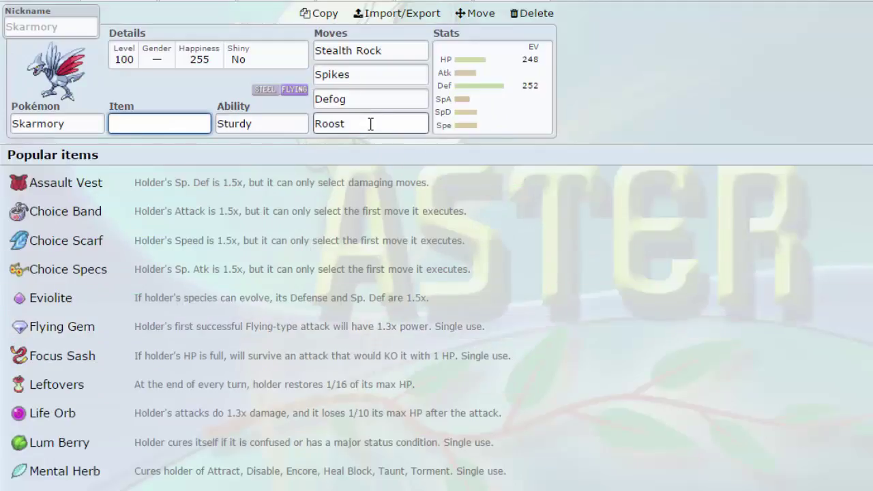
scroll(332, 378, "down", 10)
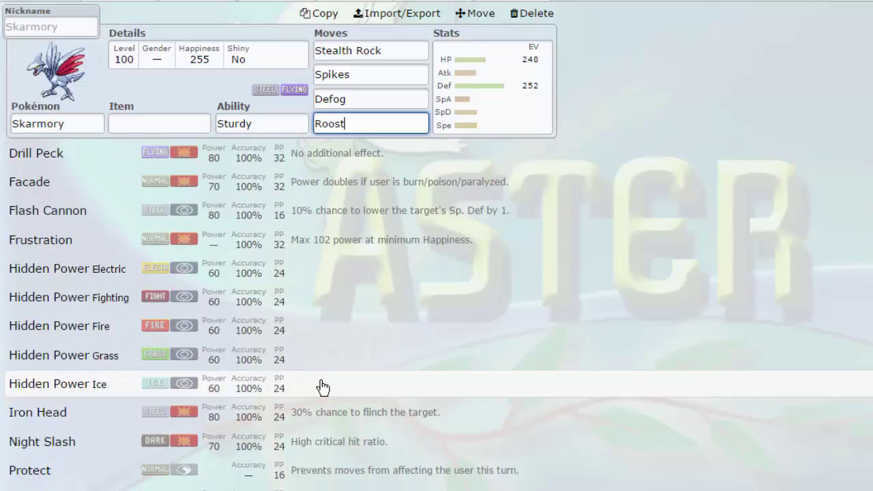
scroll(318, 418, "down", 5)
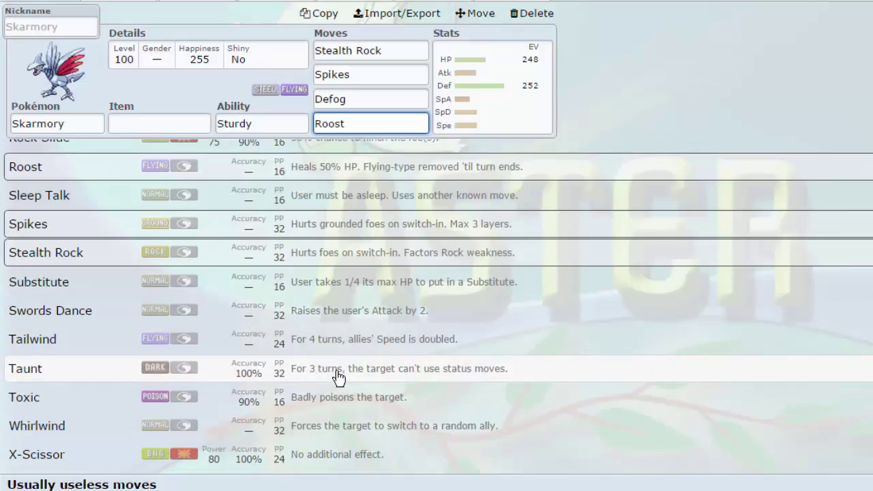
scroll(119, 394, "down", 2)
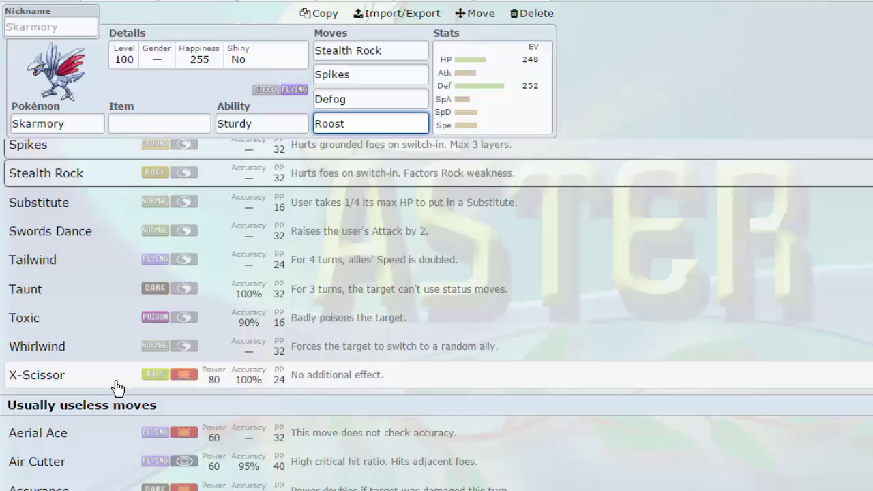
scroll(133, 378, "down", 1)
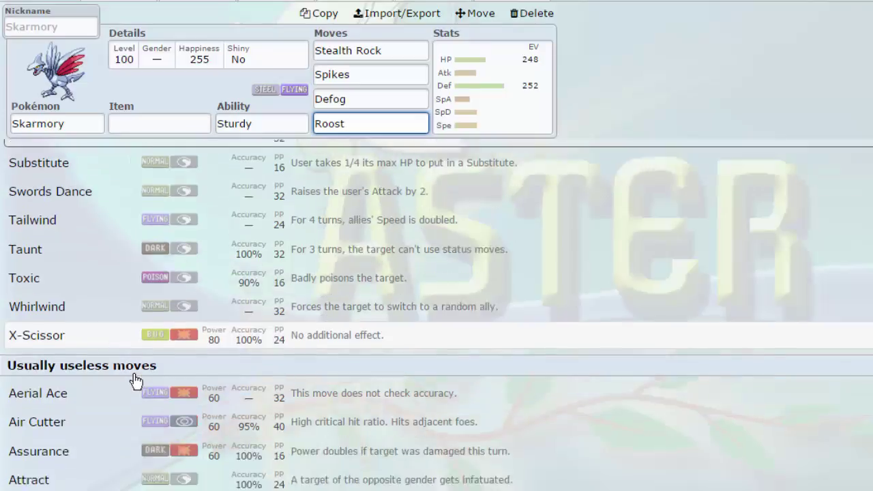
scroll(134, 380, "down", 20)
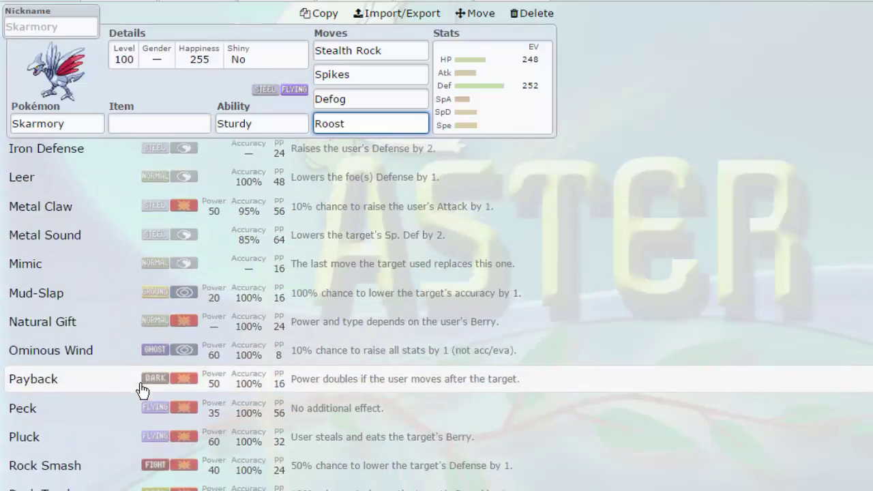
scroll(142, 390, "down", 7)
scroll(138, 382, "up", 10)
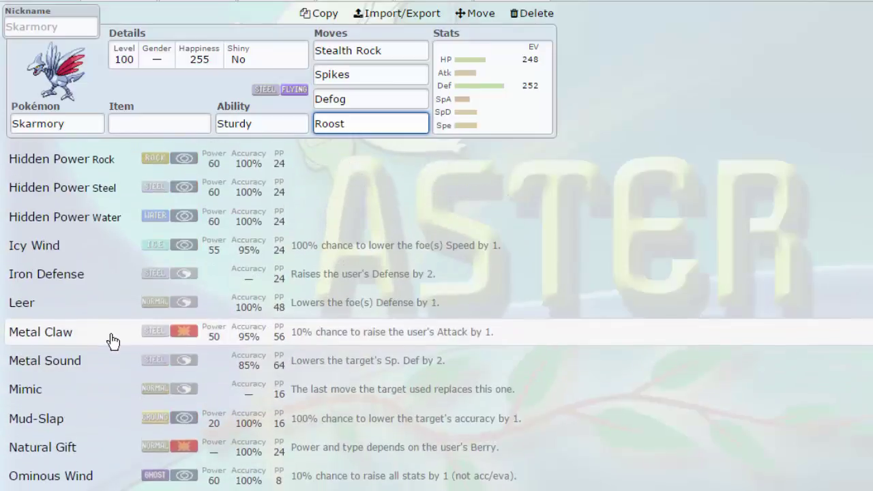
scroll(112, 341, "up", 10)
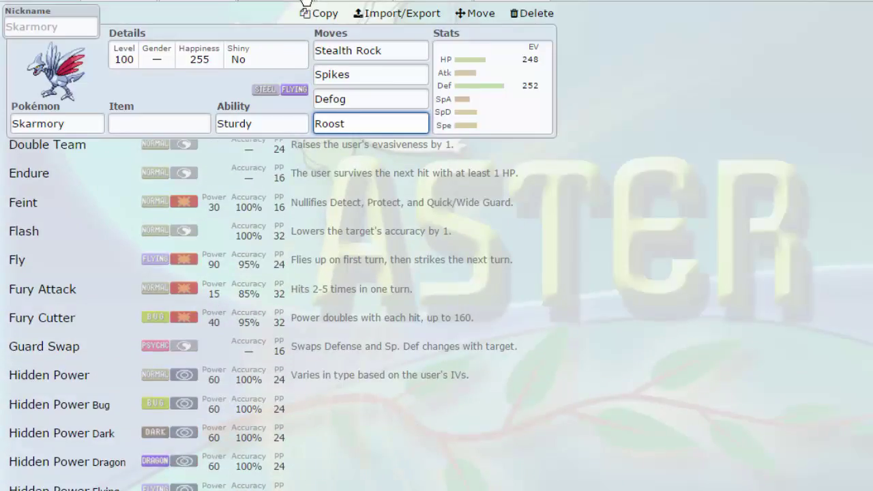
- Check the move sets of Infernape, Nidoqueen and Skarmory once more
left_click(203, 3)
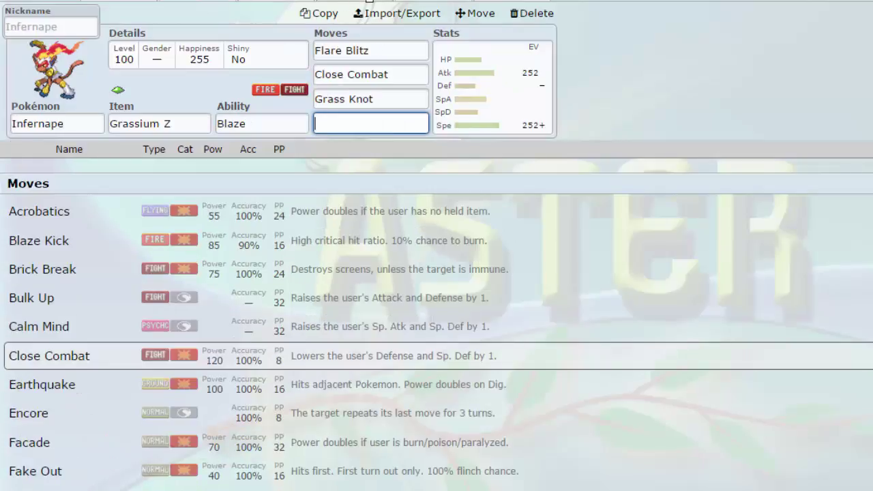
left_click(369, 2)
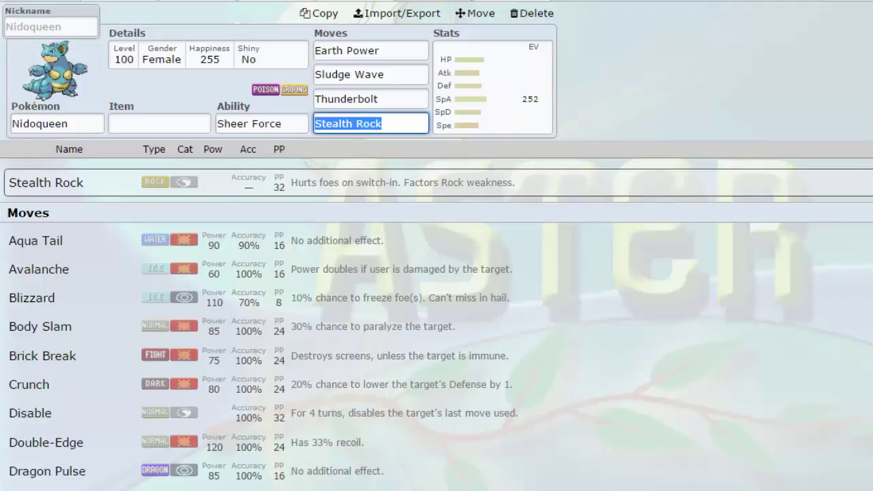
left_click(433, 1)
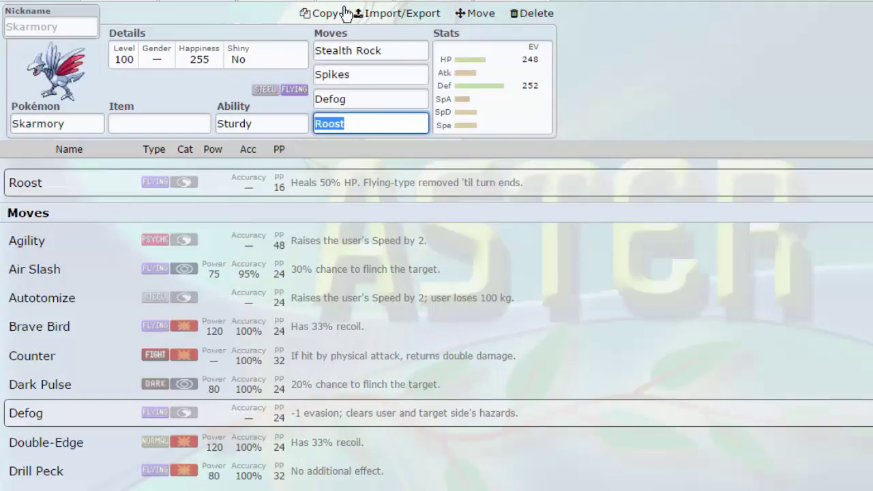
left_click(282, 5)
scroll(243, 272, "down", 10)
scroll(236, 306, "up", 10)
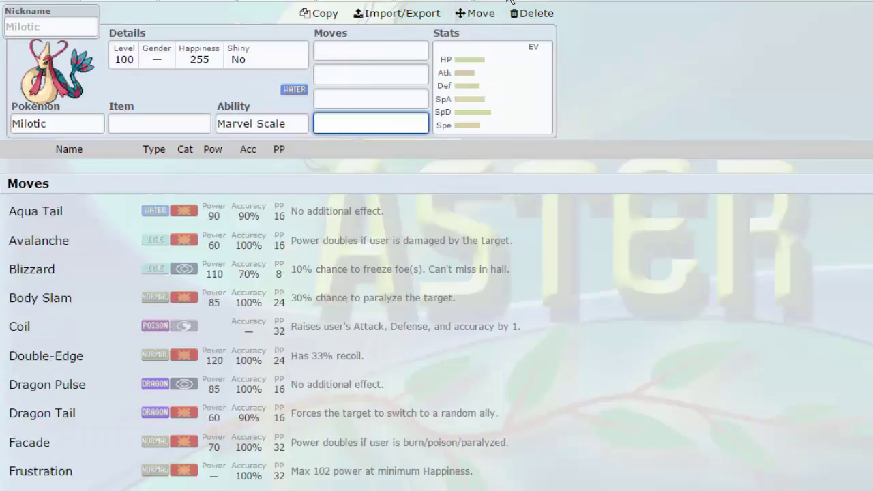
- Set Milotic's ability to Competitive and look over the choices for its first move
left_click(285, 121)
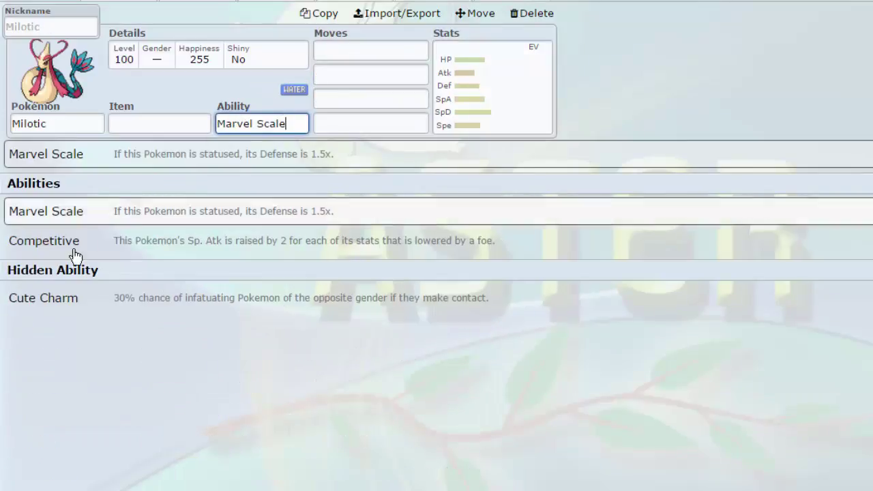
left_click(115, 247)
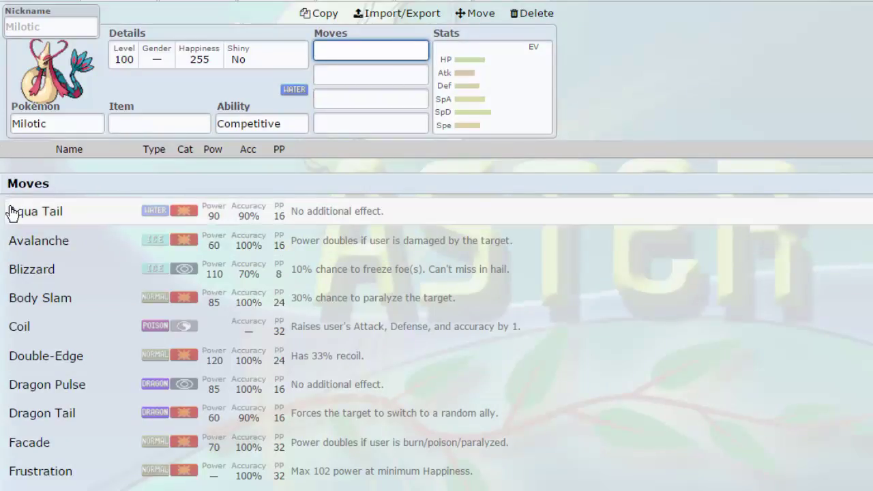
scroll(174, 415, "down", 4)
scroll(259, 446, "up", 4)
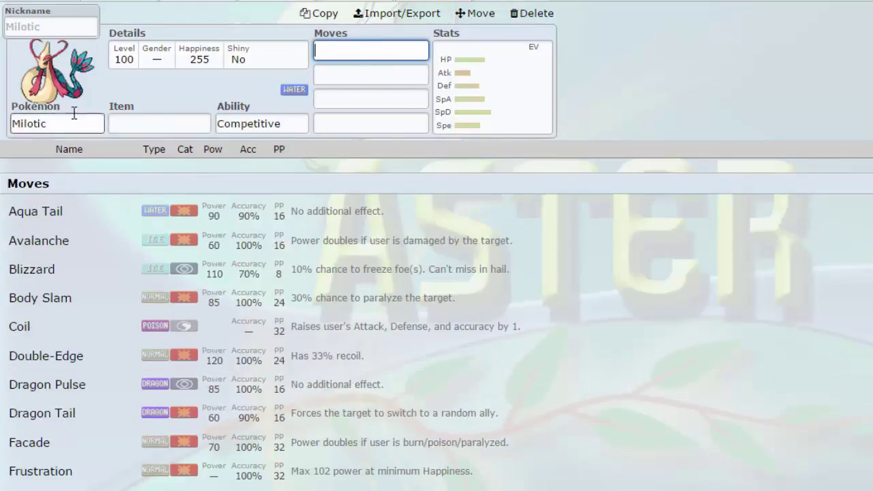
left_click(147, 122)
left_click(360, 53)
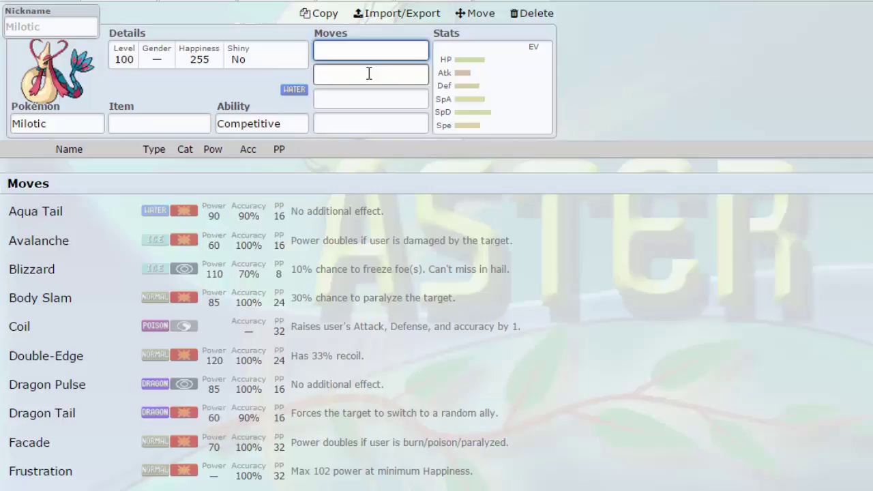
- Set Milotic's ability to Marvel Scale and look over its stats, first-move and item choices
left_click(304, 125)
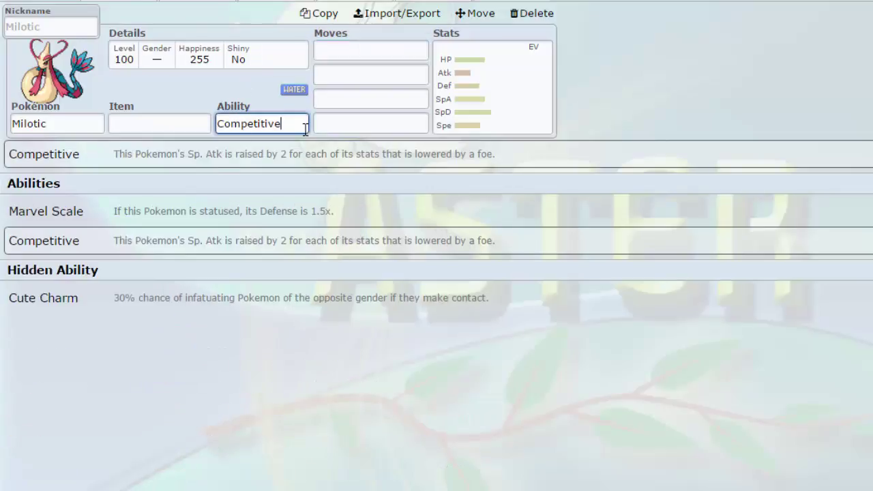
left_click(148, 212)
left_click(503, 95)
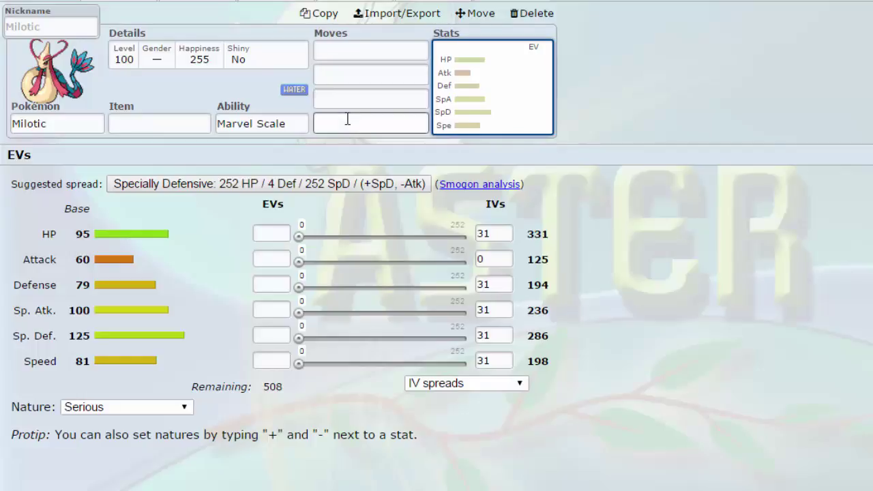
left_click(345, 53)
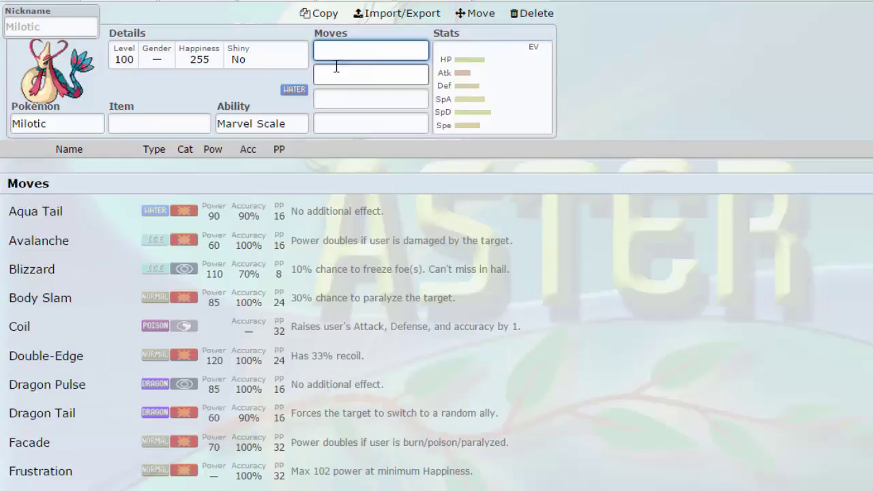
left_click(173, 129)
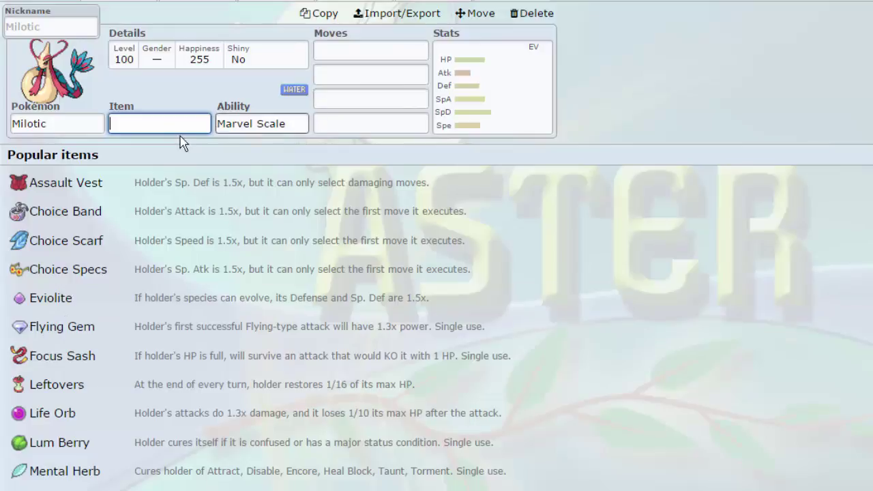
left_click(440, 128)
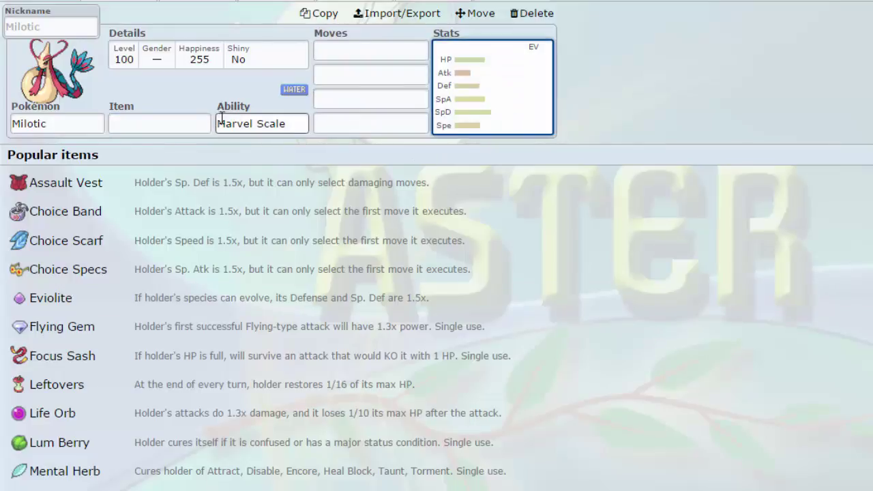
- Examine Milotic's full range of available moves, including the usually useless ones
left_click(344, 124)
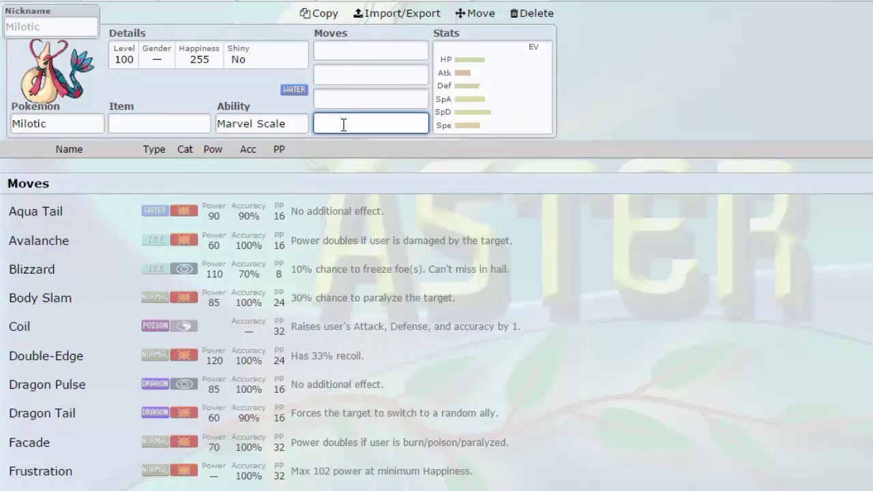
scroll(250, 272, "down", 4)
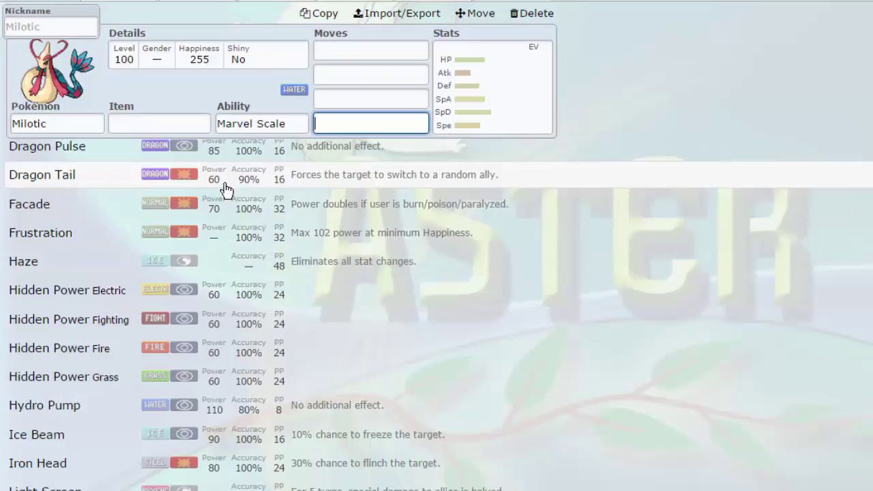
scroll(224, 195, "up", 1)
scroll(189, 302, "up", 4)
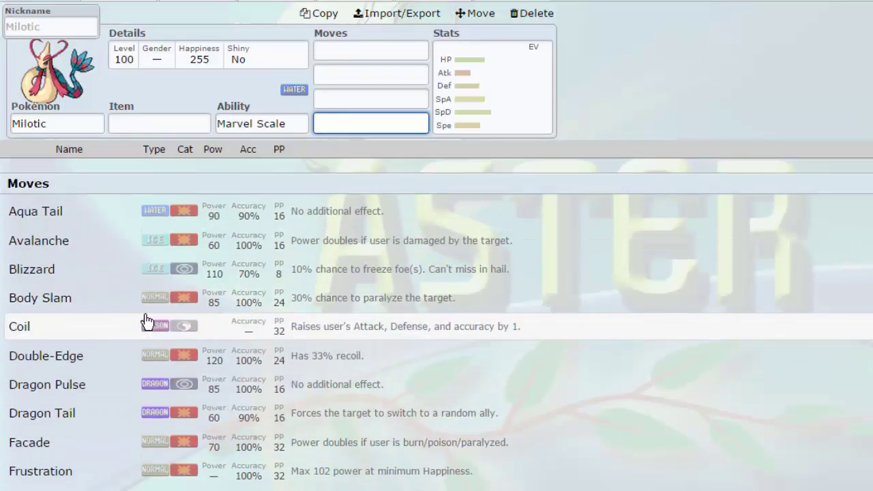
scroll(238, 368, "down", 10)
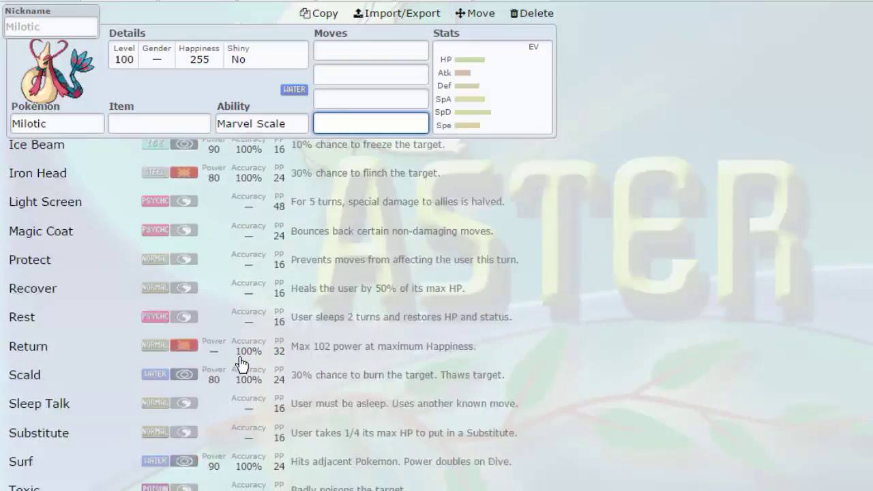
scroll(237, 361, "up", 10)
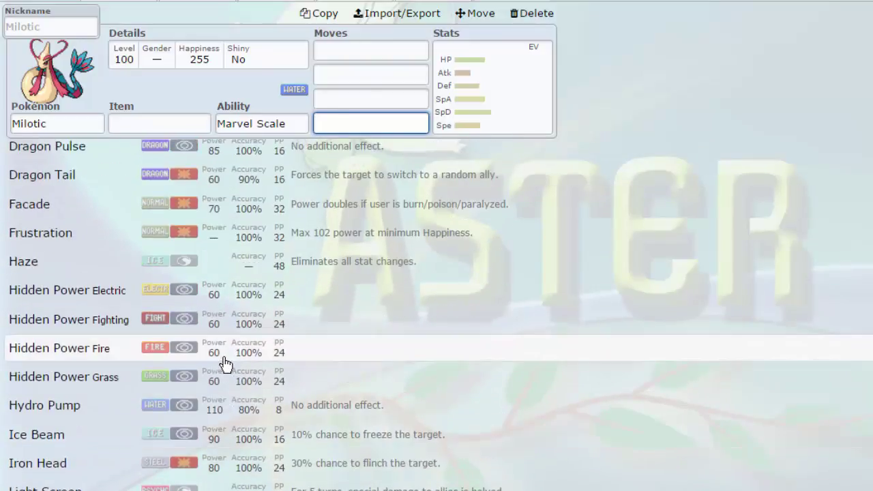
scroll(225, 364, "down", 12)
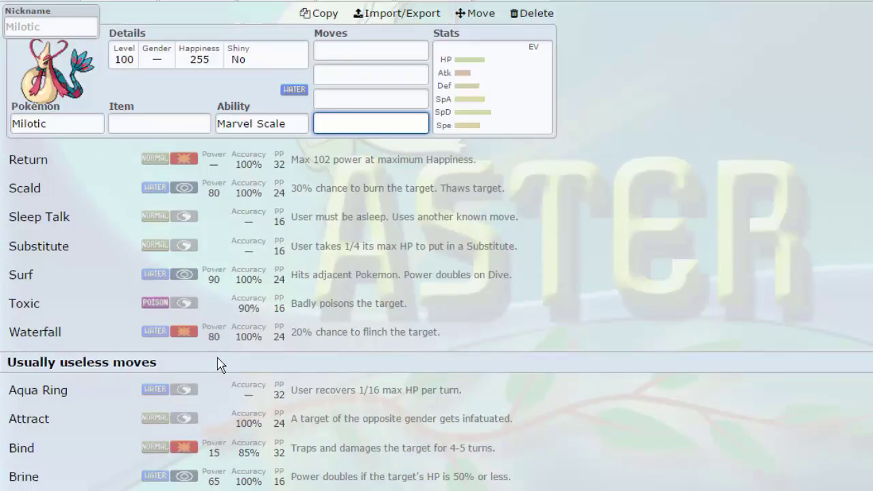
scroll(220, 364, "down", 5)
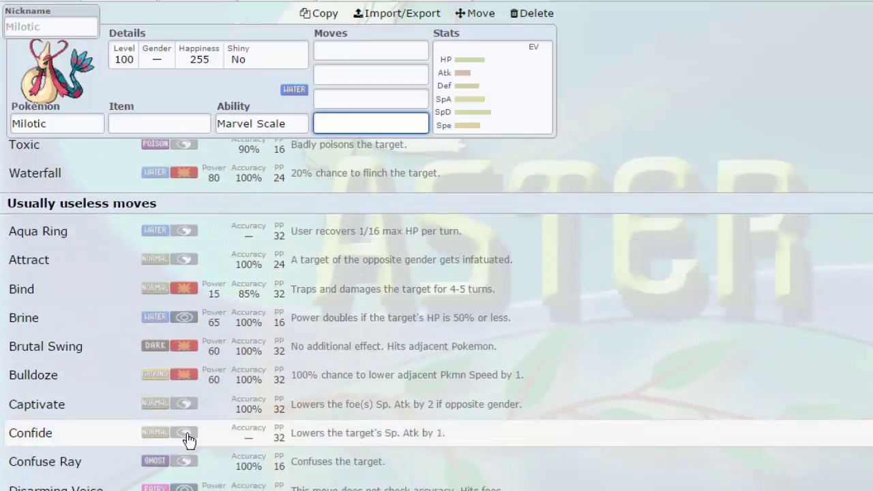
scroll(80, 432, "down", 7)
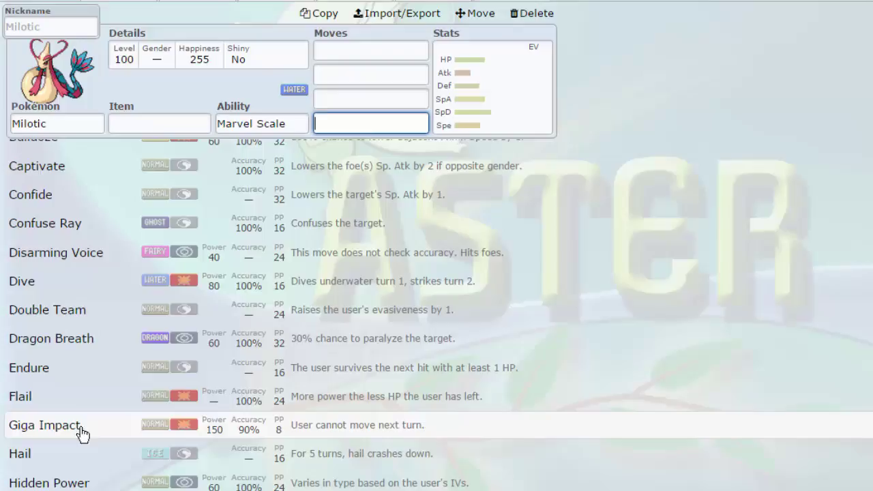
scroll(153, 416, "down", 15)
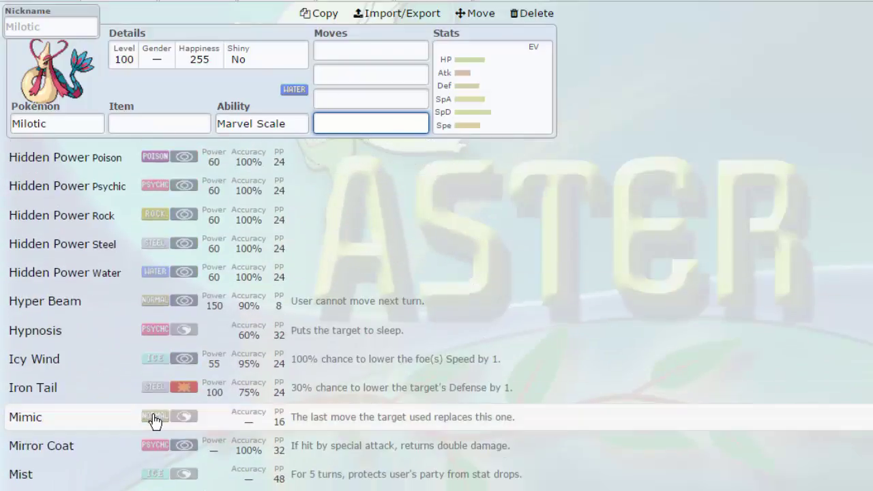
scroll(153, 417, "down", 12)
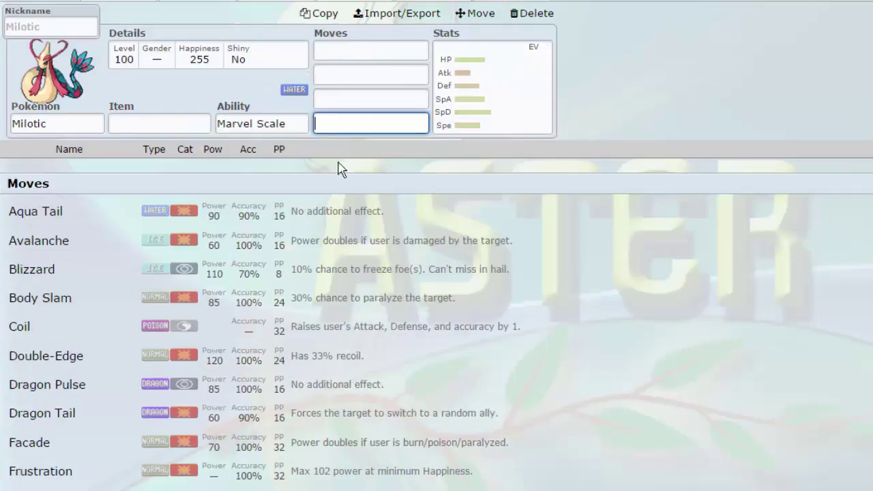
scroll(276, 228, "up", 5)
scroll(272, 232, "down", 20)
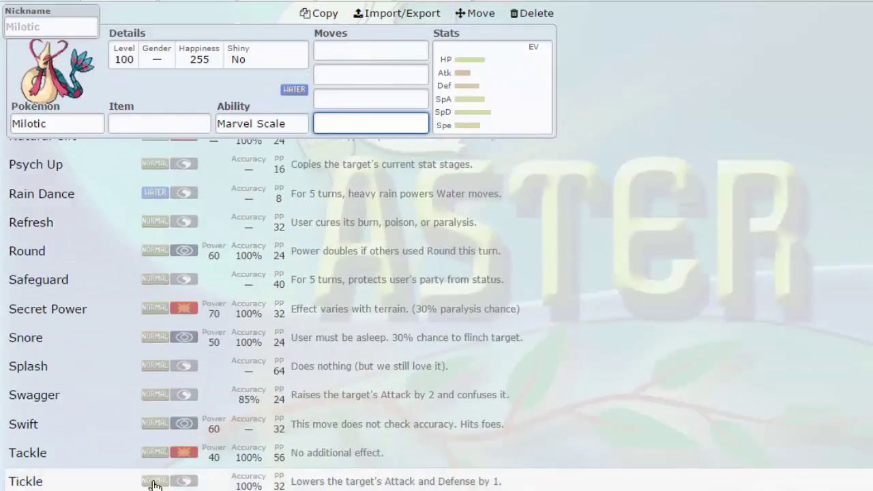
scroll(136, 356, "up", 10)
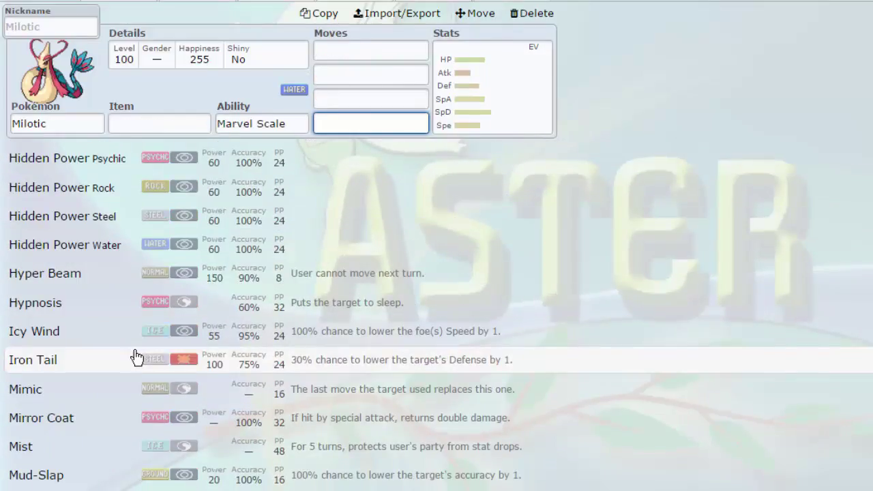
scroll(136, 356, "up", 10)
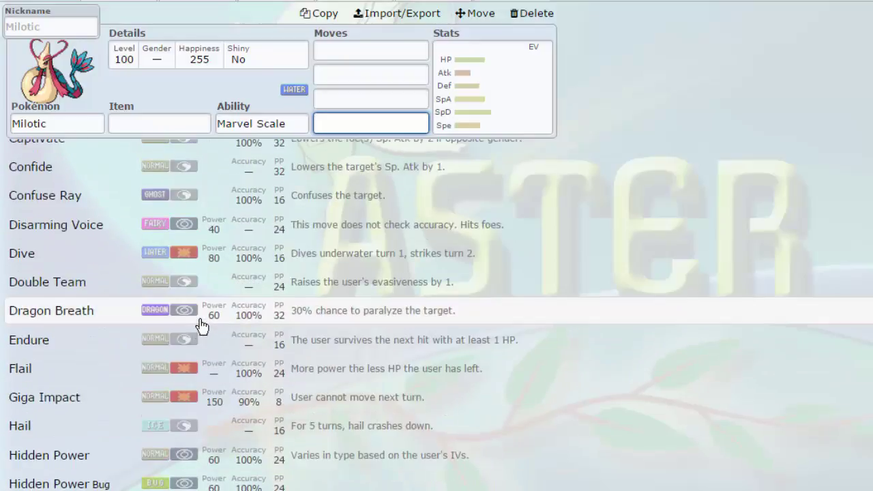
scroll(202, 326, "up", 15)
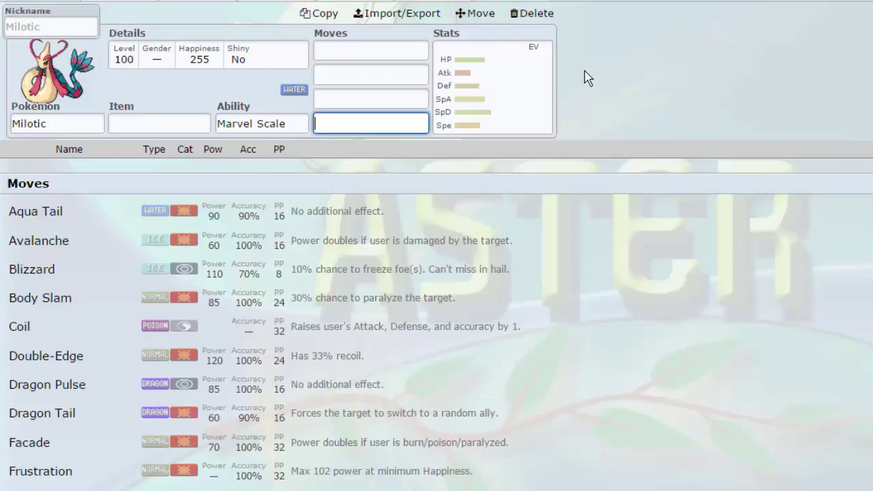
left_click(34, 20)
scroll(497, 325, "down", 5)
scroll(497, 325, "down", 5)
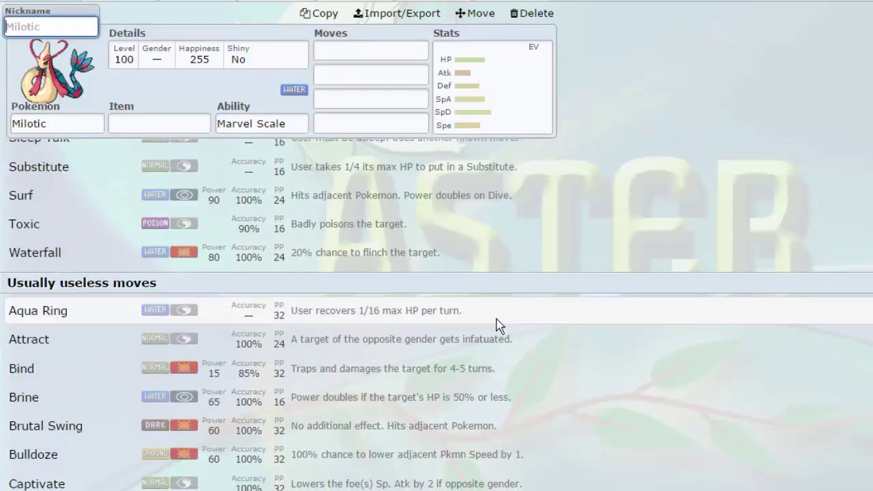
scroll(497, 325, "up", 10)
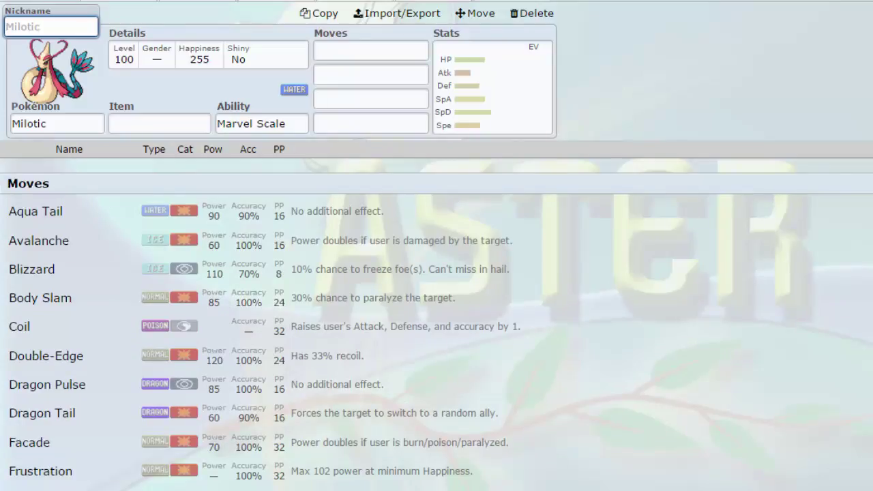
- Review the sets of the other team members, including Tapu Bulu, Infernape and Zapdos, and compare them with Milotic
left_click(120, 1)
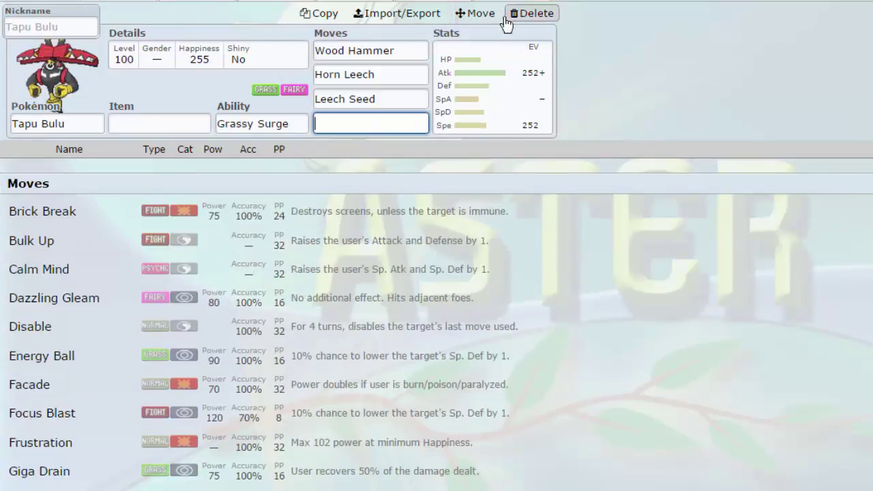
left_click(537, 1)
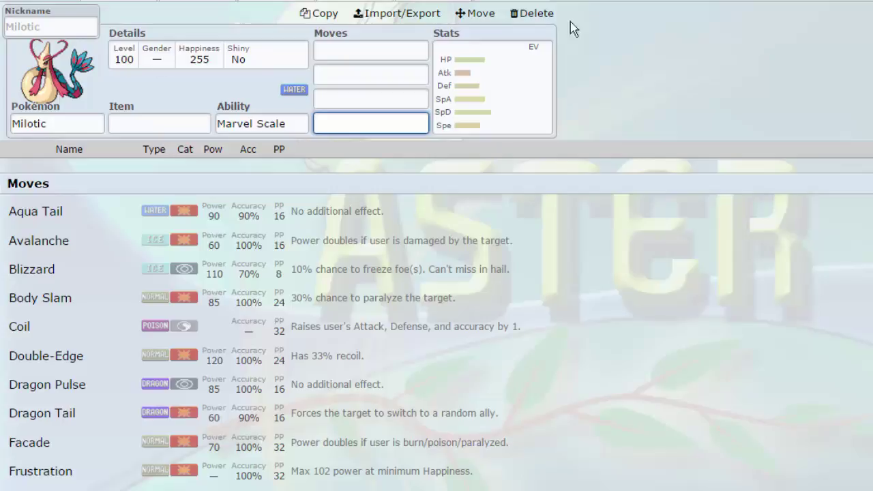
left_click(197, 1)
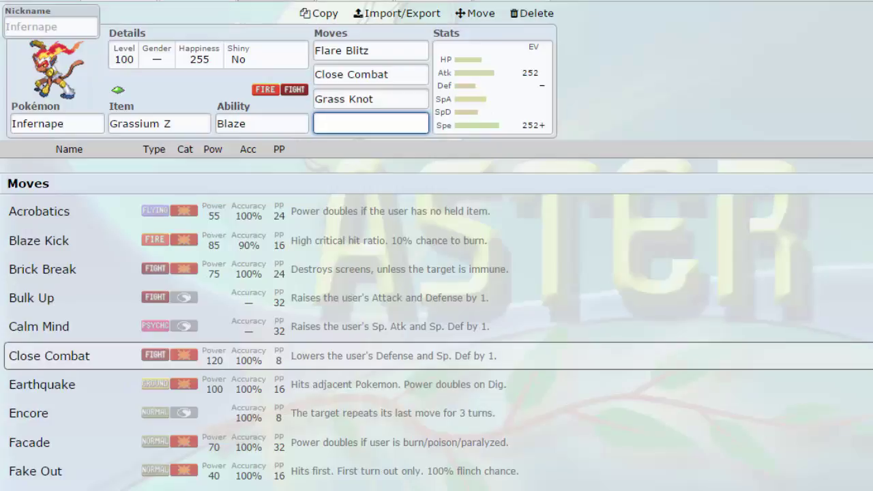
left_click(273, 1)
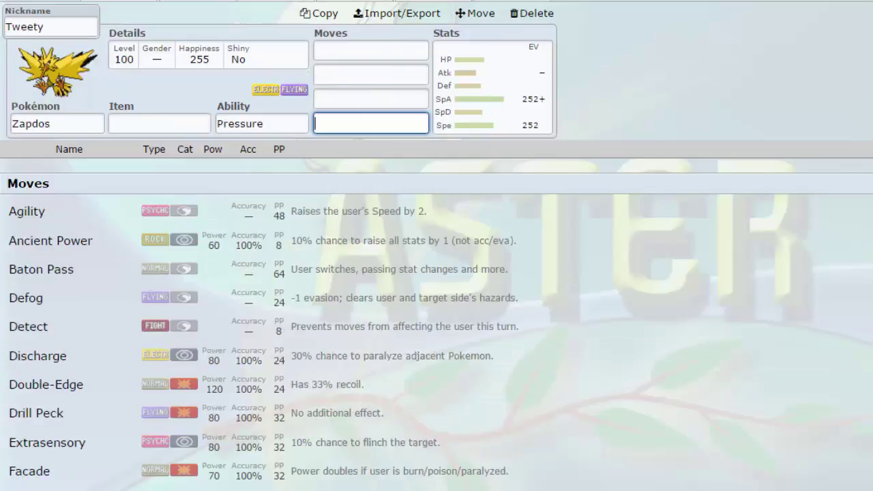
left_click(346, 0)
left_click(273, 1)
left_click(432, 1)
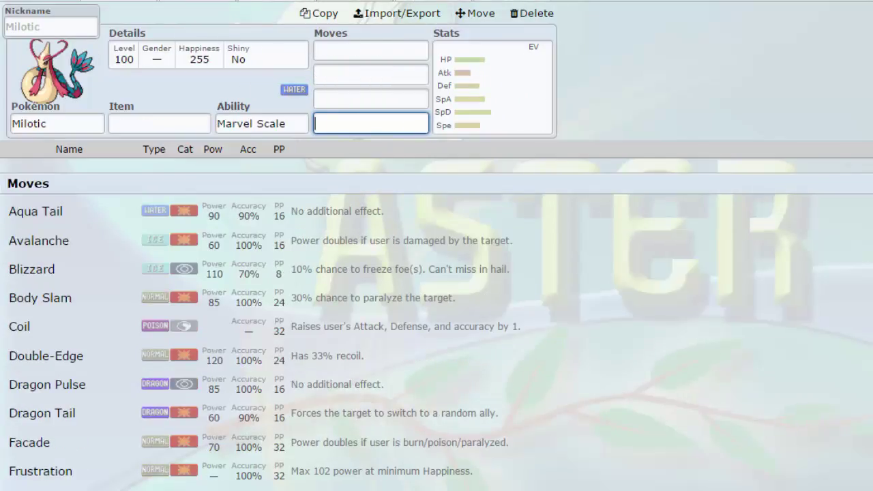
left_click(346, 1)
left_click(508, 1)
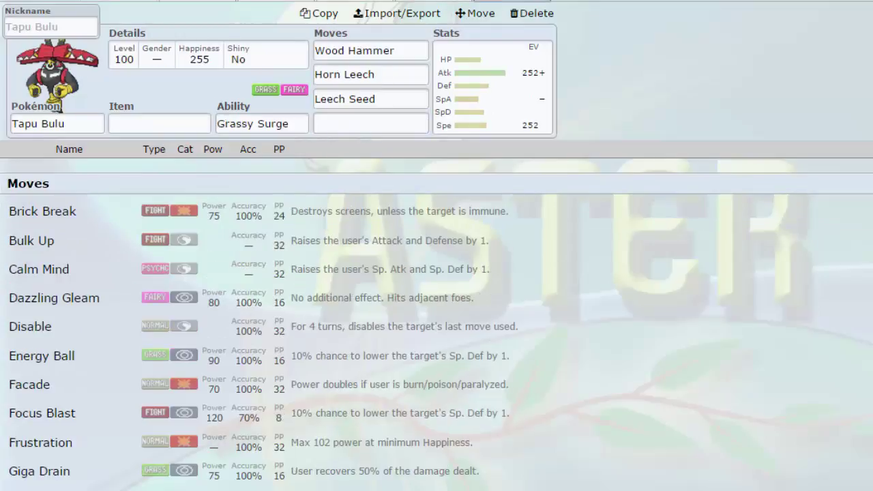
- Check Haxorus's EVs and set its ability to Mold Breaker
left_click(433, 0)
left_click(486, 120)
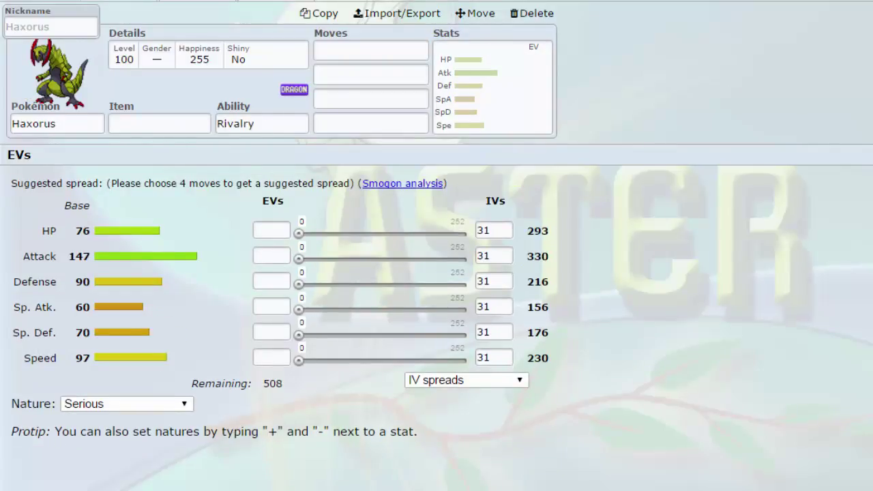
left_click(229, 123)
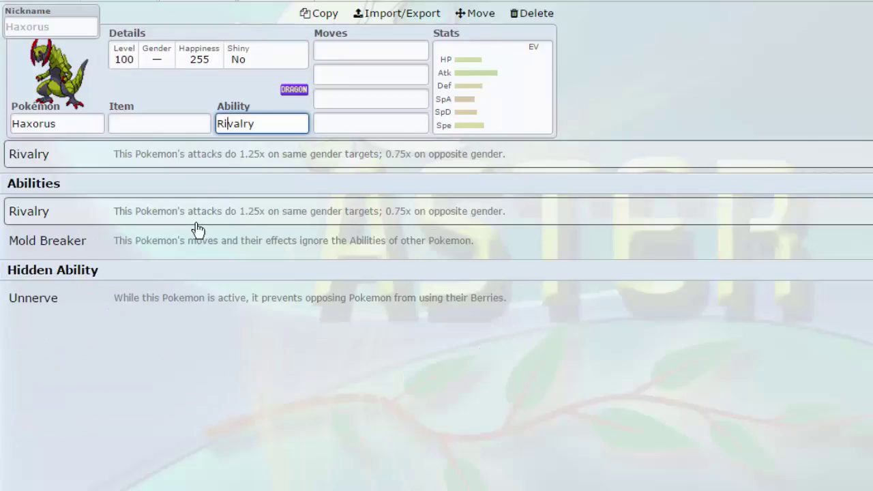
left_click(146, 243)
- Give Haxorus Earthquake as its second move
left_click(371, 74)
type("e")
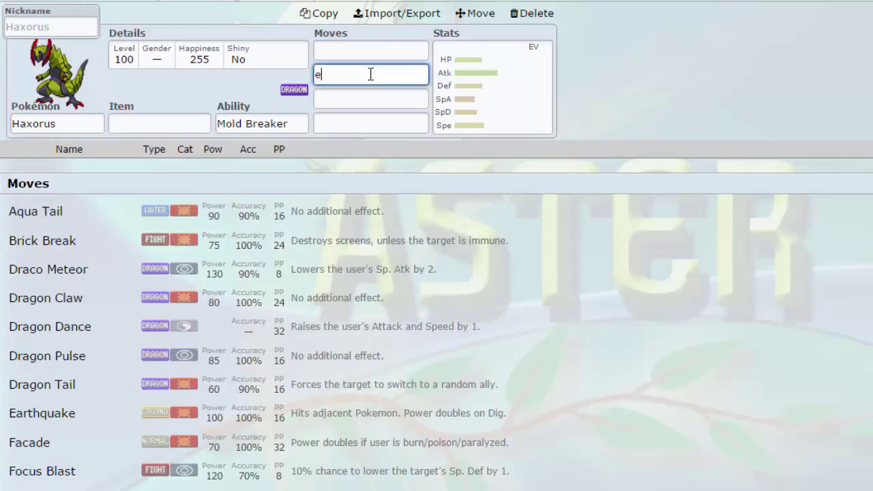
type("arth")
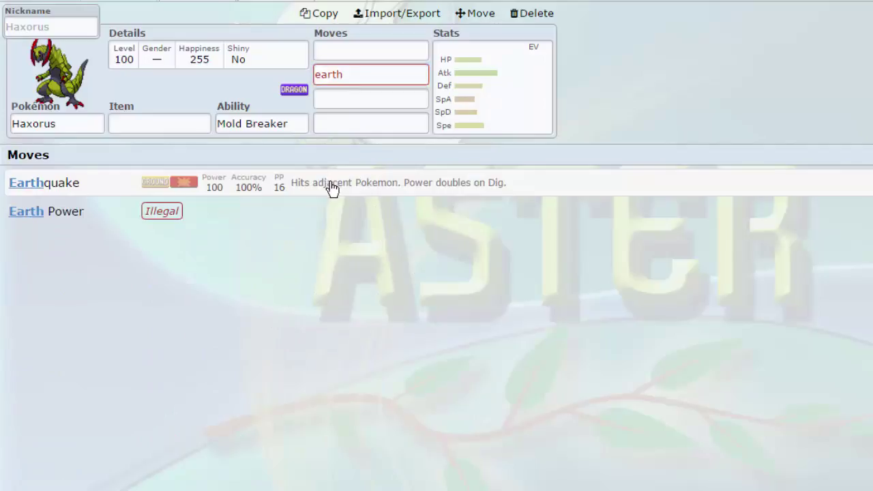
left_click(332, 188)
- Examine Haxorus's available moves for its empty slots, including the usually useless ones
left_click(370, 102)
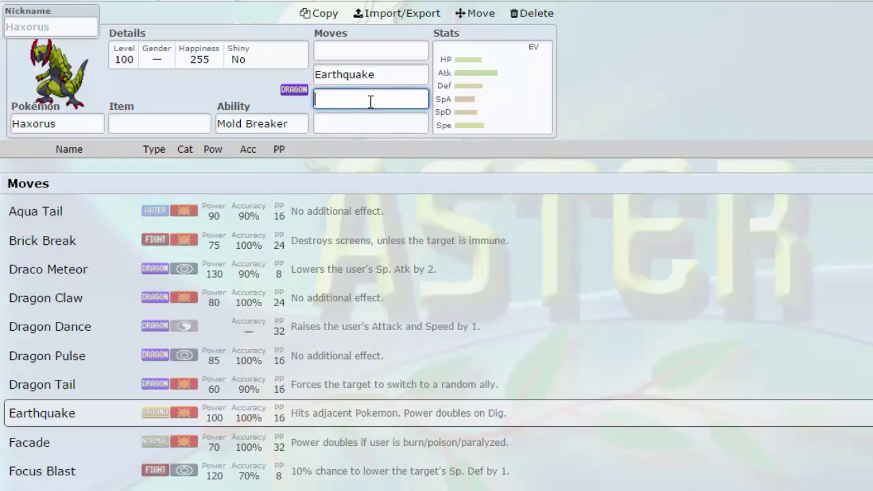
scroll(371, 253, "down", 10)
scroll(372, 253, "up", 3)
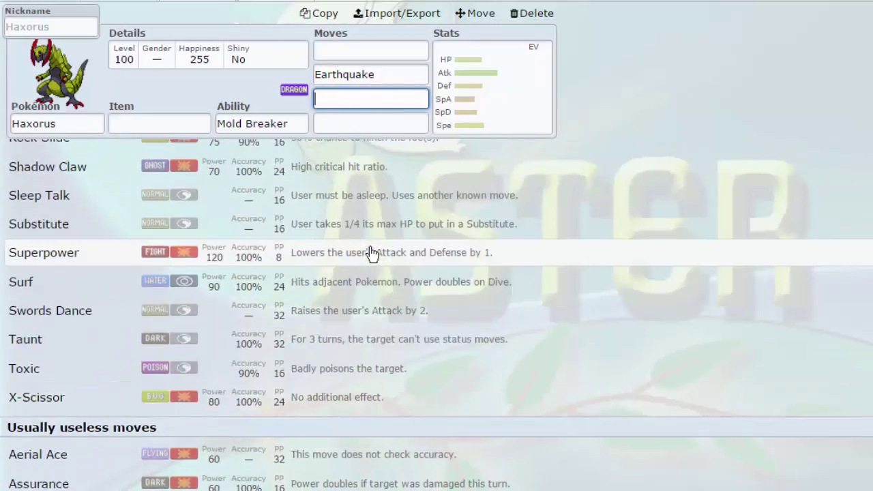
scroll(371, 253, "up", 8)
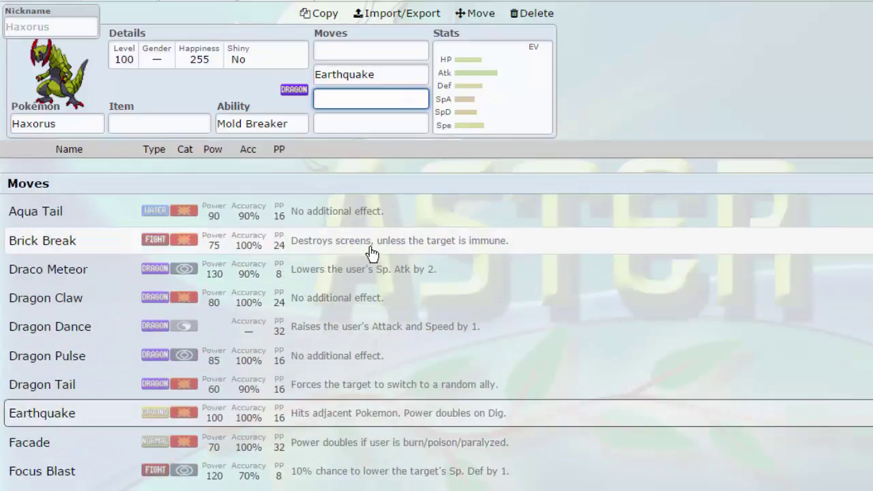
left_click(379, 52)
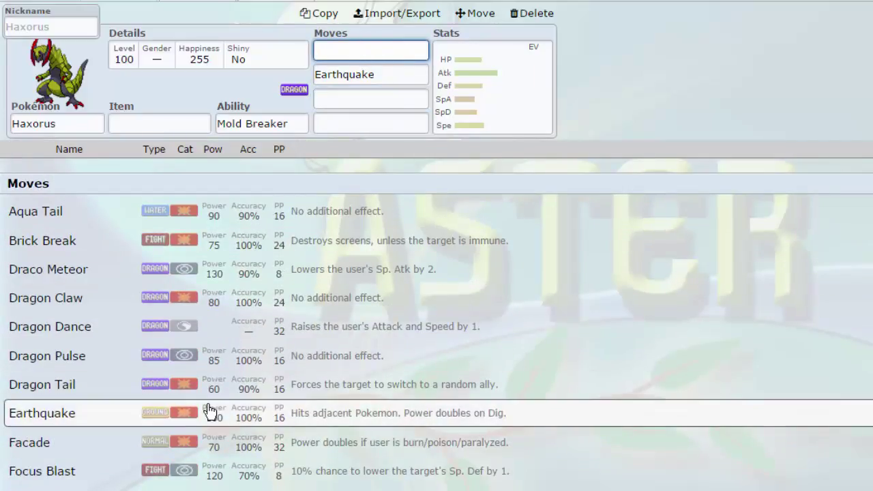
scroll(185, 460, "down", 8)
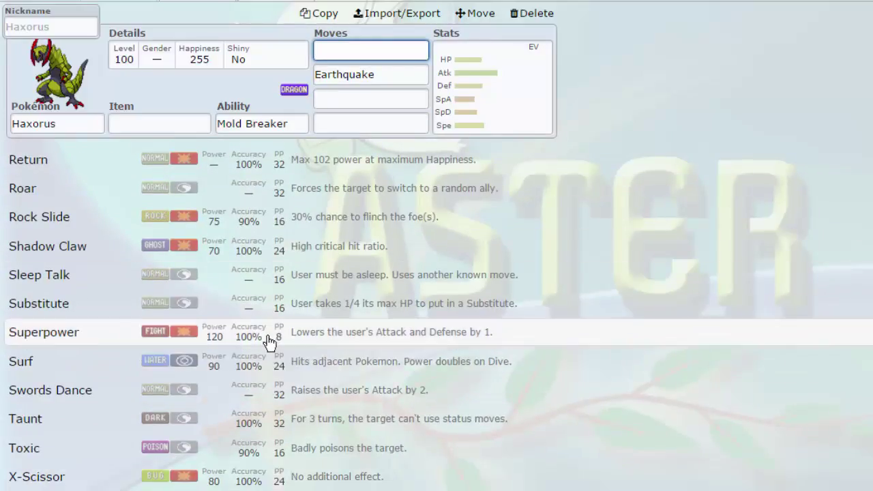
scroll(270, 343, "down", 2)
scroll(265, 354, "down", 5)
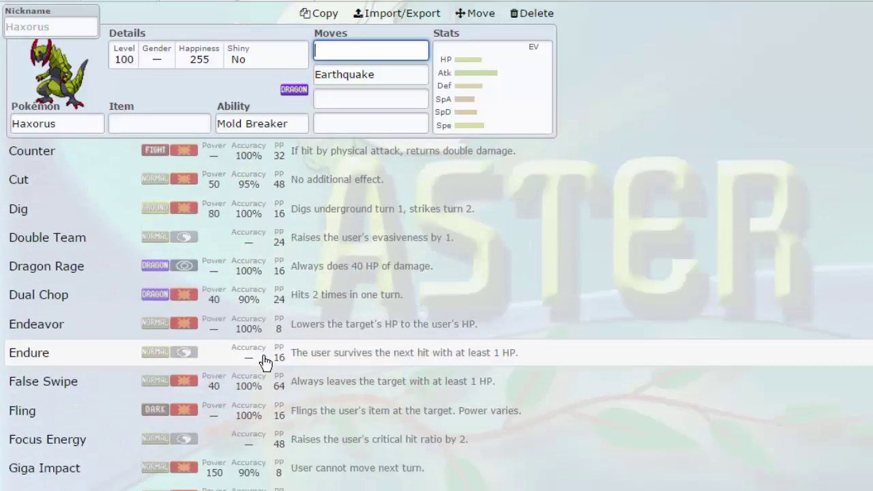
scroll(257, 343, "down", 10)
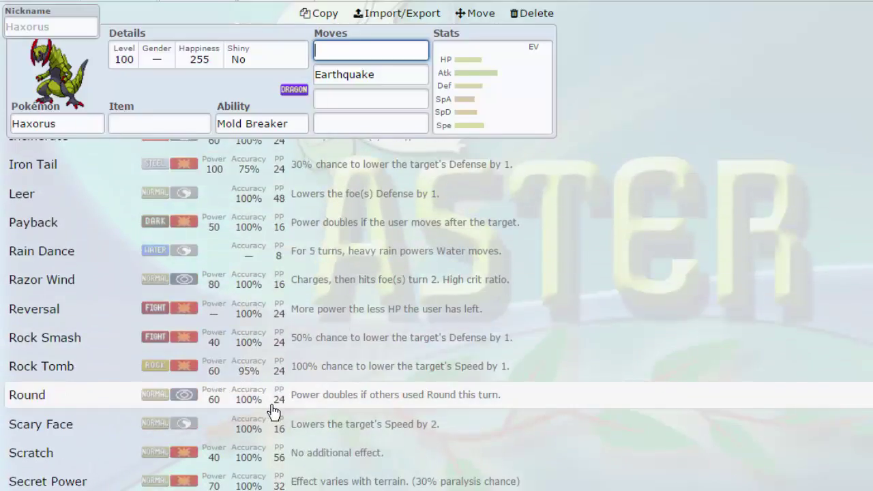
scroll(243, 393, "up", 10)
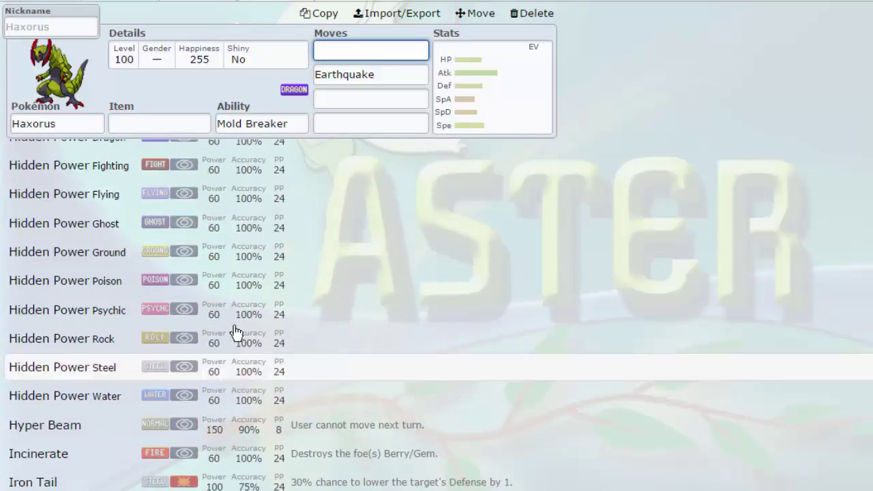
- Give Haxorus 252 Attack EVs, 252 Speed EVs and an Adamant nature (+Atk, -SpA)
left_click(453, 111)
left_click_drag(300, 259, 535, 269)
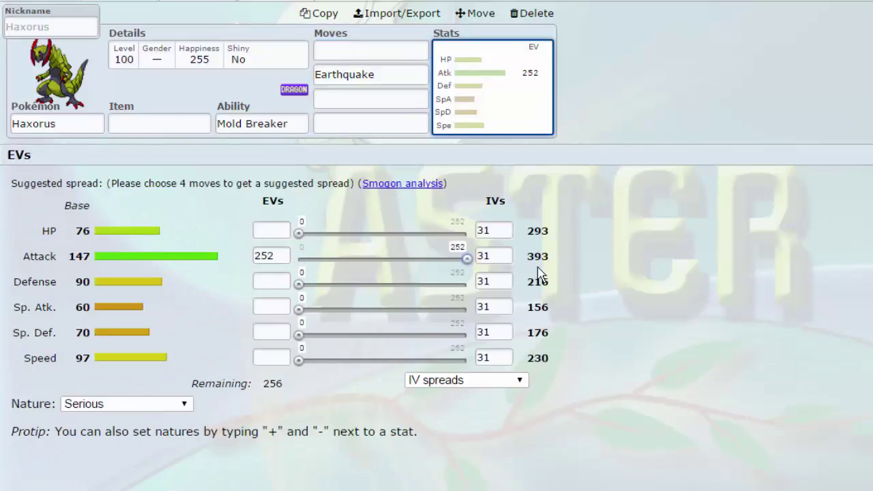
left_click(284, 256)
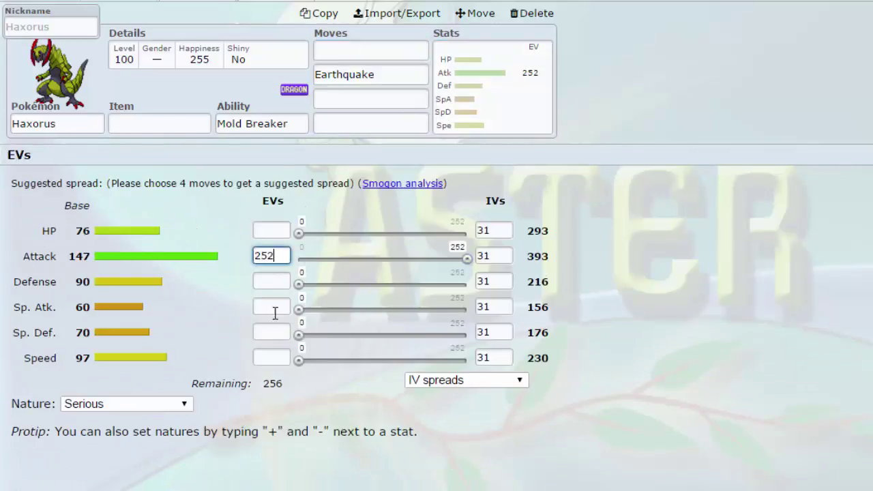
left_click(280, 306)
left_click(276, 255)
type("+")
left_click(267, 308)
type("-")
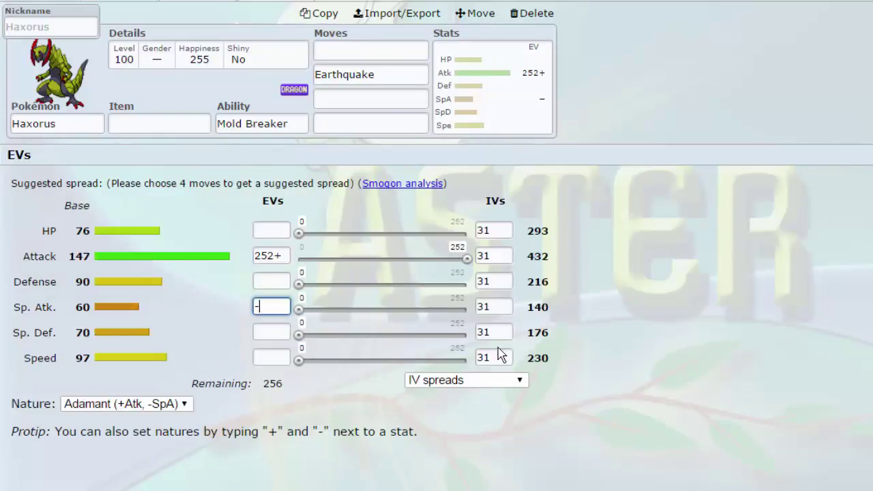
left_click(569, 257)
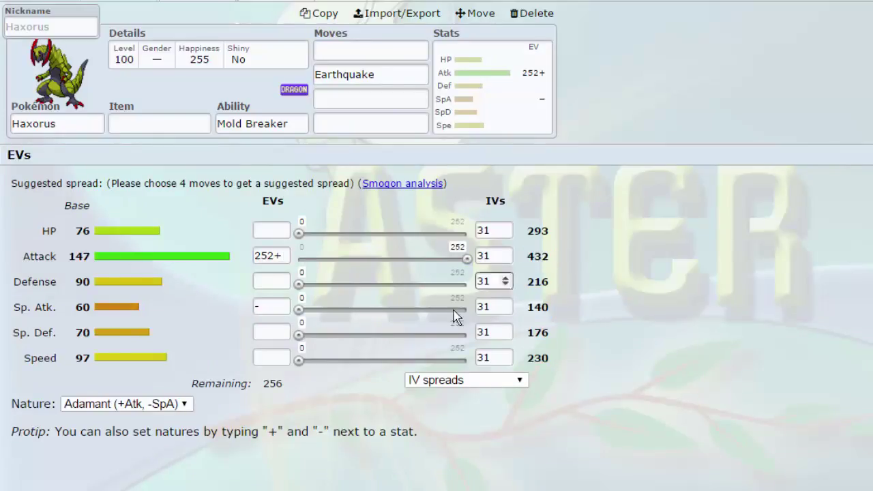
left_click_drag(300, 361, 857, 427)
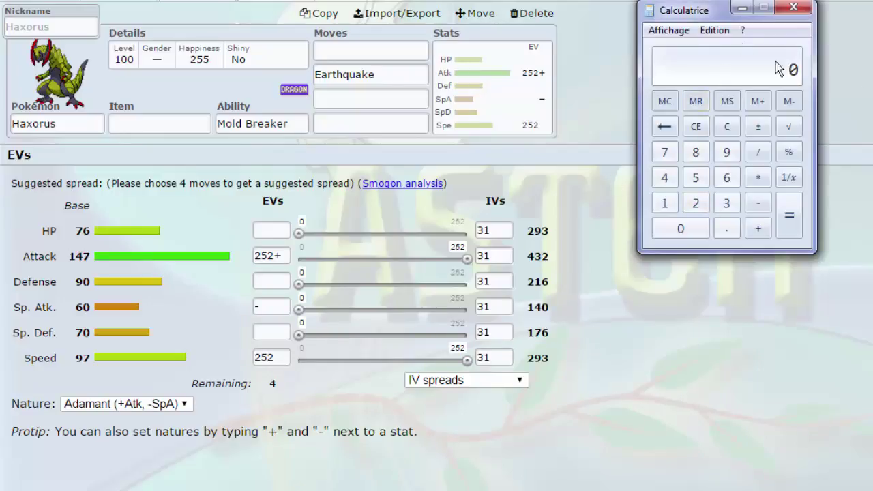
- Use the calculator to multiply Haxorus's Speed stat of 293 by 1.5, then put the calculator away
left_click_drag(691, 15, 302, 136)
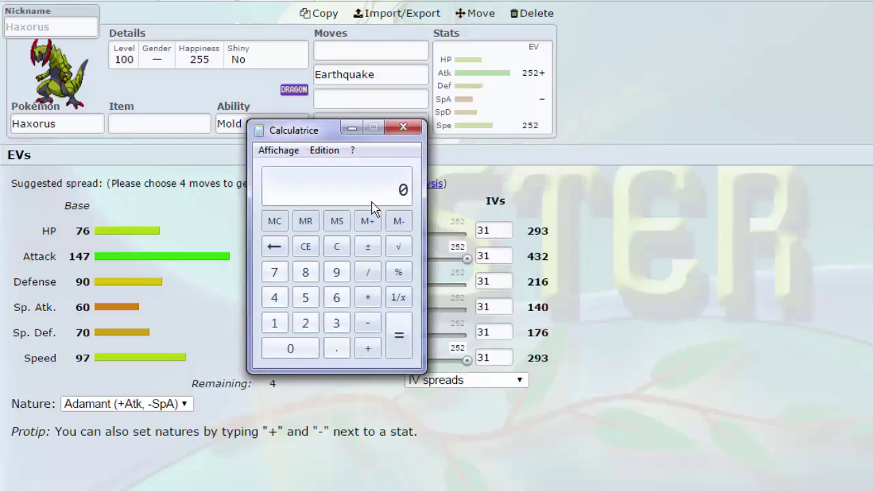
type("293 ")
type("* 1")
type(".56")
key("BackSpace")
key("Return")
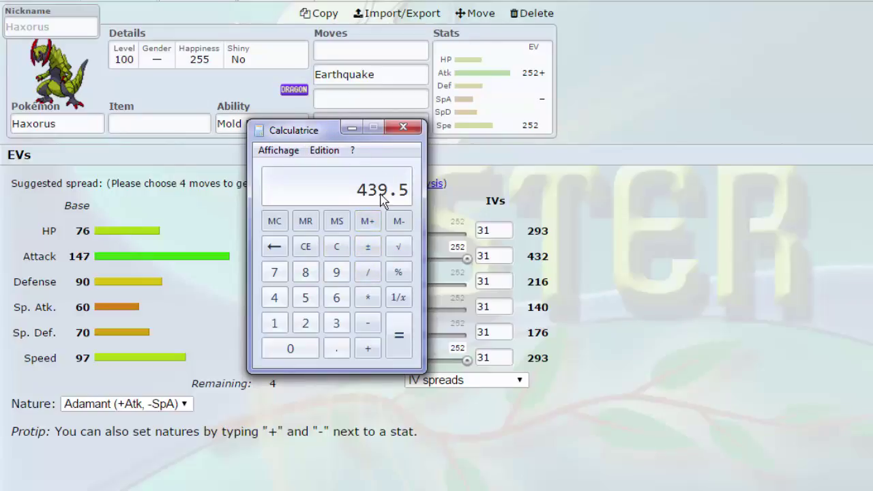
left_click(351, 129)
- Look through the full move list for candidates for Haxorus's third move, including the usually useless ones
left_click(351, 97)
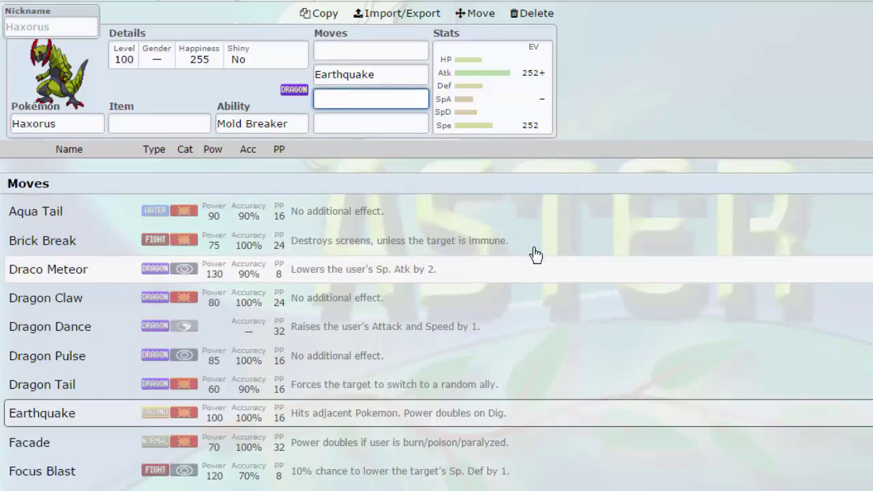
scroll(272, 358, "down", 6)
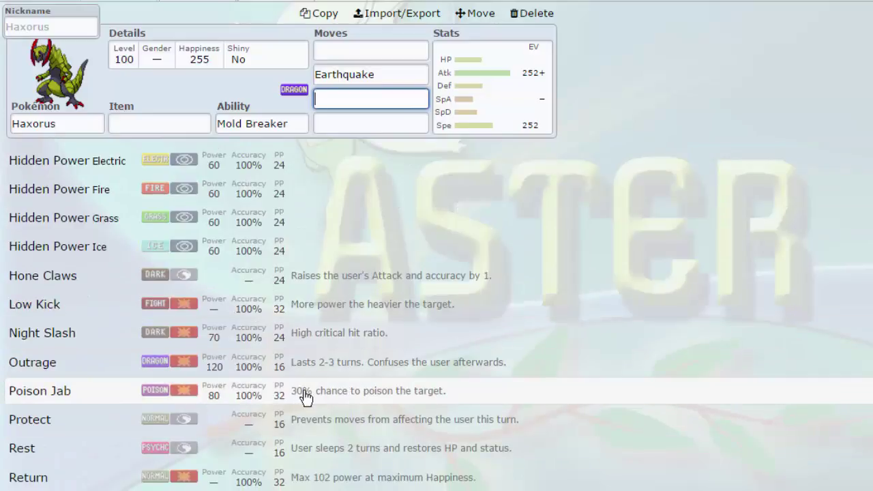
scroll(300, 399, "down", 5)
scroll(305, 428, "up", 3)
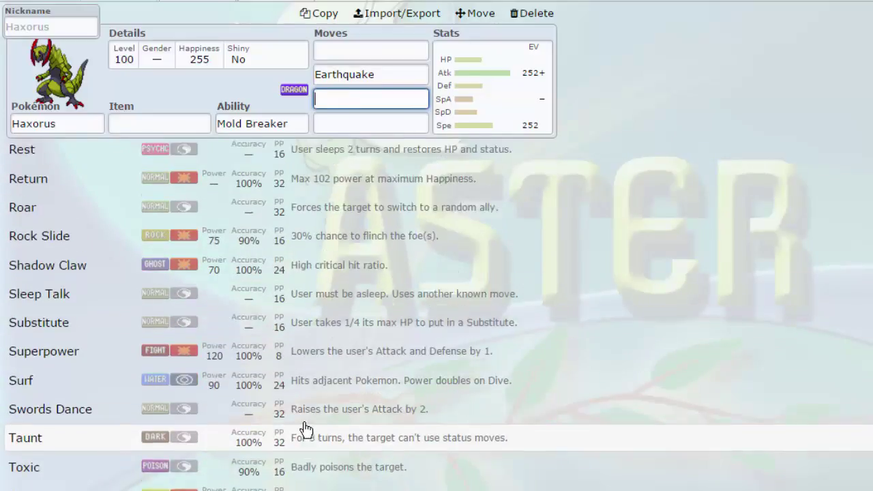
scroll(190, 392, "down", 3)
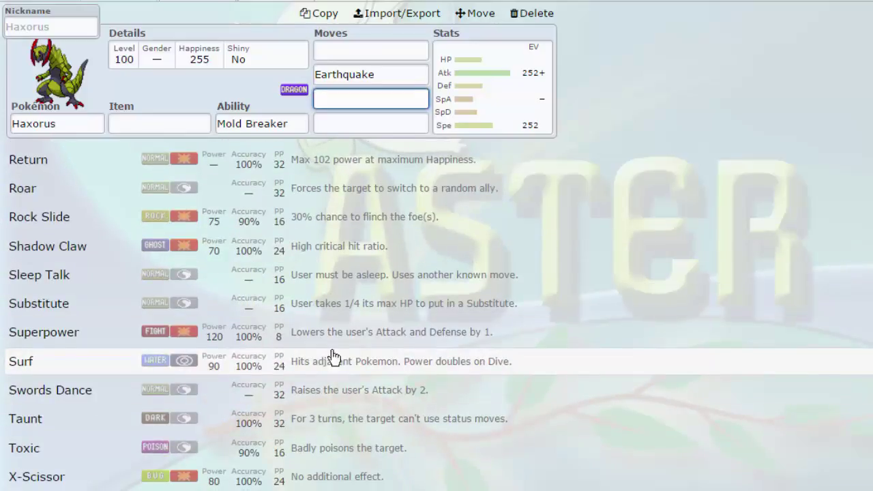
scroll(341, 349, "up", 10)
scroll(308, 344, "up", 2)
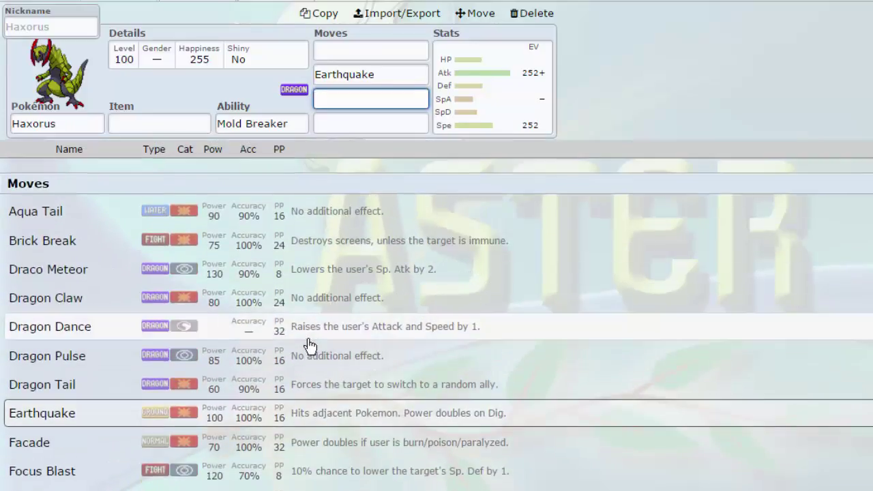
scroll(308, 344, "down", 10)
scroll(307, 344, "down", 20)
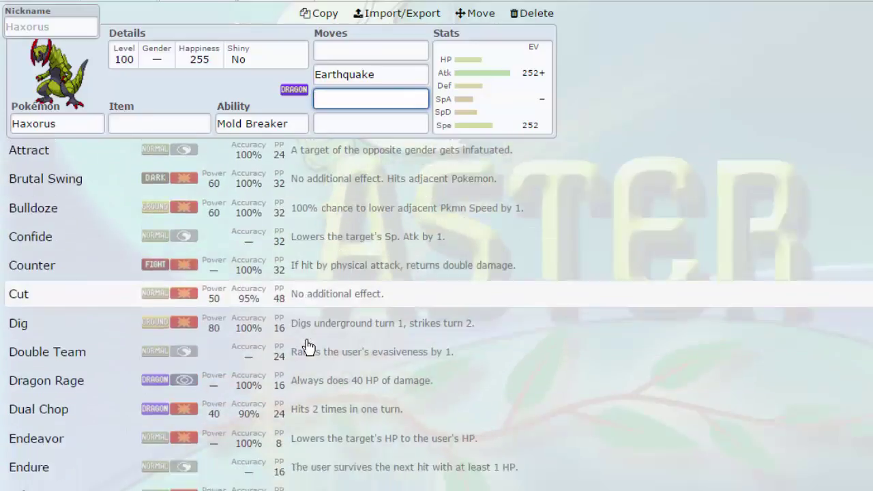
scroll(273, 351, "down", 1)
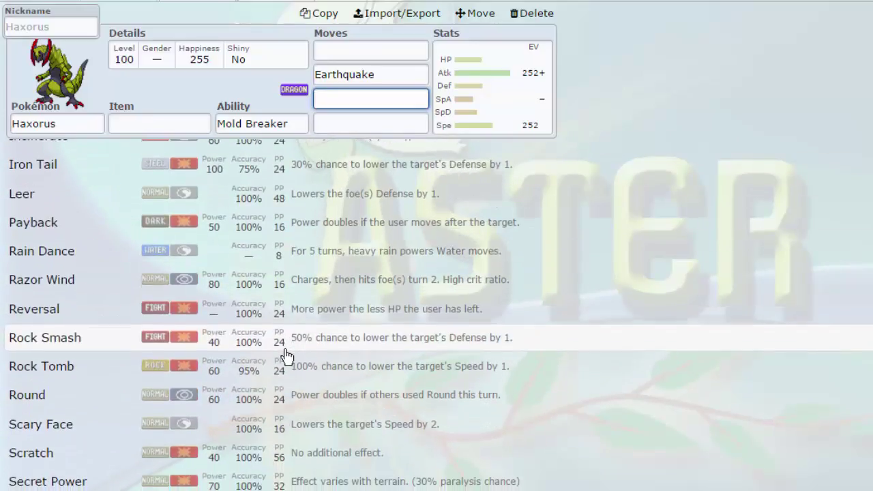
scroll(204, 413, "up", 2)
scroll(206, 400, "down", 1)
scroll(204, 400, "down", 1)
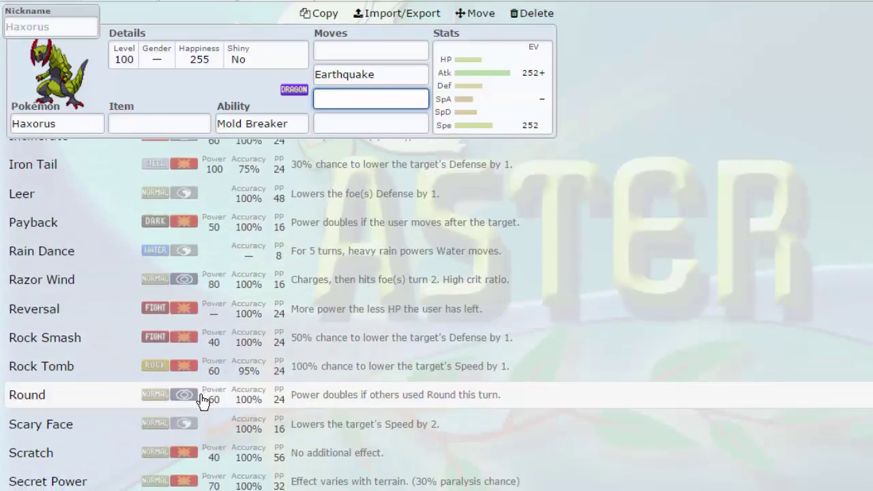
scroll(201, 382, "up", 20)
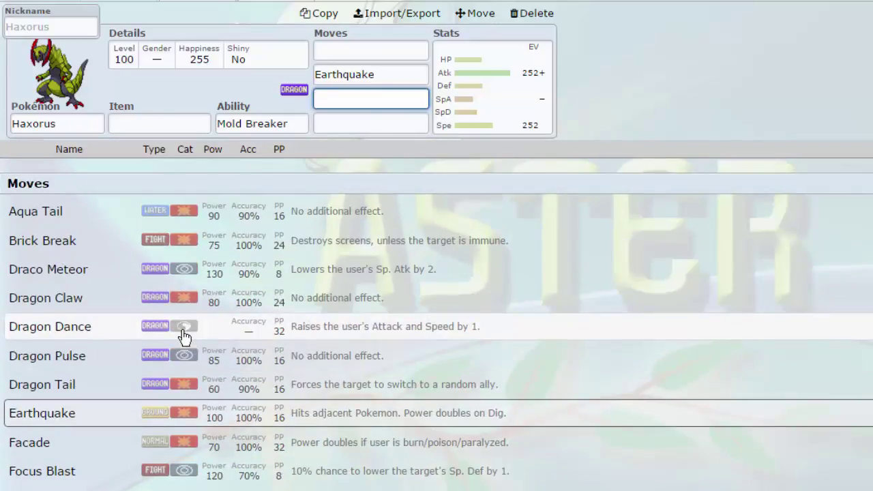
- Review Haxorus's move slots together with its EV spread and final stats
left_click(496, 115)
left_click(360, 50)
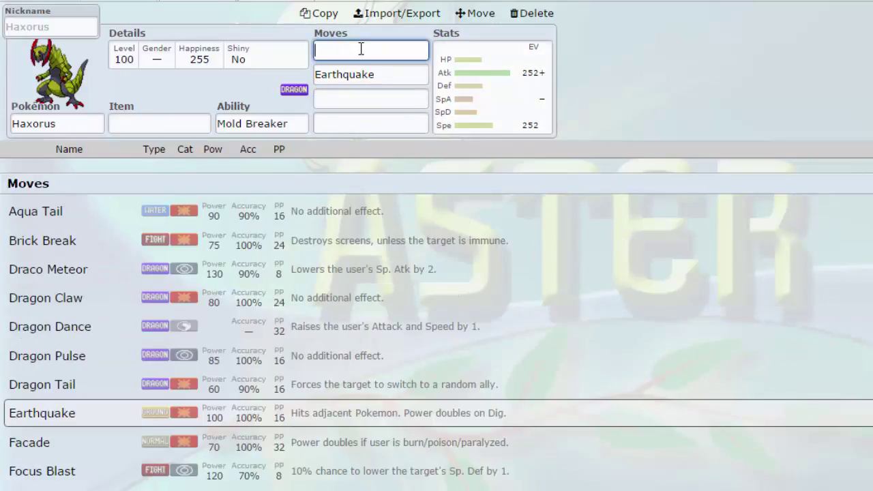
left_click(386, 76)
left_click(372, 47)
left_click(392, 69)
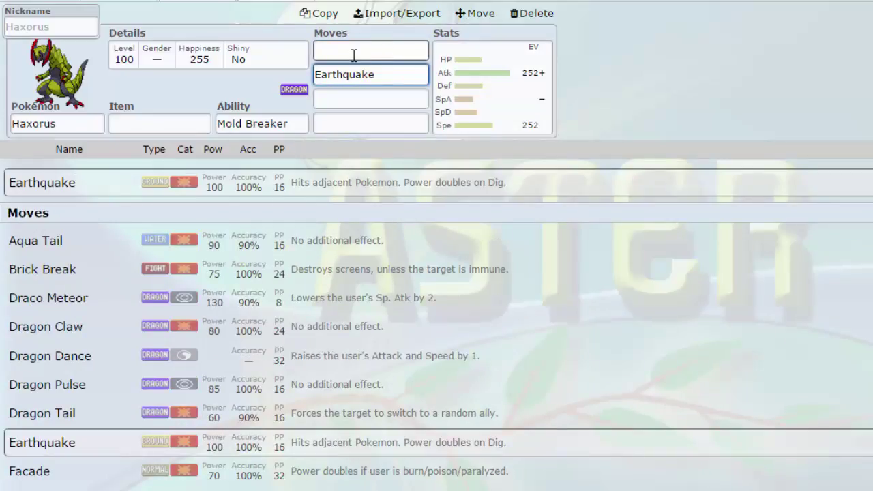
left_click(326, 110)
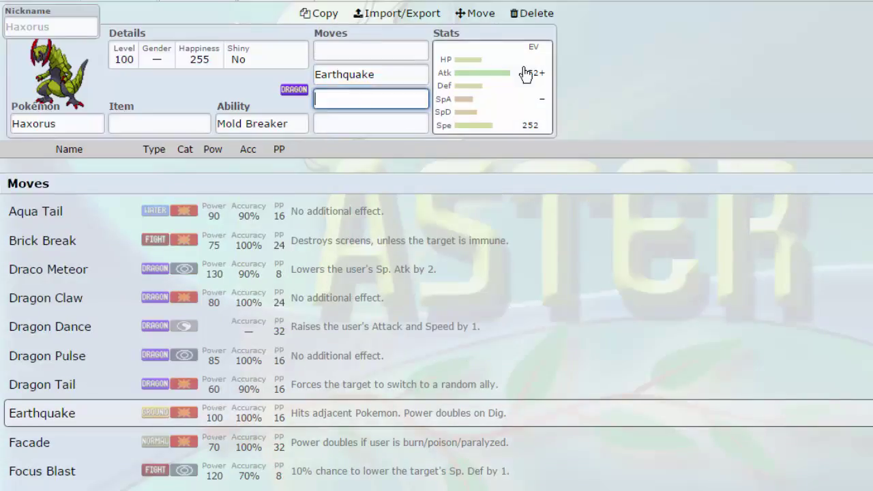
left_click(522, 72)
left_click_drag(516, 277, 561, 261)
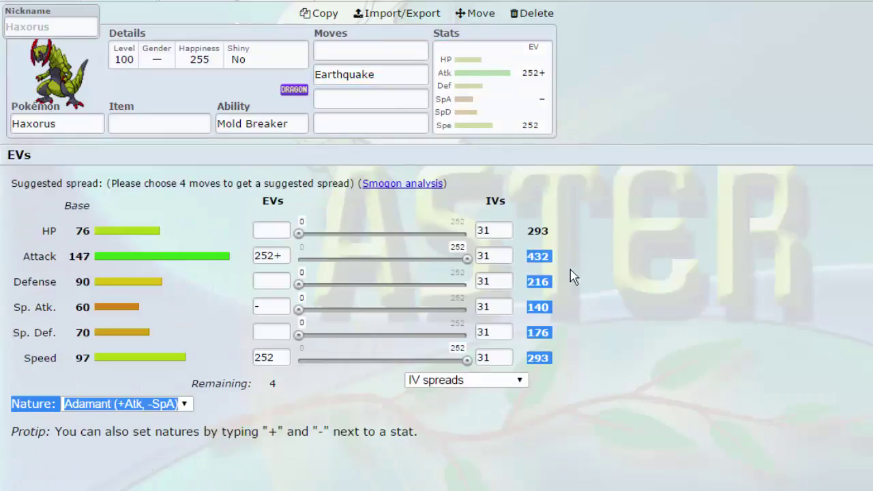
left_click(559, 271)
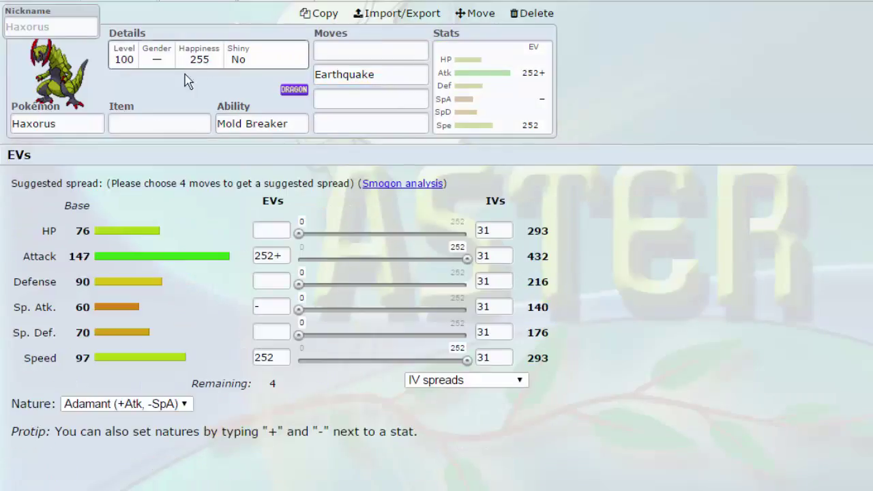
- Check Haxorus's ability options and browse the held items, then return to the third move's options
left_click(143, 120)
left_click(294, 123)
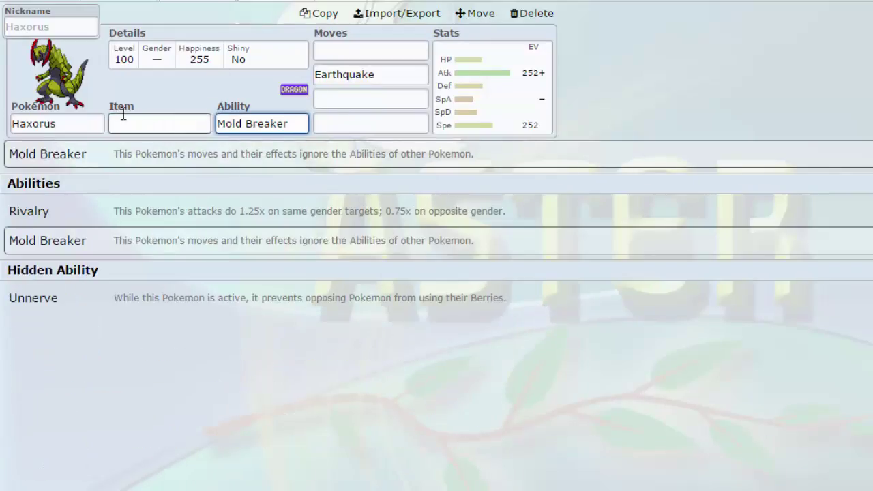
left_click(180, 126)
scroll(238, 247, "down", 8)
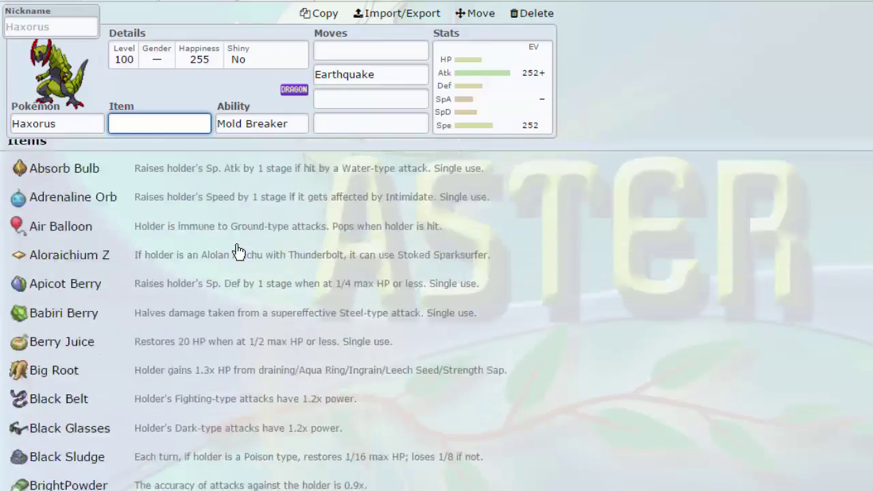
scroll(273, 151, "up", 8)
left_click(348, 74)
left_click(341, 99)
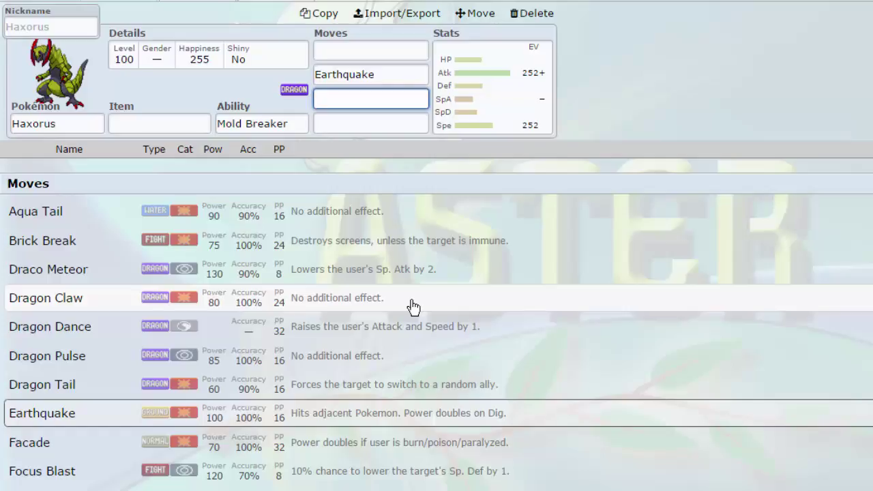
left_click(55, 27)
type("HA")
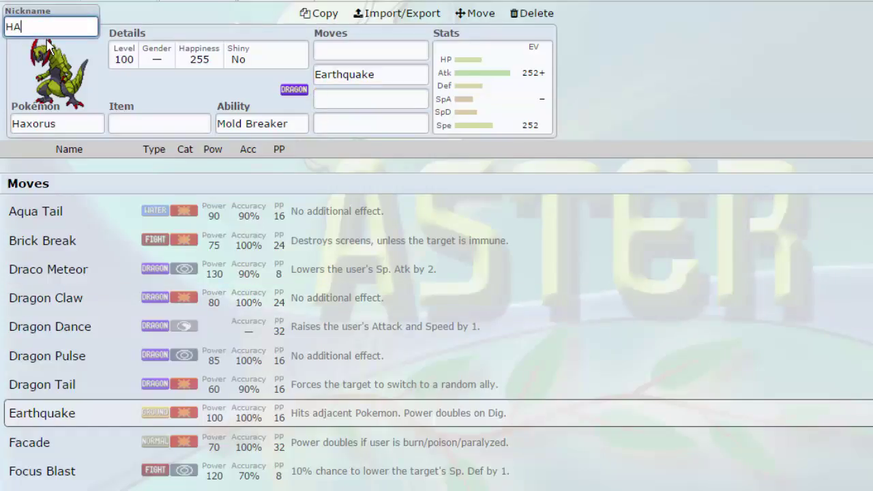
key("BackSpace")
key("BackSpace")
- Recheck Haxorus's move candidates and its EV spread before returning to the third move slot
scroll(220, 402, "down", 10)
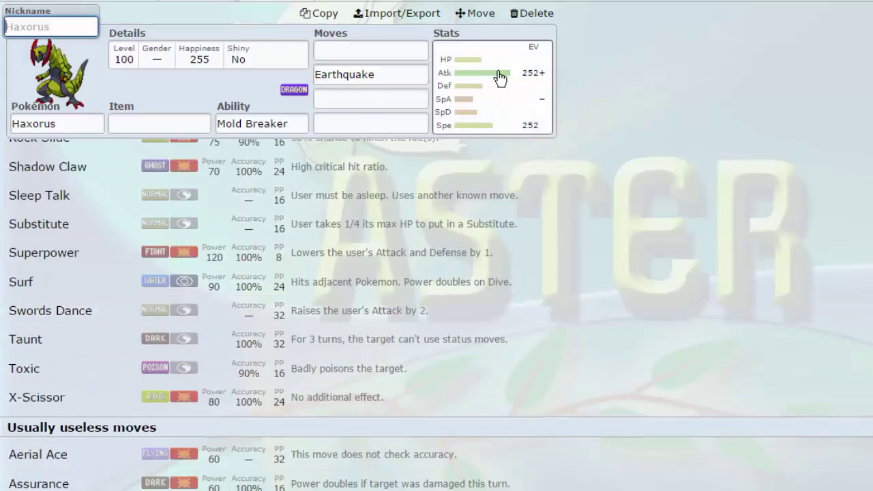
left_click(499, 78)
left_click(365, 98)
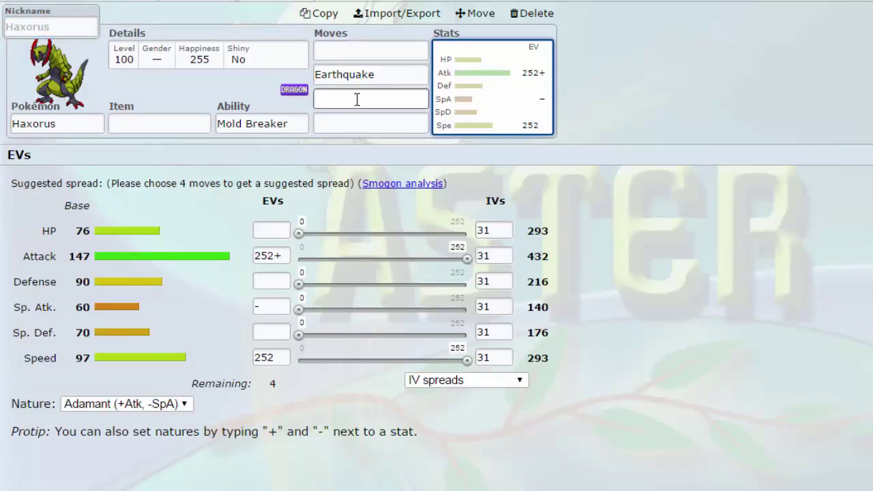
- Look through the candidates for Haxorus's fourth move, down to the usually useless ones
left_click(351, 124)
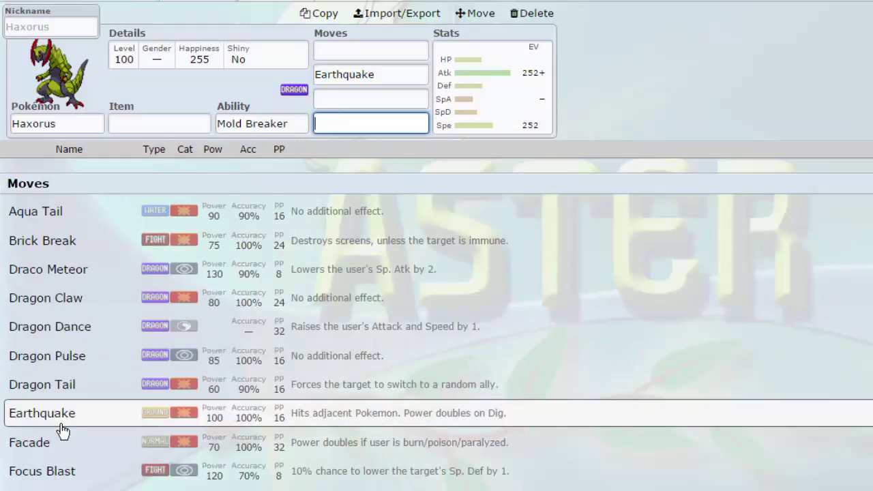
scroll(62, 433, "down", 5)
scroll(63, 442, "down", 5)
scroll(65, 462, "down", 7)
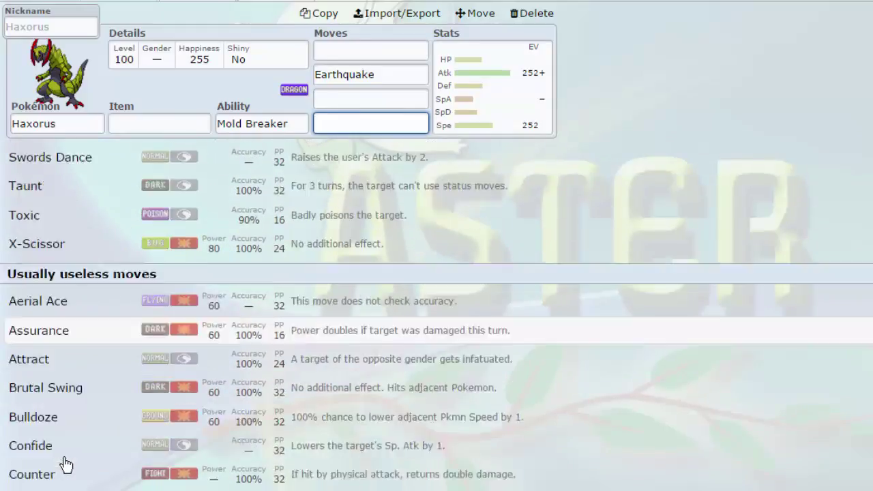
scroll(65, 422, "up", 6)
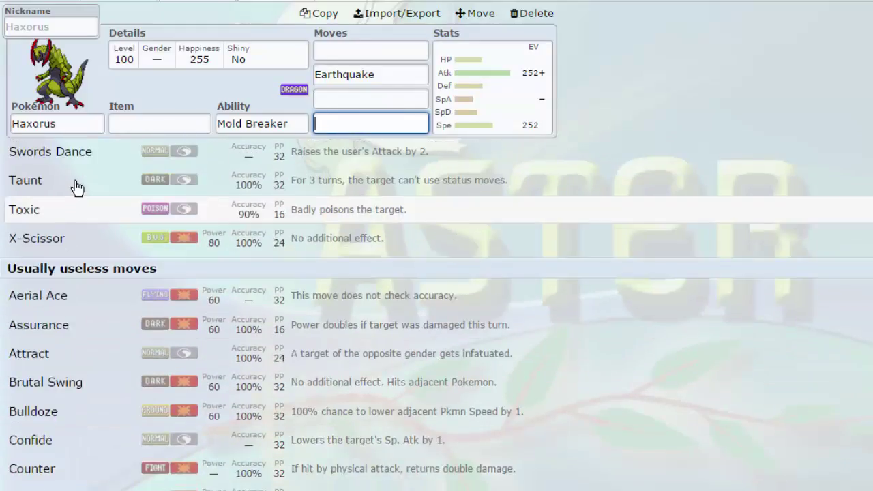
scroll(73, 278, "up", 1)
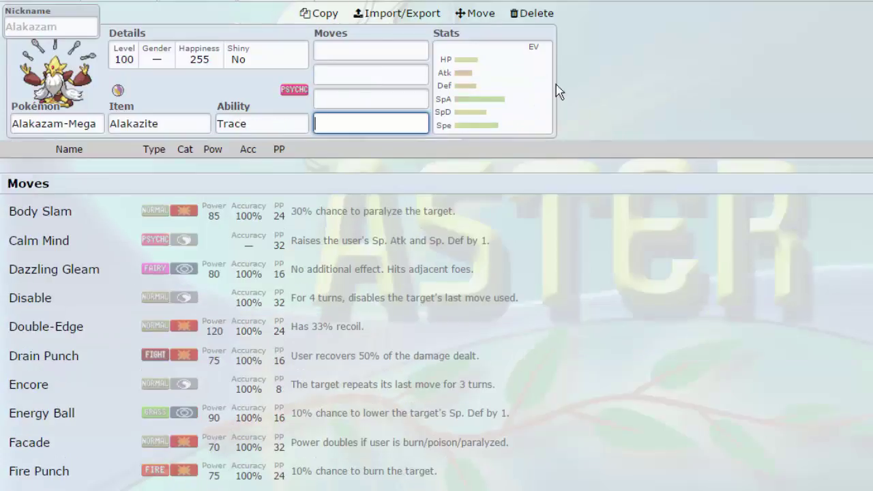
- Set Mega Alakazam's ability to Magic Guard and browse the options for its first move
left_click(263, 128)
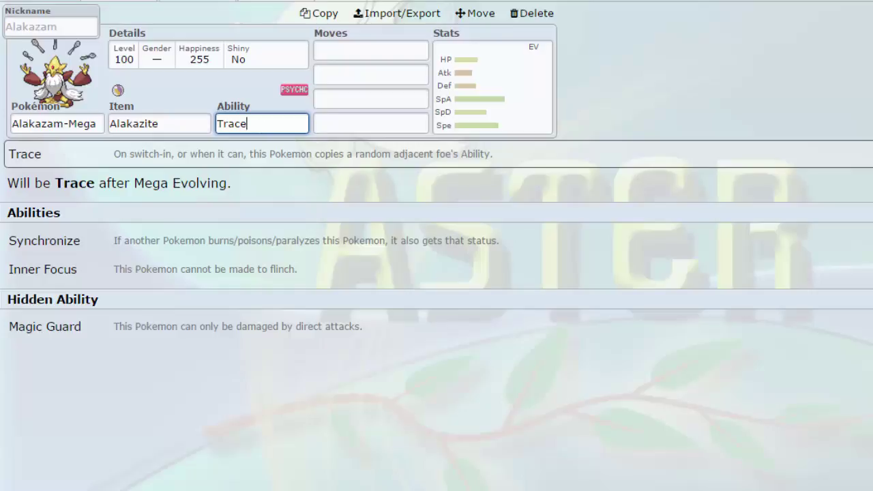
left_click(495, 102)
left_click(279, 127)
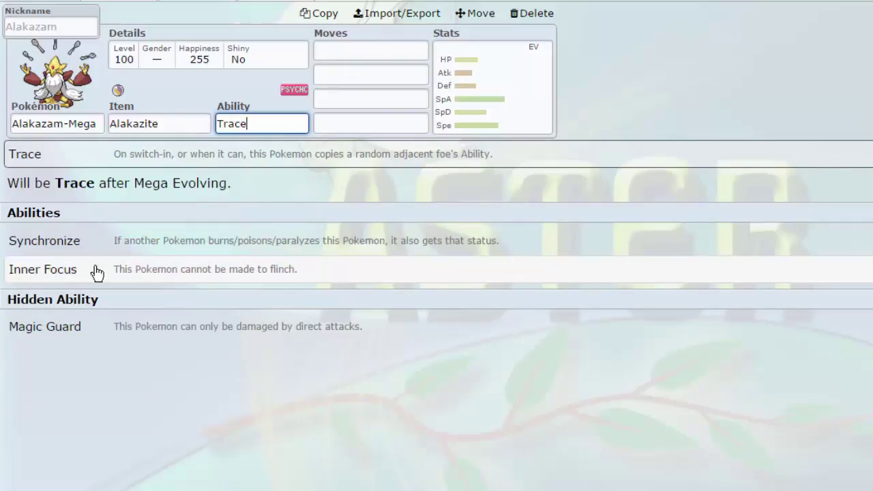
left_click(151, 321)
left_click(285, 125)
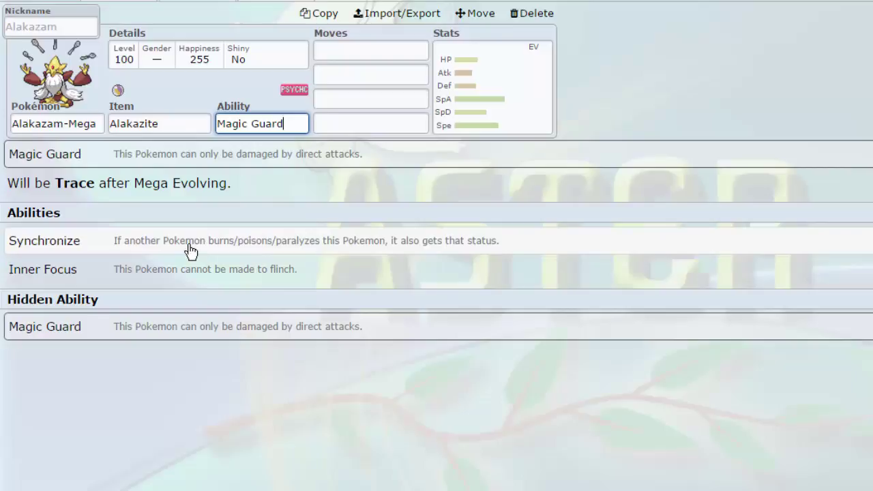
left_click(331, 54)
scroll(273, 259, "down", 7)
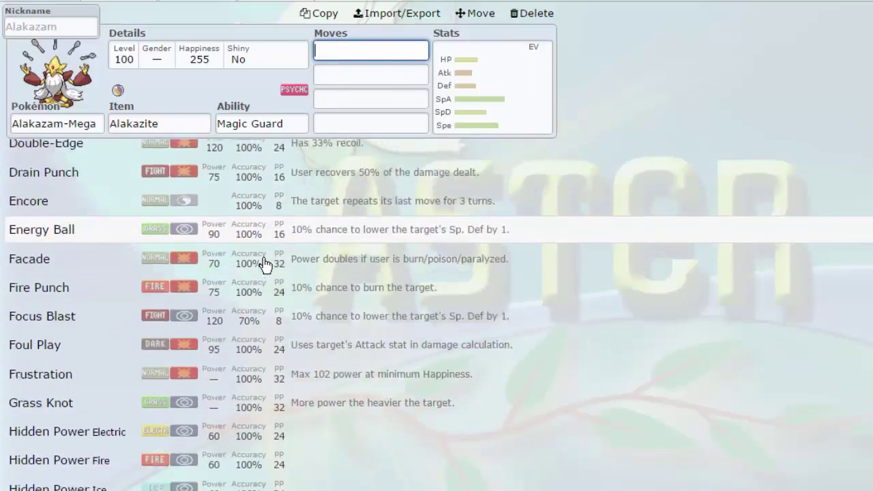
scroll(249, 290, "up", 6)
scroll(244, 300, "up", 1)
- Give Mega Alakazam 252 Sp. Atk EVs and a Modest nature (+SpA, -Atk)
left_click(452, 111)
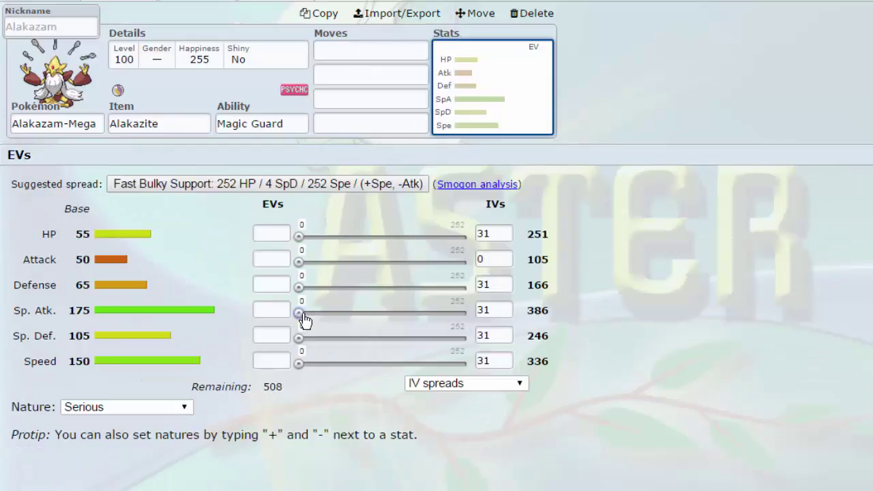
left_click_drag(300, 315, 489, 313)
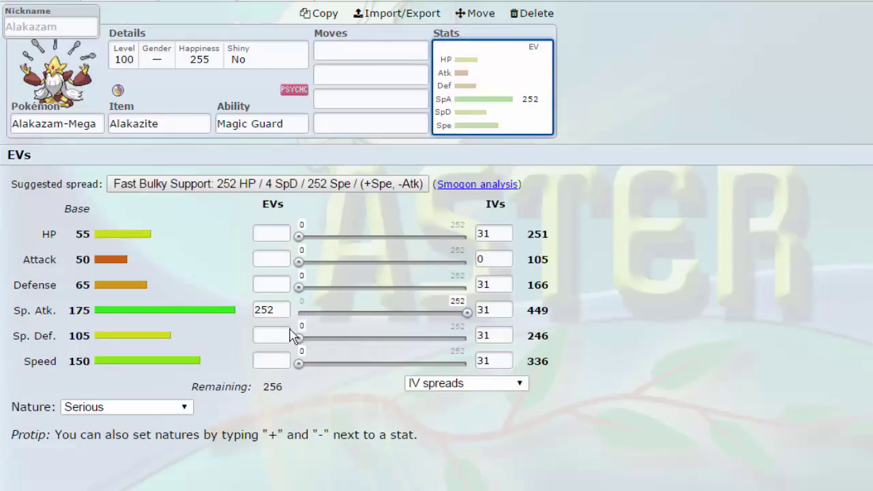
left_click(279, 309)
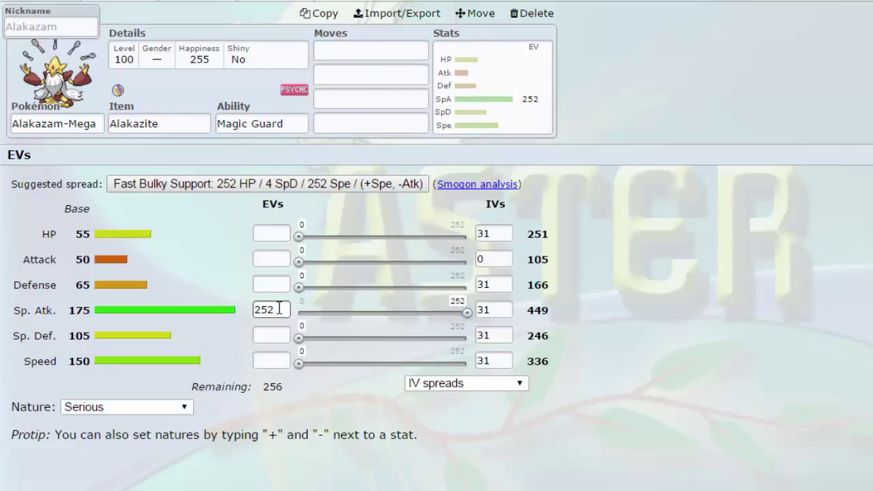
type("+")
left_click(266, 259)
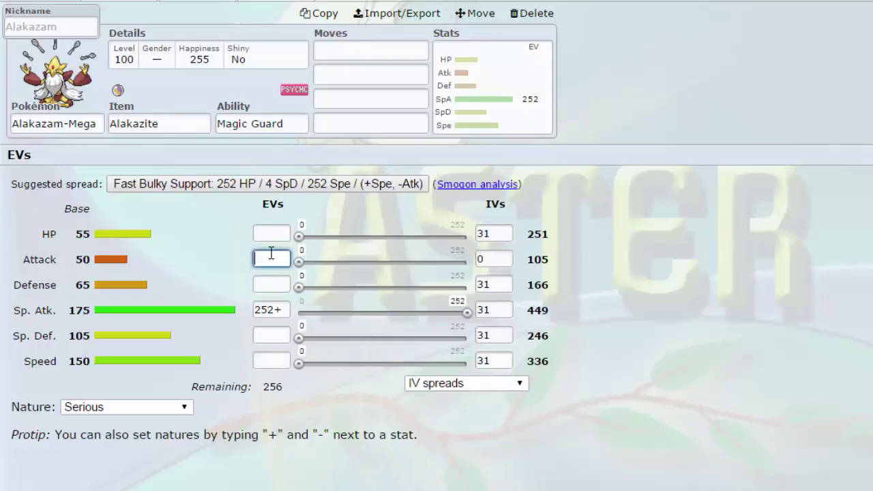
type("-")
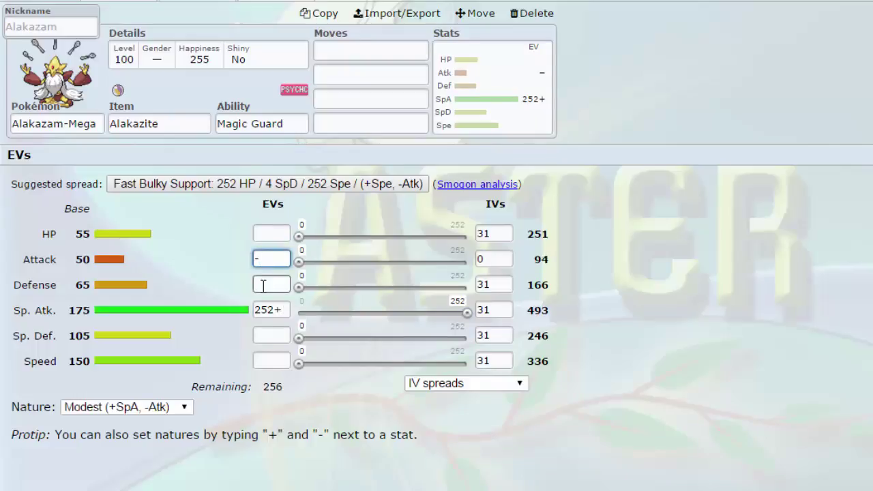
- Try splitting Mega Alakazam's remaining EVs between Speed and HP, ending with 104 Speed and 152 HP
left_click_drag(299, 365, 457, 369)
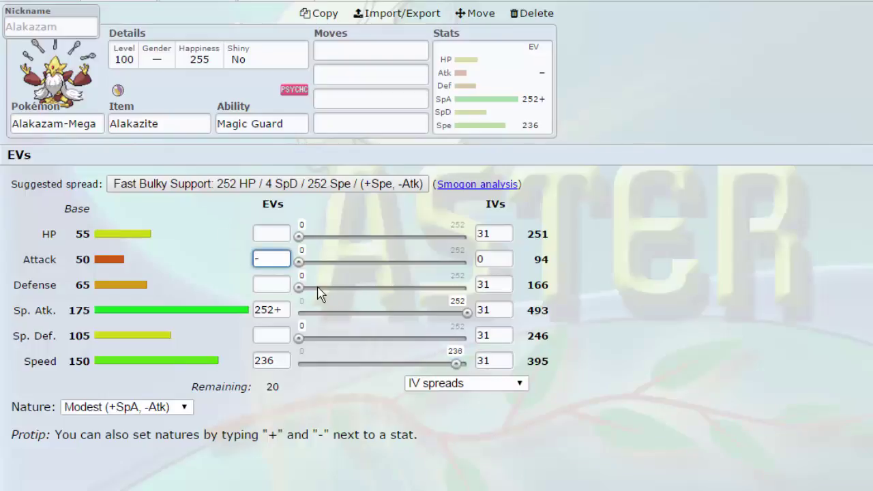
left_click_drag(300, 240, 419, 239)
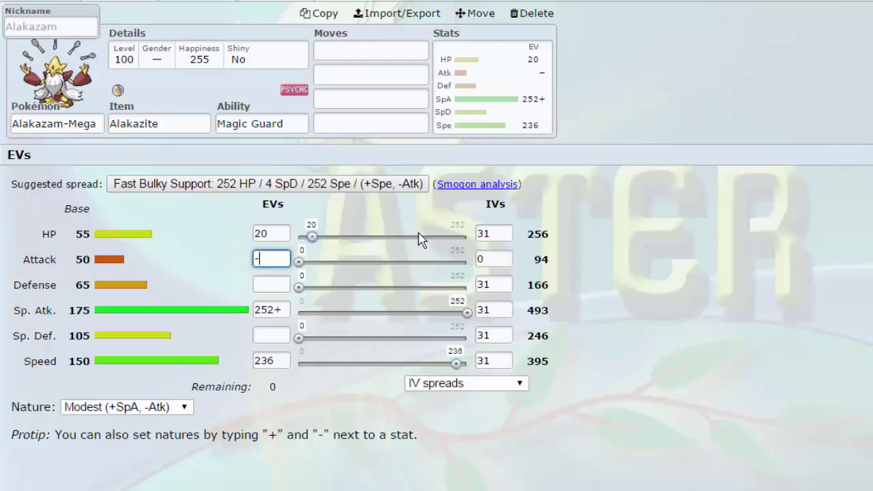
left_click(368, 363)
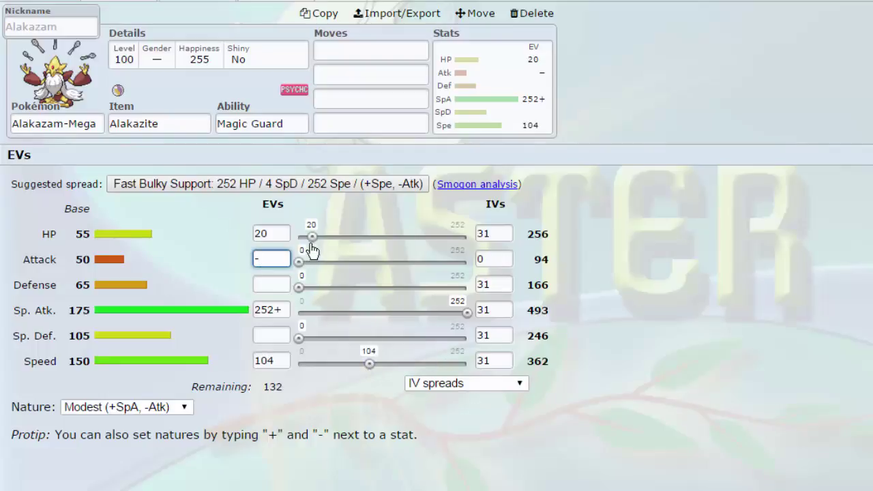
left_click_drag(311, 236, 454, 249)
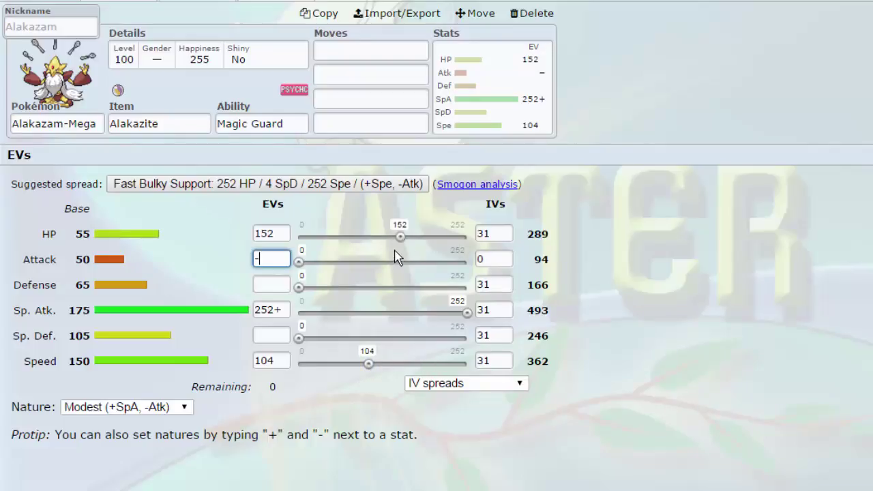
- Recheck the ability, then lower Sp. Atk EVs to 152 and switch to a Timid nature (+Spe, -Atk) with 204 Speed EVs
left_click(294, 126)
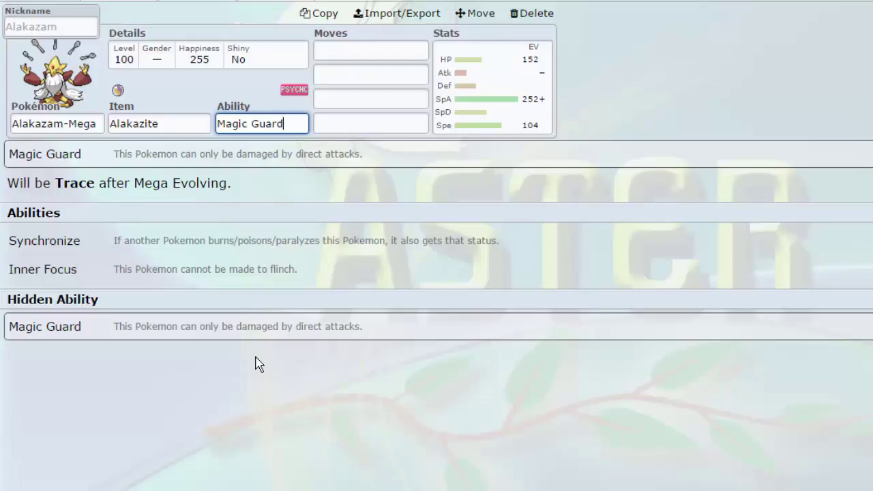
left_click(540, 68)
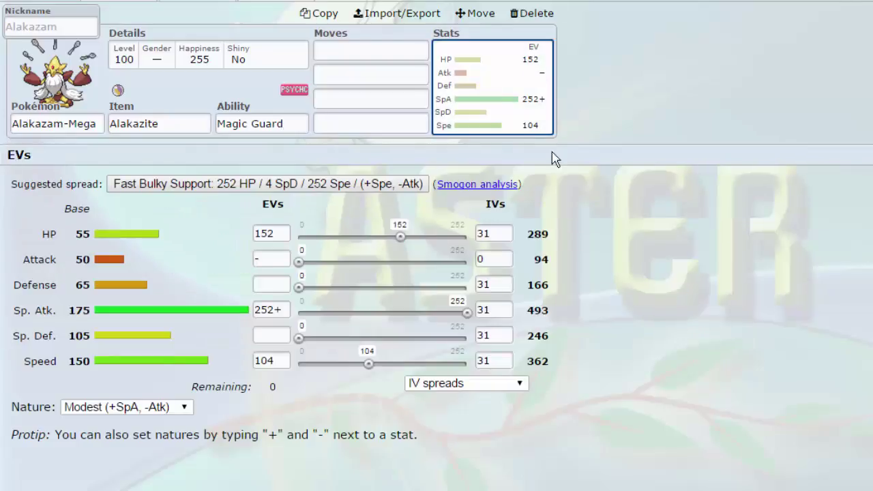
left_click_drag(466, 313, 428, 327)
left_click_drag(361, 374, 400, 313)
left_click(281, 360)
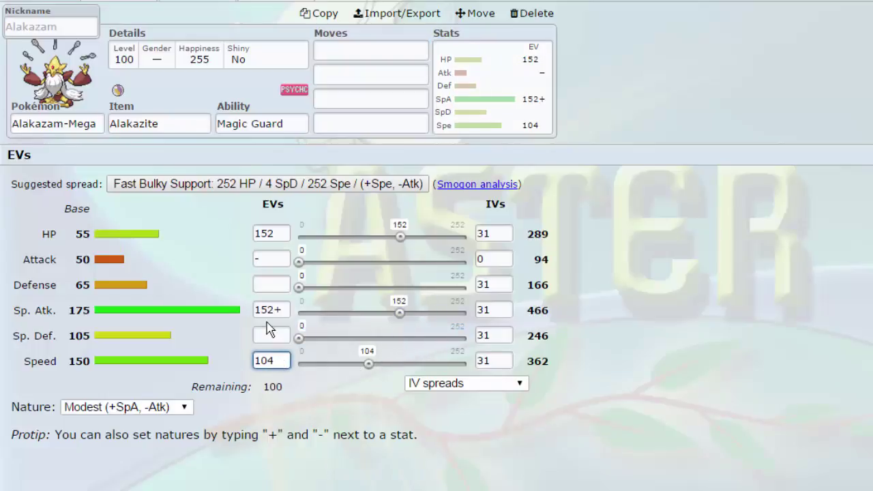
type("+")
left_click_drag(380, 362, 437, 362)
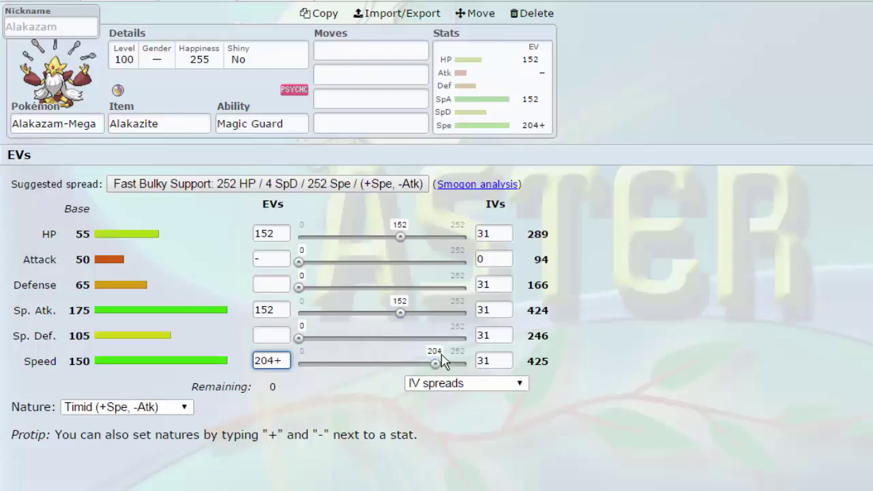
- Redistribute Mega Alakazam's EVs to 52 HP, 204 Sp. Atk and 252 Speed, and change its ability to Inner Focus
double_click(539, 360)
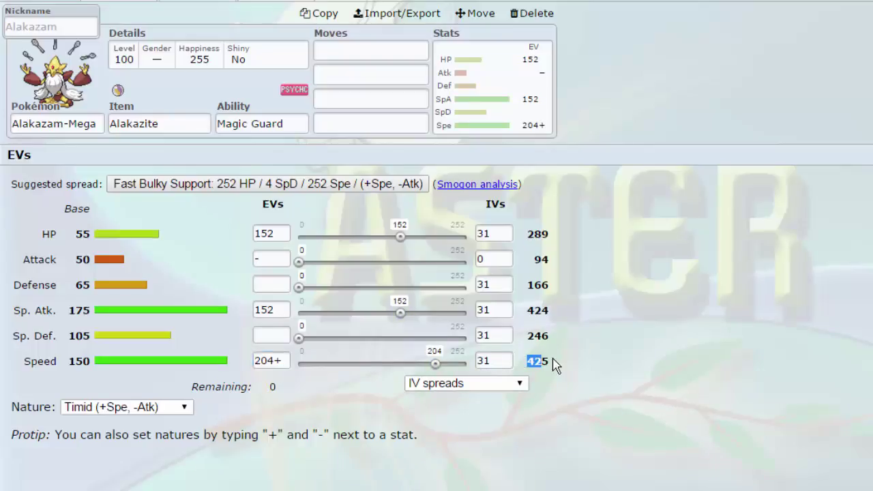
triple_click(554, 354)
left_click(551, 318)
left_click_drag(400, 236, 324, 237)
left_click_drag(435, 364, 477, 365)
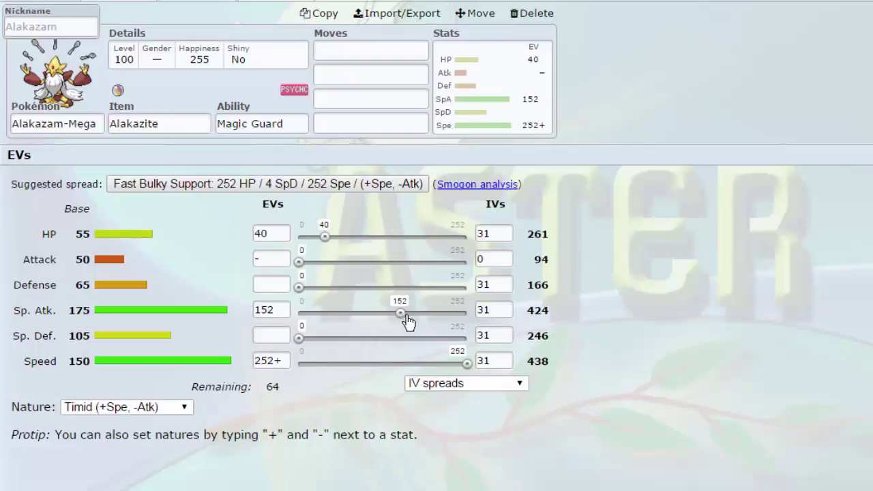
left_click_drag(401, 313, 436, 319)
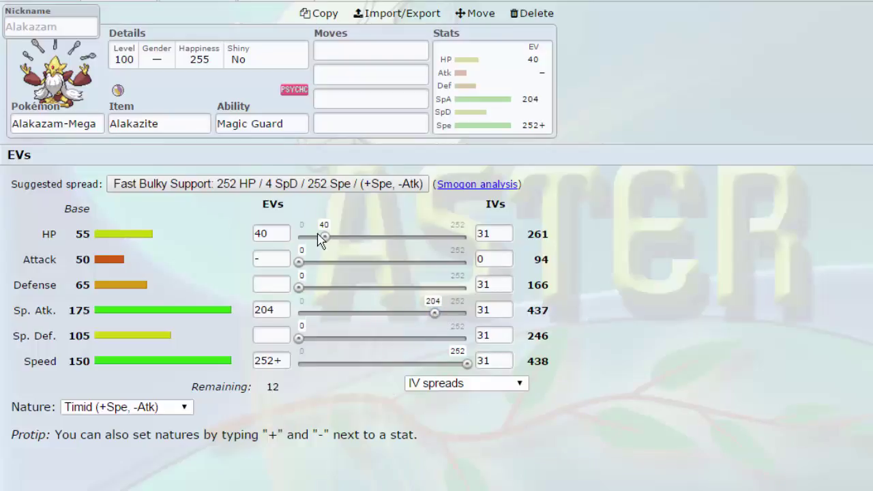
left_click_drag(324, 237, 336, 236)
left_click(287, 117)
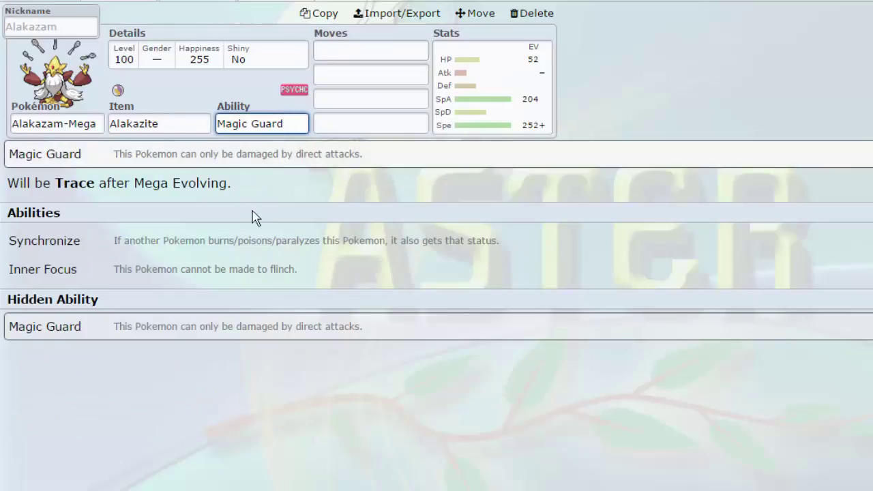
left_click(242, 276)
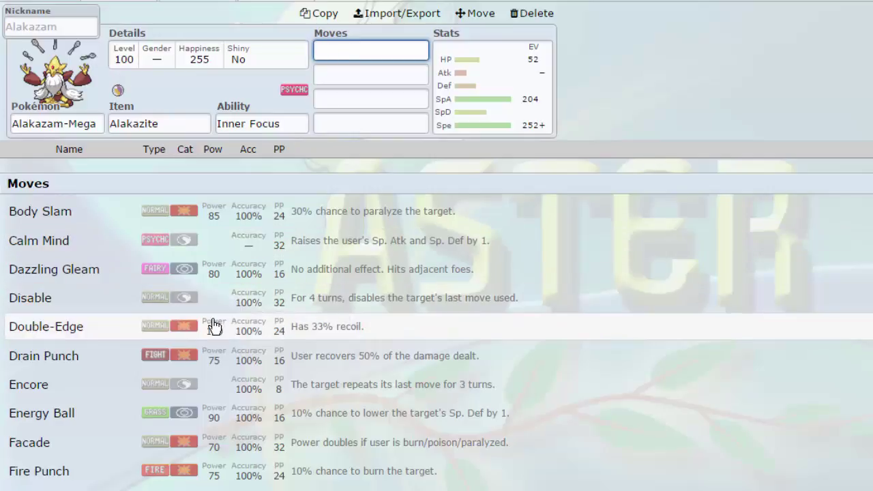
- Look through Mega Alakazam's full move list for first-move candidates, including the usually useless moves
scroll(214, 326, "down", 10)
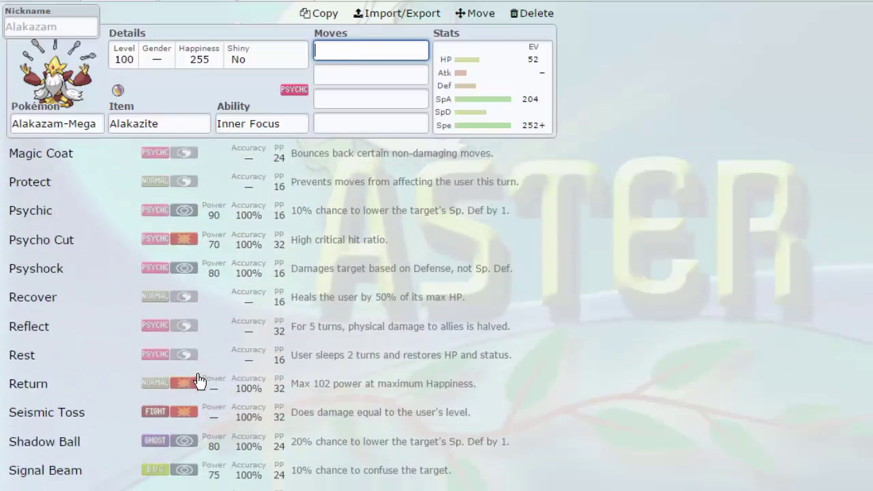
scroll(99, 437, "up", 10)
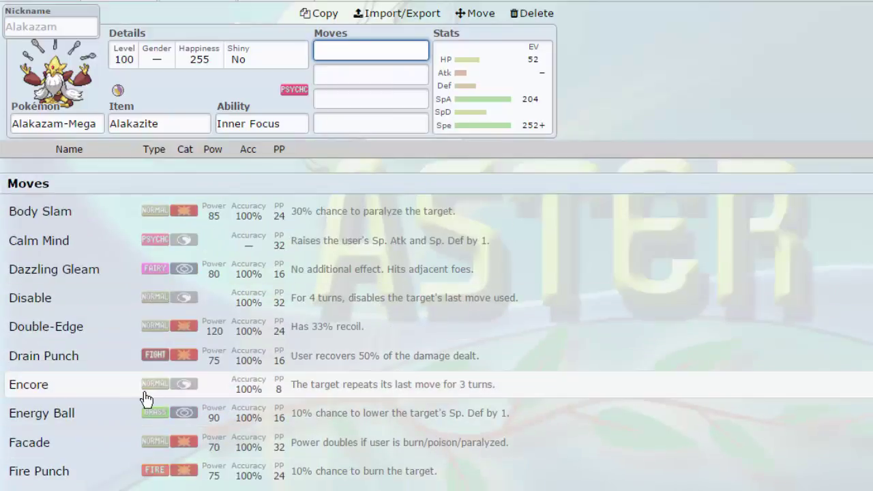
scroll(147, 399, "down", 9)
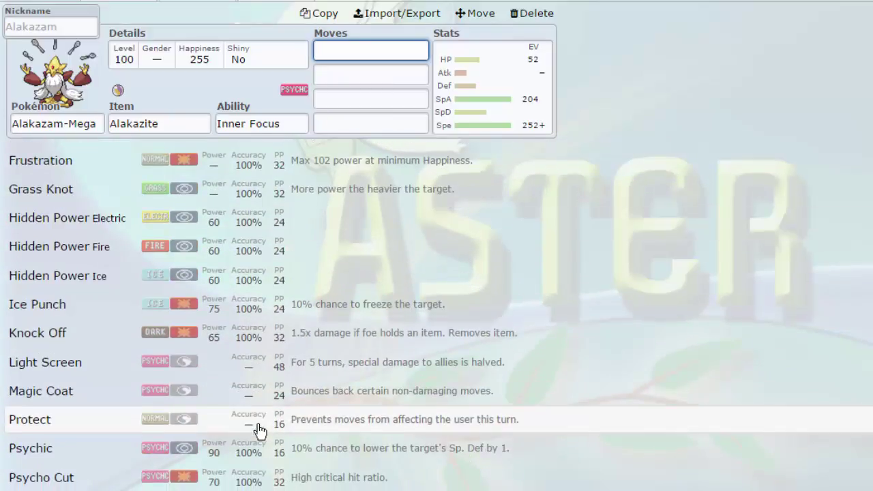
scroll(259, 429, "down", 5)
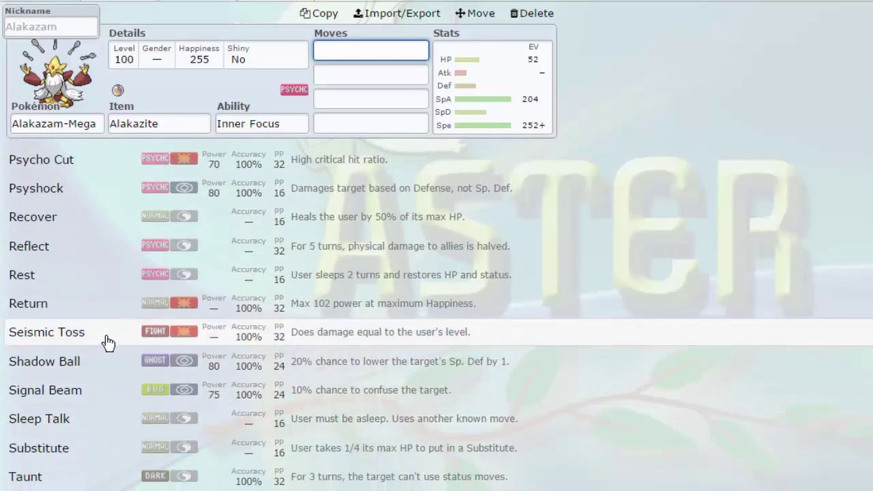
scroll(328, 464, "down", 2)
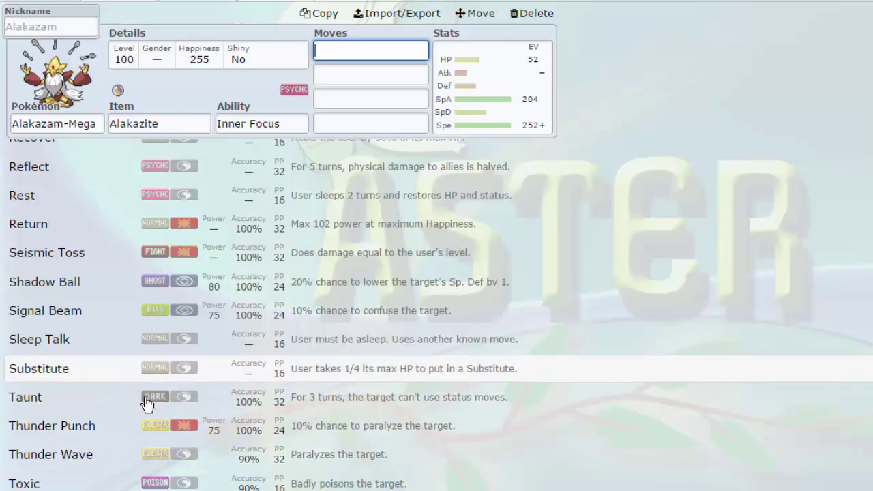
scroll(179, 460, "down", 5)
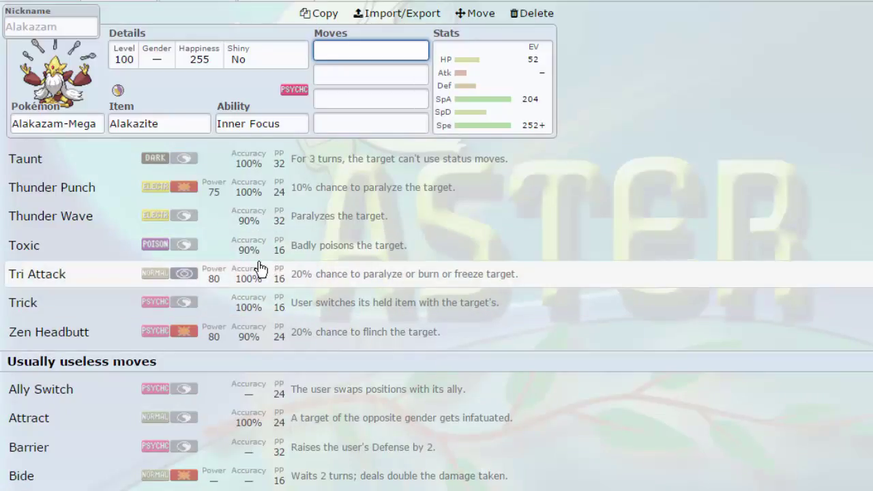
scroll(253, 273, "down", 3)
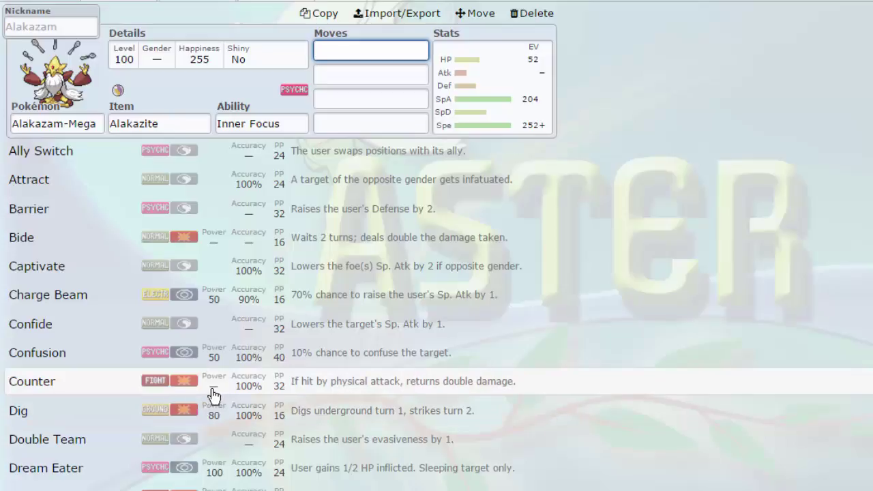
scroll(213, 401, "down", 4)
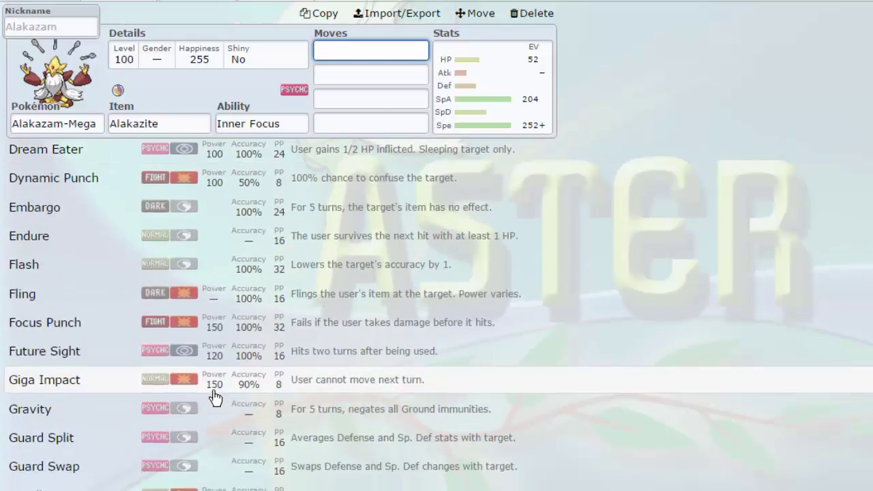
scroll(213, 394, "down", 12)
scroll(149, 397, "down", 5)
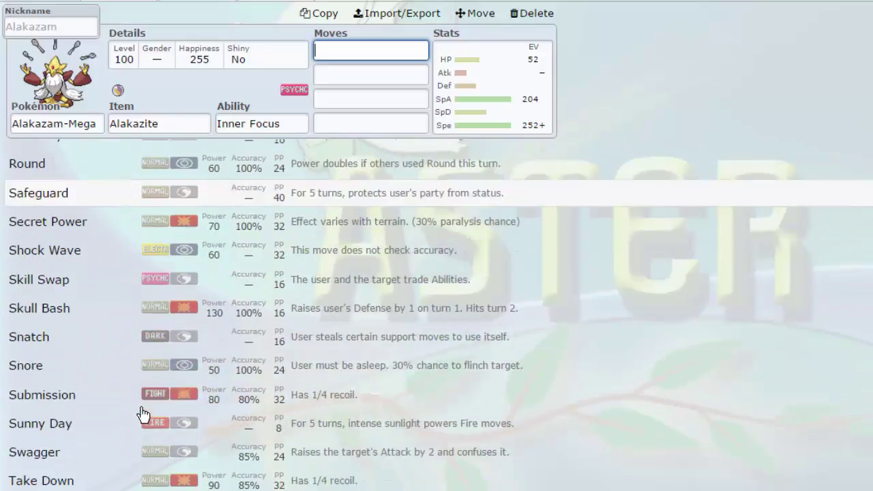
- Review Mega Alakazam's usually useless moves again, from the Hidden Power types back to the start of the list
scroll(144, 397, "up", 1)
scroll(143, 390, "up", 20)
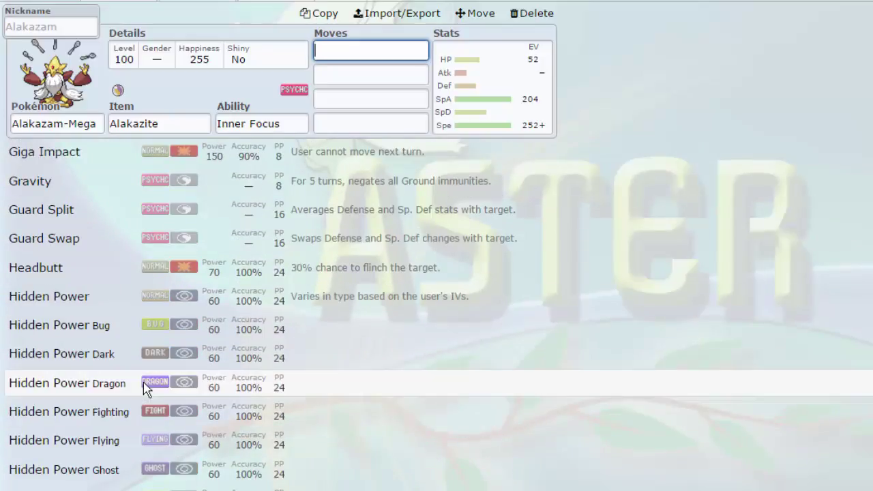
scroll(143, 382, "down", 15)
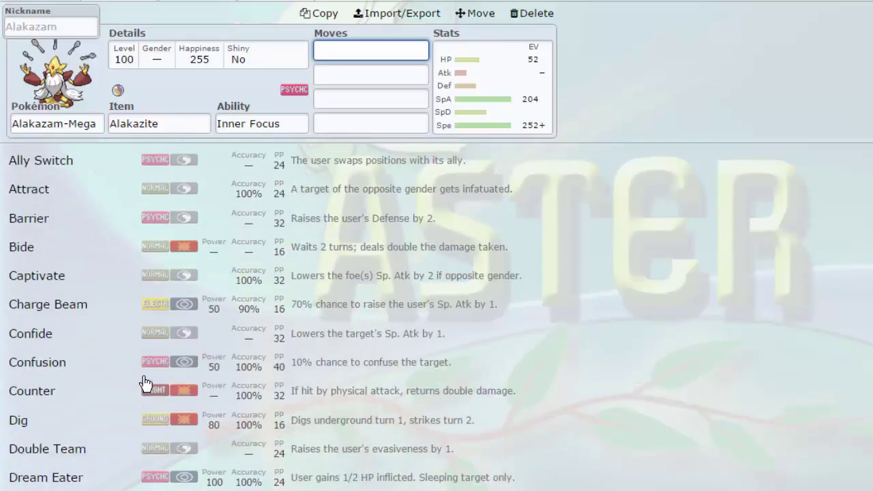
scroll(143, 382, "up", 20)
scroll(145, 382, "up", 1)
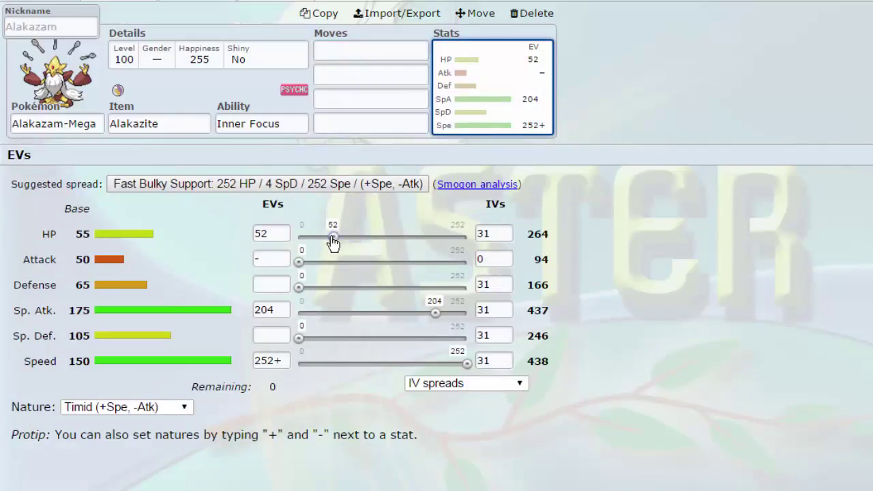
- Lower Mega Alakazam's HP EVs to 40
left_click_drag(334, 237, 325, 239)
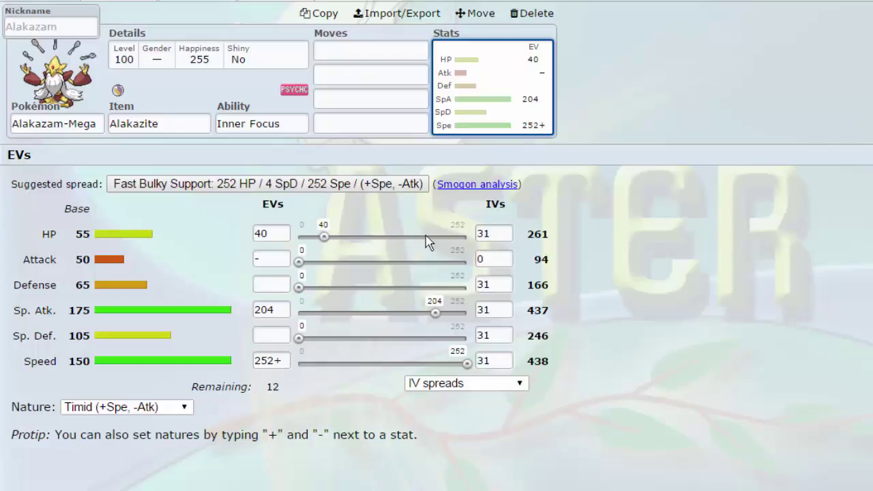
left_click_drag(552, 297, 534, 279)
left_click(534, 280)
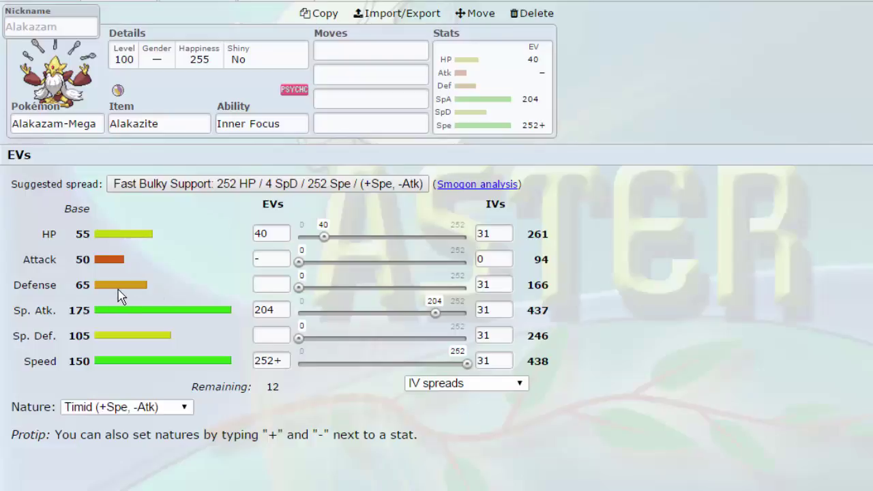
- Remove "-Mega" from the species name in the set's export text, save it, and change Alakazam's ability to Magic Guard
left_click(374, 13)
left_click(114, 176)
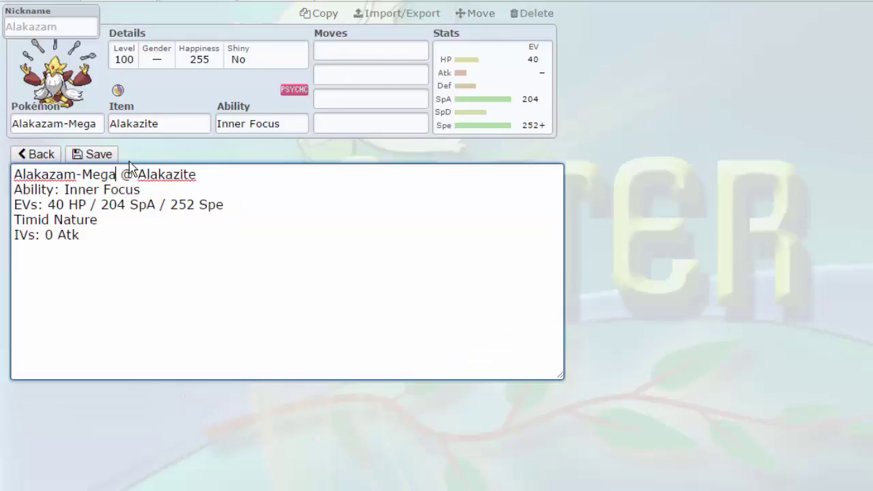
left_click_drag(118, 175, 80, 171)
key("BackSpace")
left_click(93, 153)
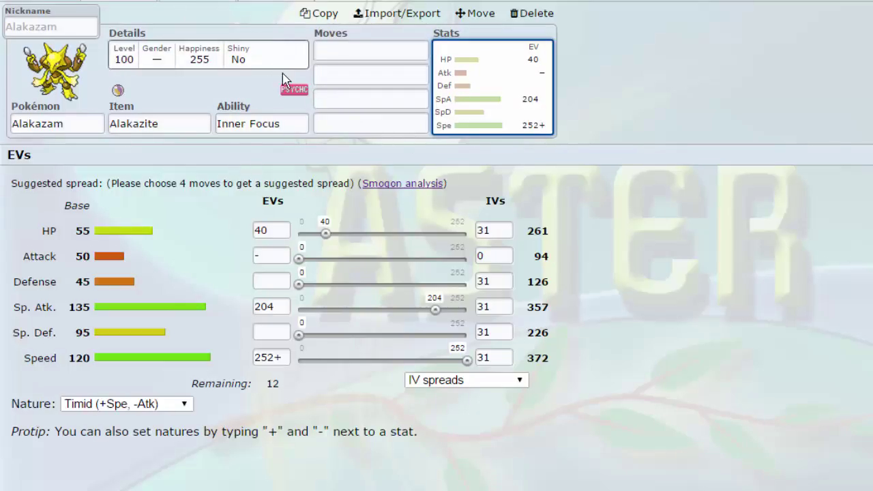
left_click(294, 128)
left_click(144, 295)
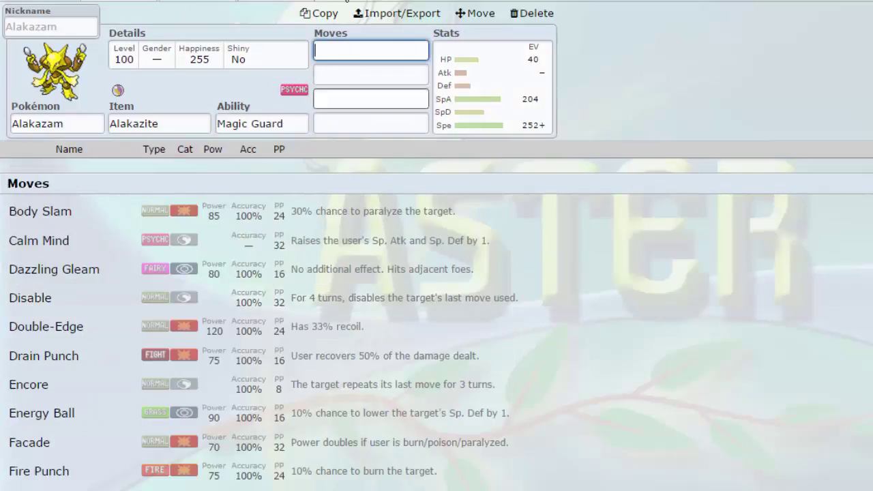